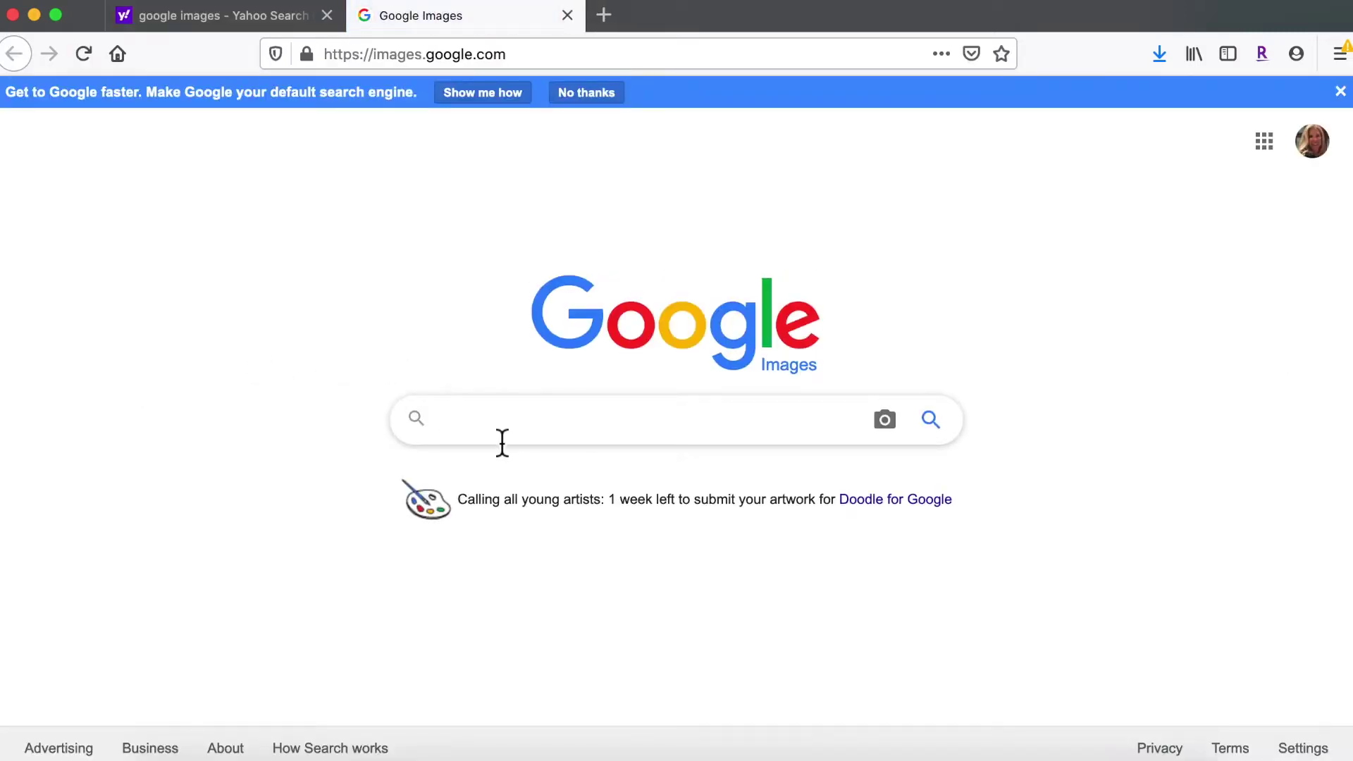
Search Google Images for 'dog bone png' and preview the black dog-with-bone icon.
{"action": "type", "text": "dog"}
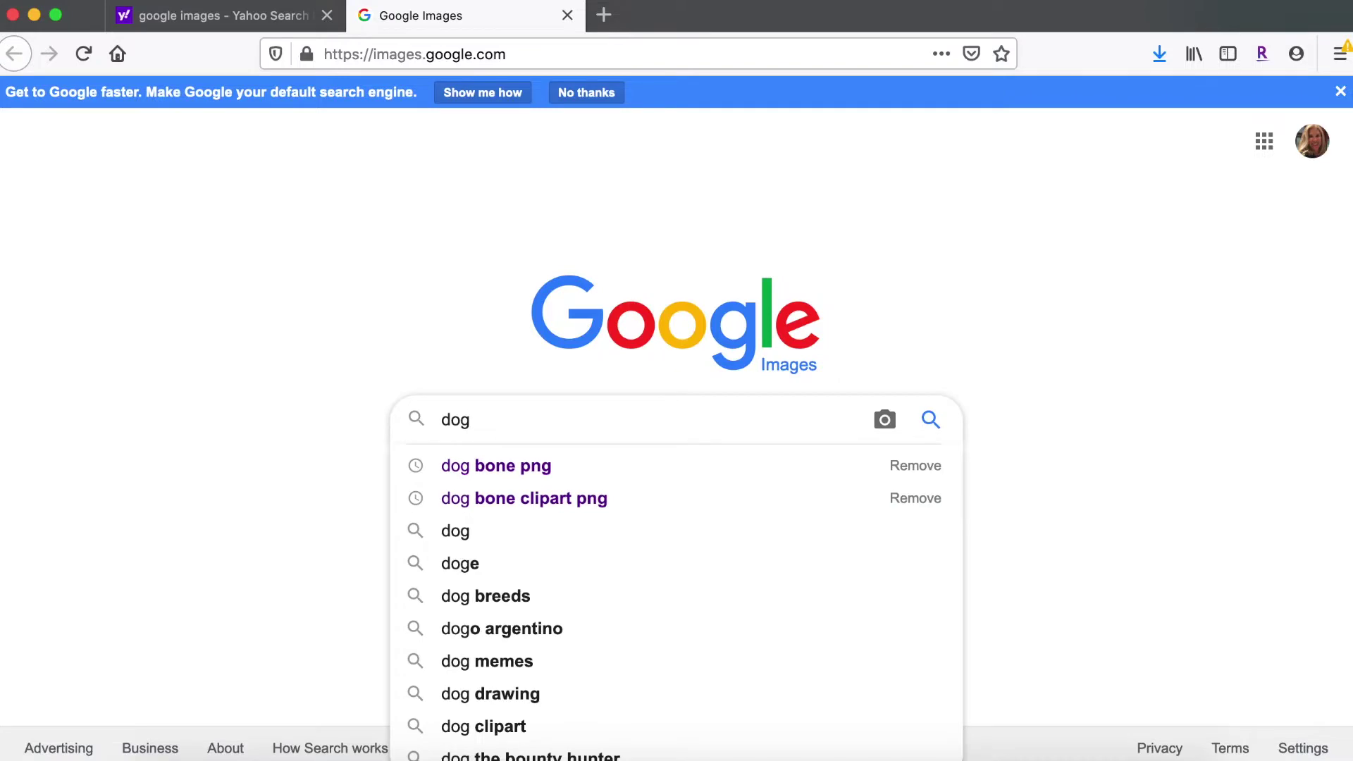
{"action": "left_click", "coordinate": [504, 476]}
{"action": "left_click", "coordinate": [505, 470]}
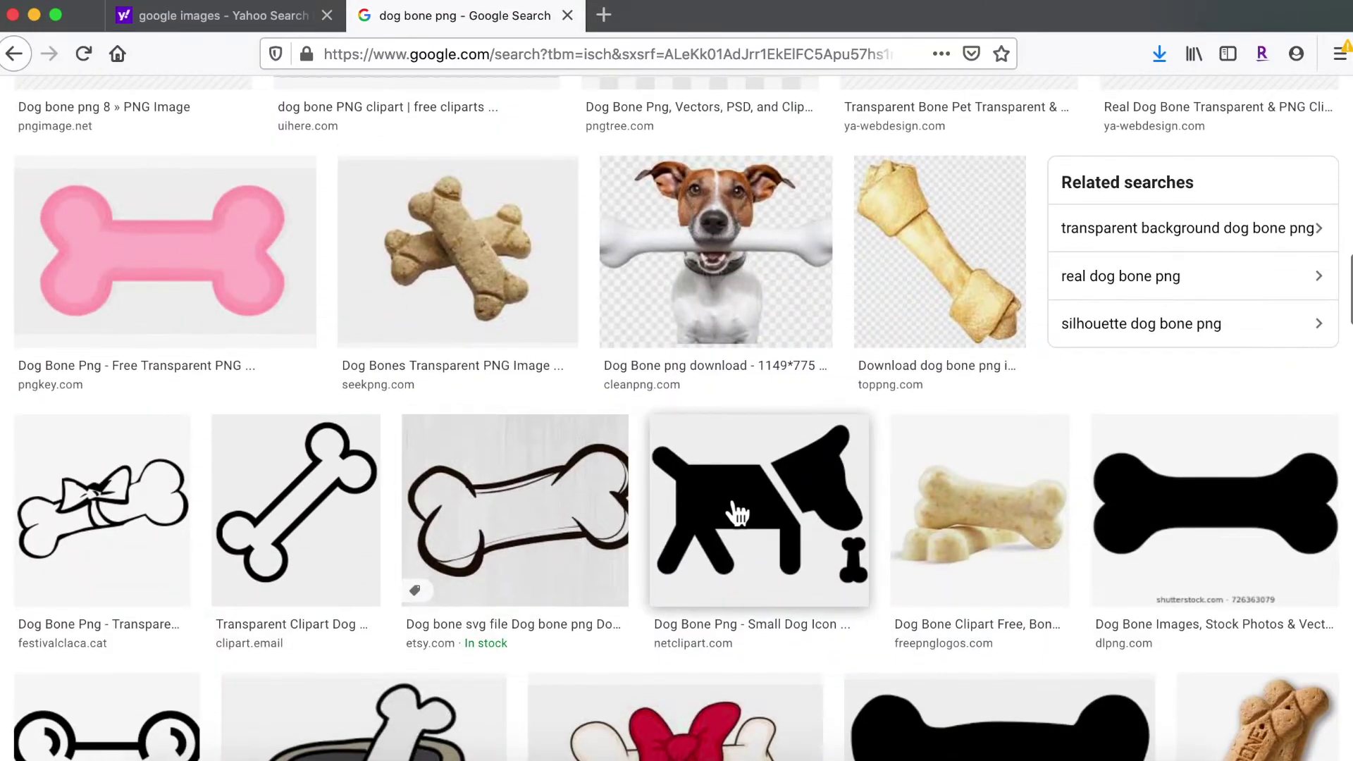
{"action": "left_click", "coordinate": [738, 513]}
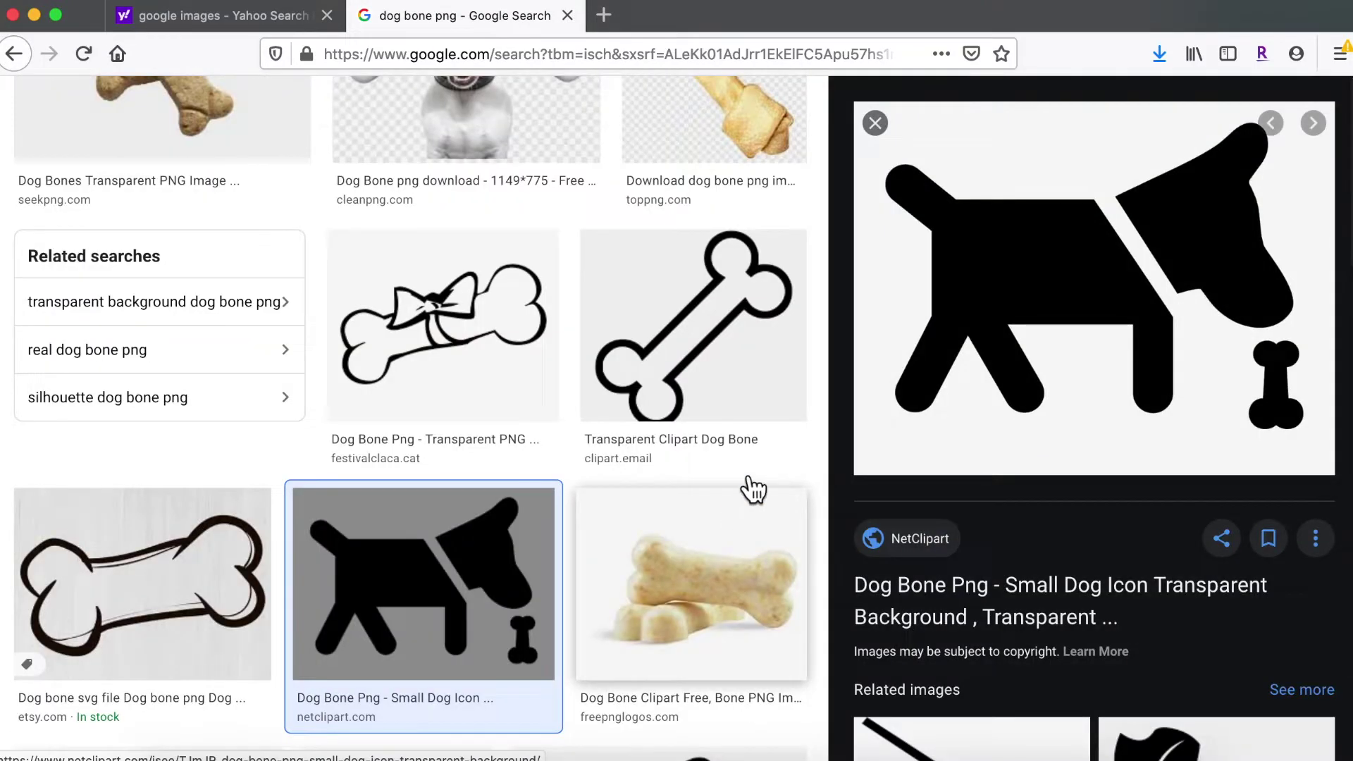
Save the previewed dog icon as 'dog png' in the Downloads folder.
{"action": "right_click", "coordinate": [1060, 296]}
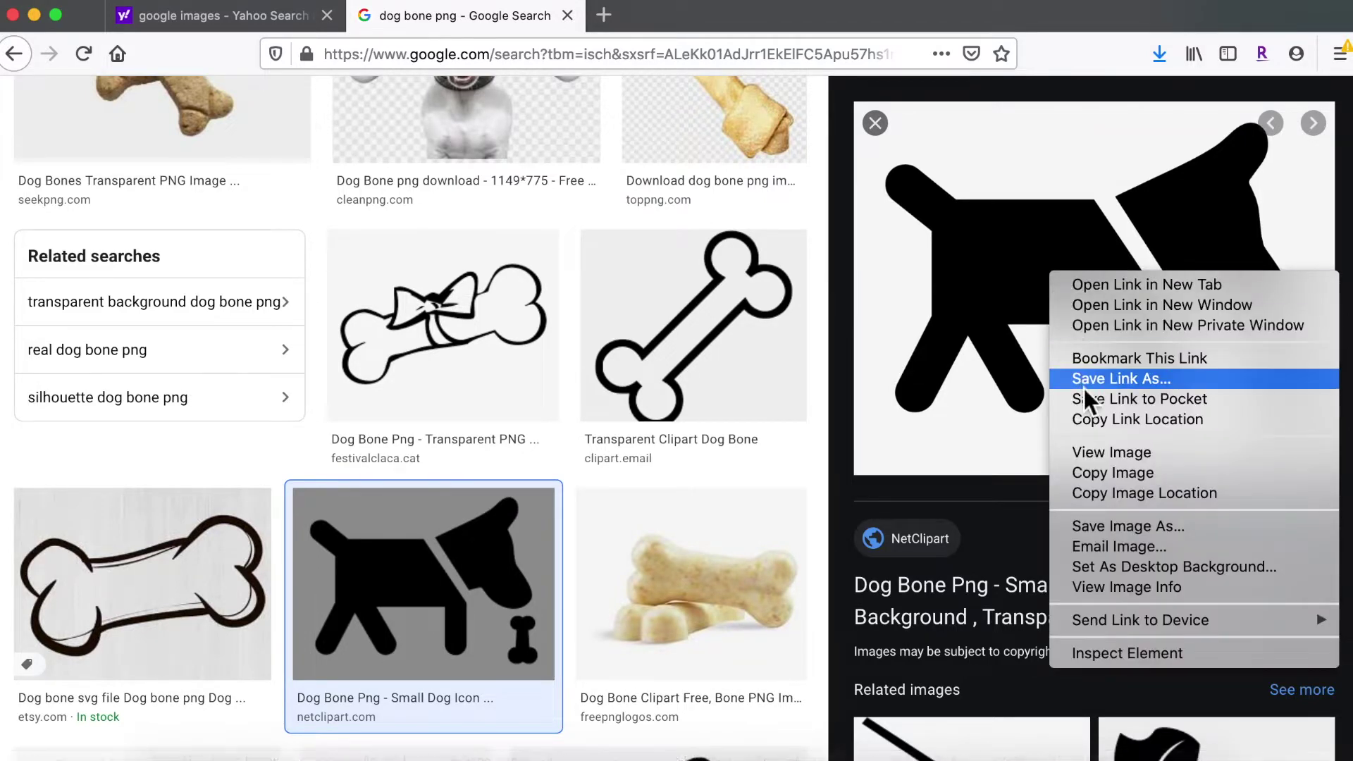
{"action": "left_click", "coordinate": [1080, 526]}
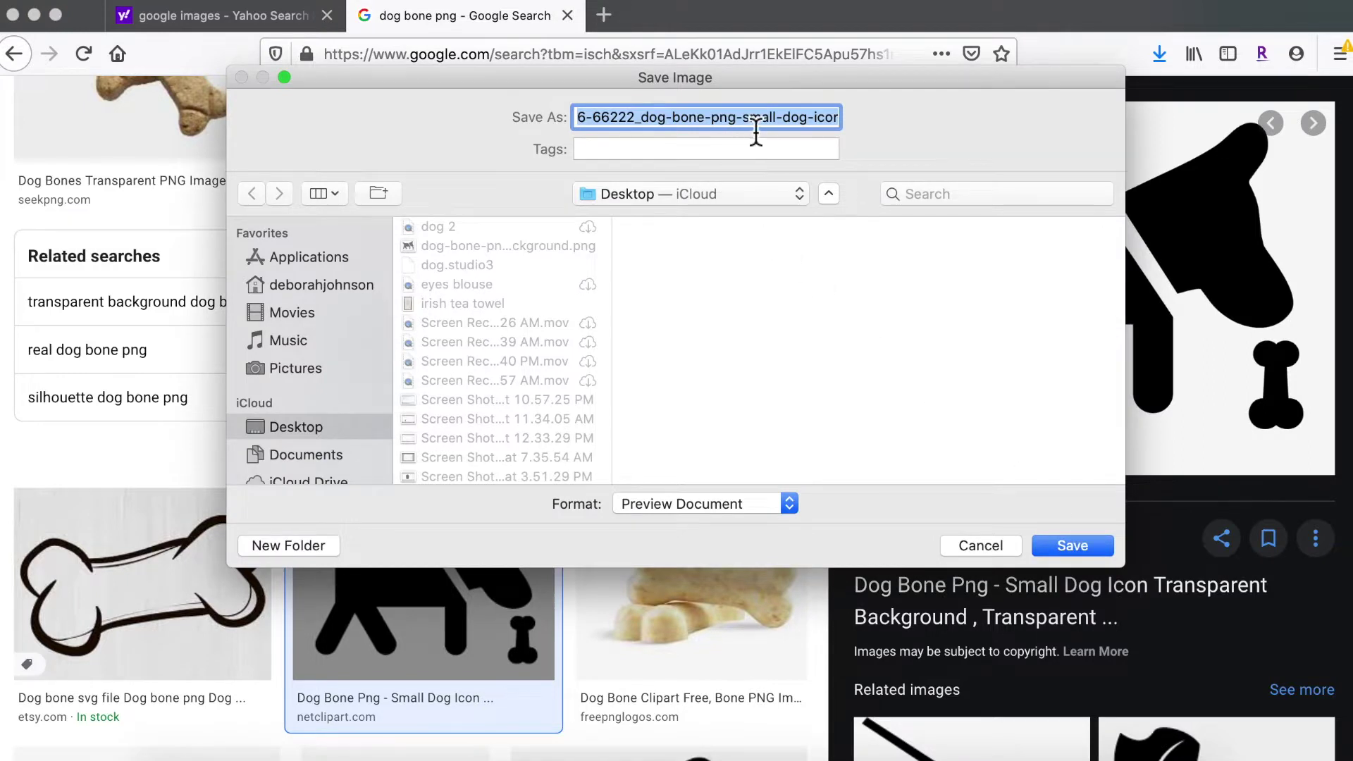
{"action": "type", "text": "dog png"}
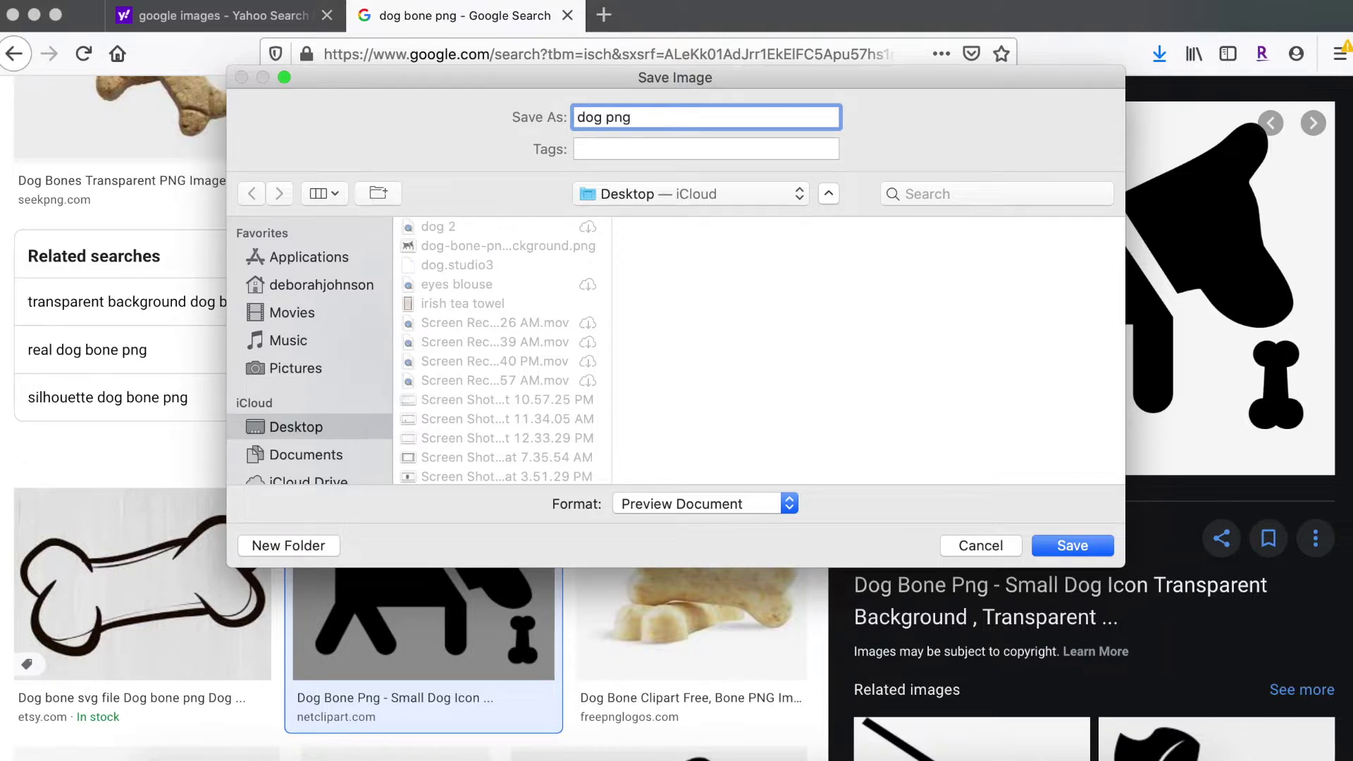
{"action": "left_click", "coordinate": [794, 193]}
{"action": "left_click", "coordinate": [678, 272]}
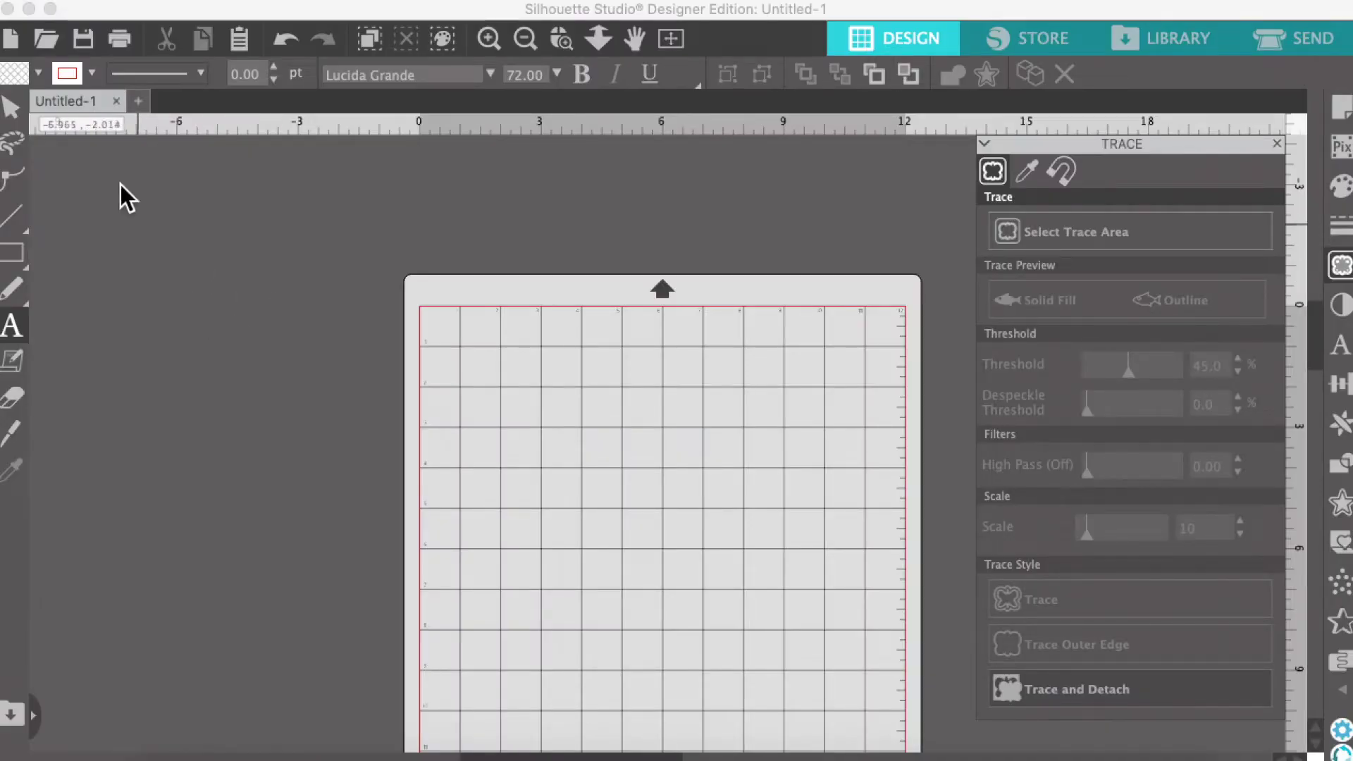
Open dog png.png from Downloads onto the cutting mat.
{"action": "left_click", "coordinate": [47, 38]}
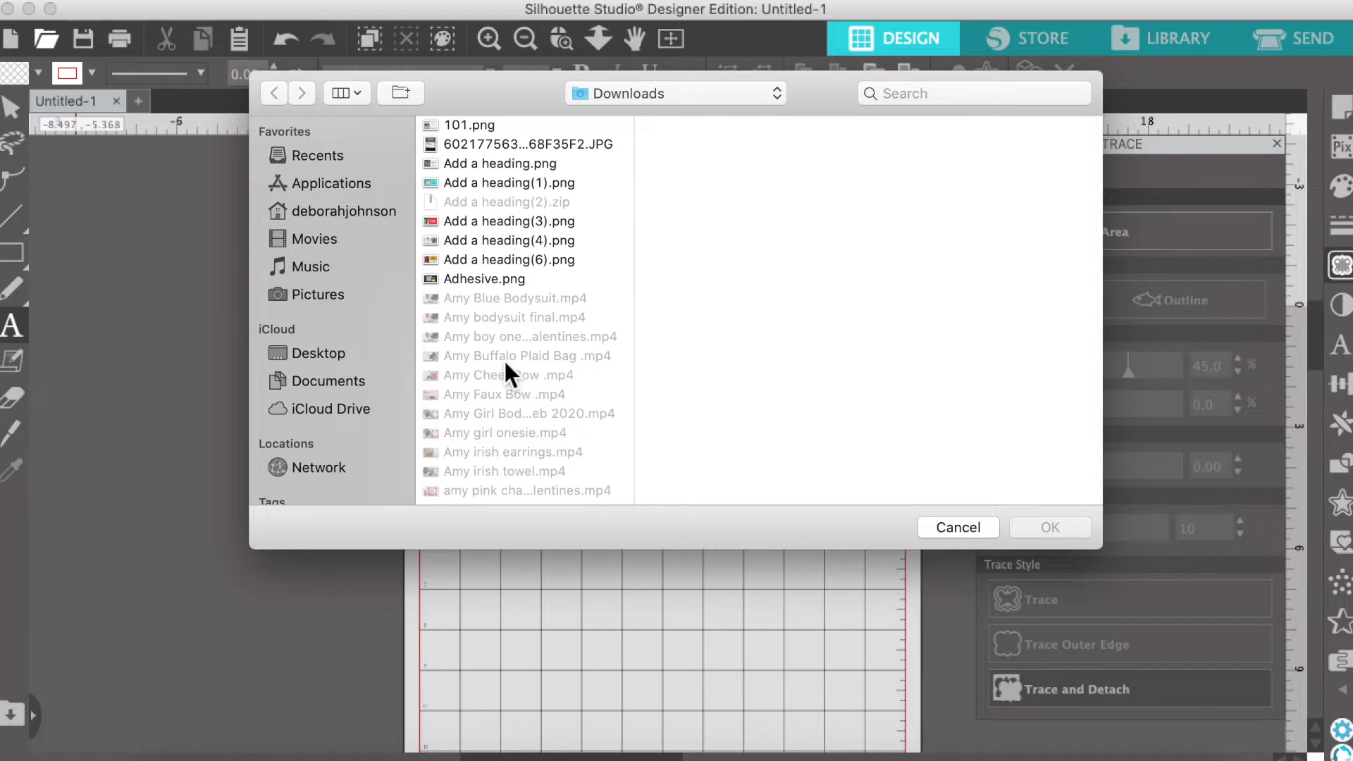
{"action": "scroll", "coordinate": [504, 363], "scroll_direction": "down", "scroll_amount": 5}
{"action": "scroll", "coordinate": [506, 364], "scroll_direction": "down", "scroll_amount": 3}
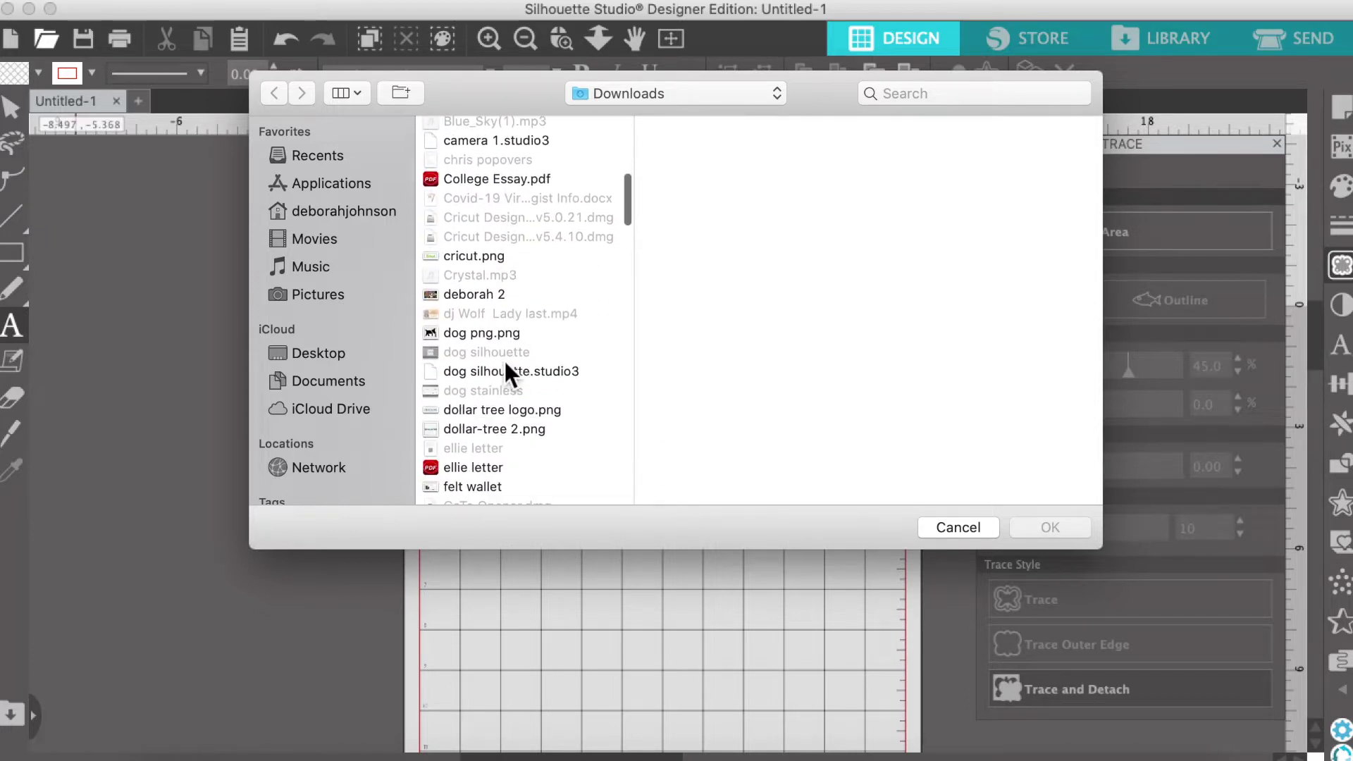
{"action": "left_click", "coordinate": [506, 332]}
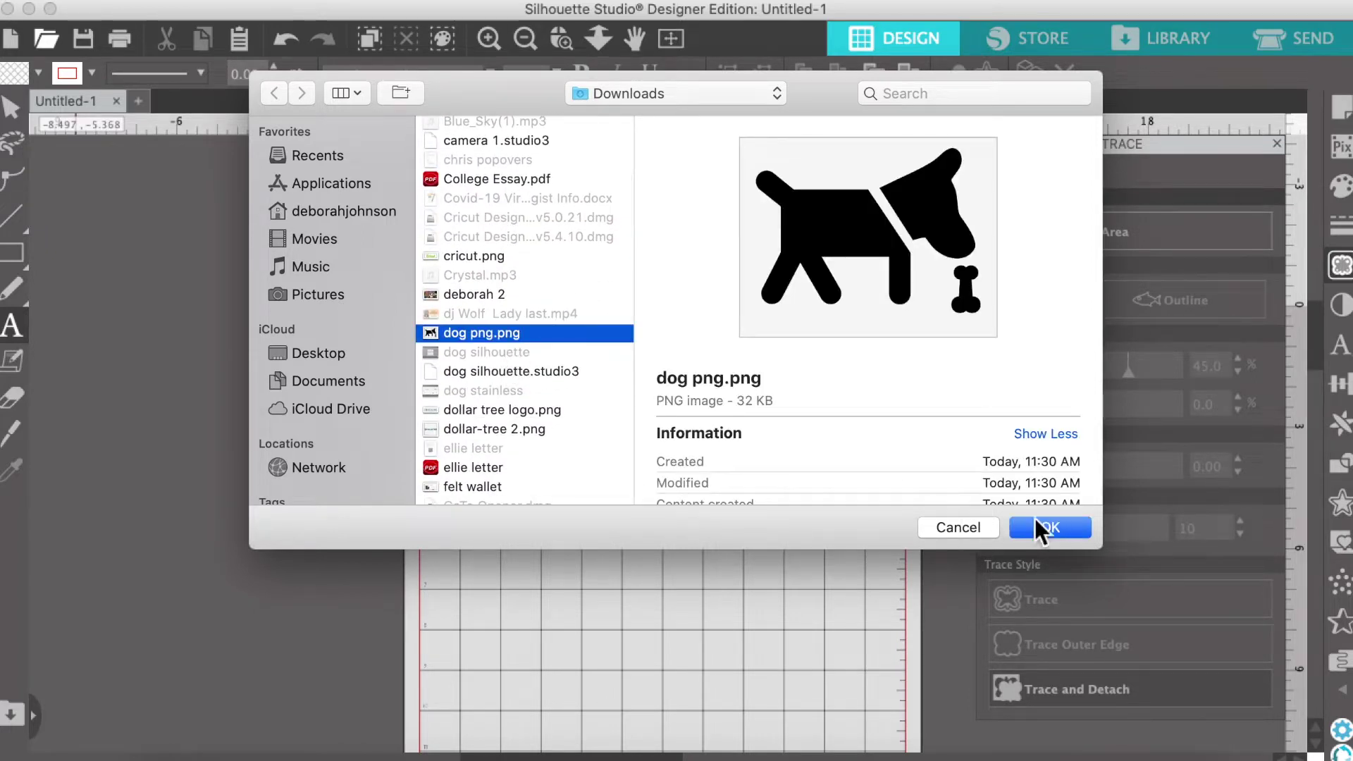
{"action": "left_click", "coordinate": [1053, 526]}
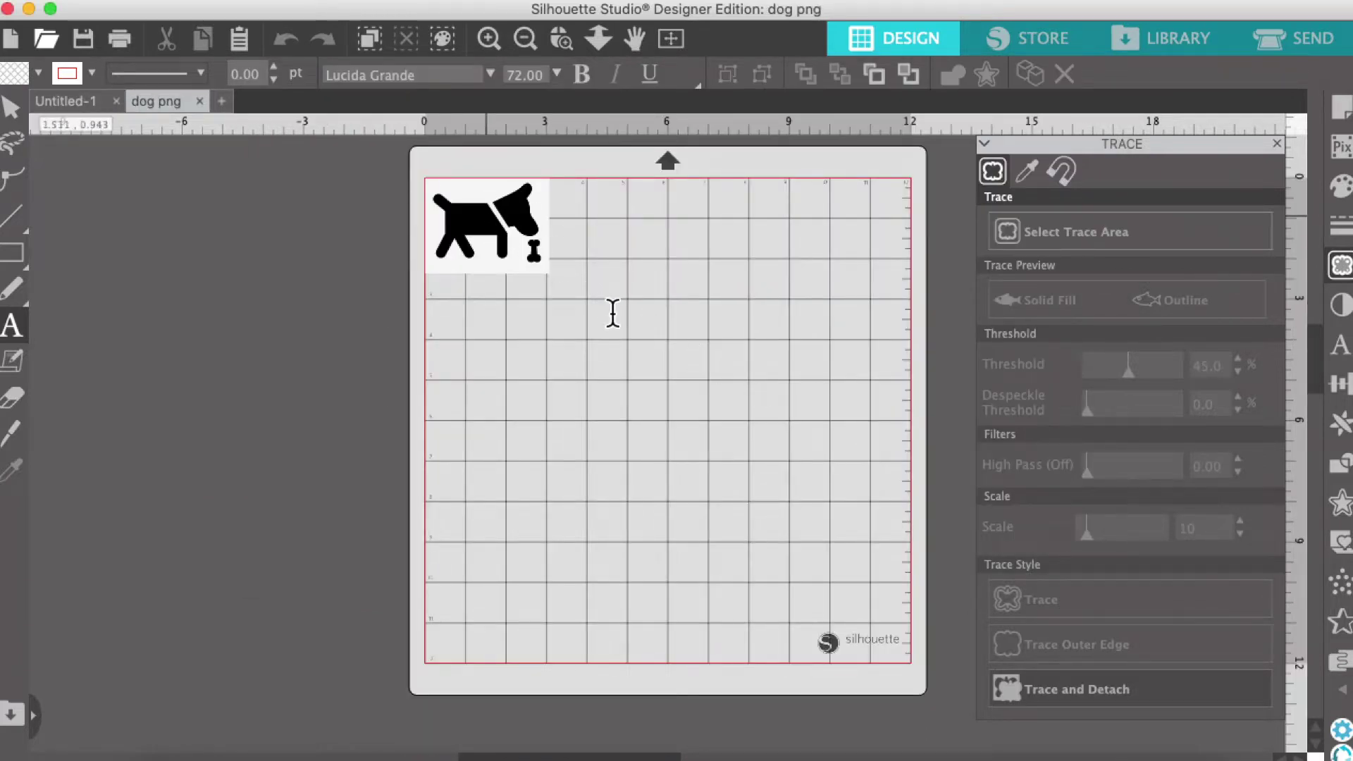
Duplicate the dog twice, move both copies left of the mat, and centre the original.
{"action": "key", "text": "v"}
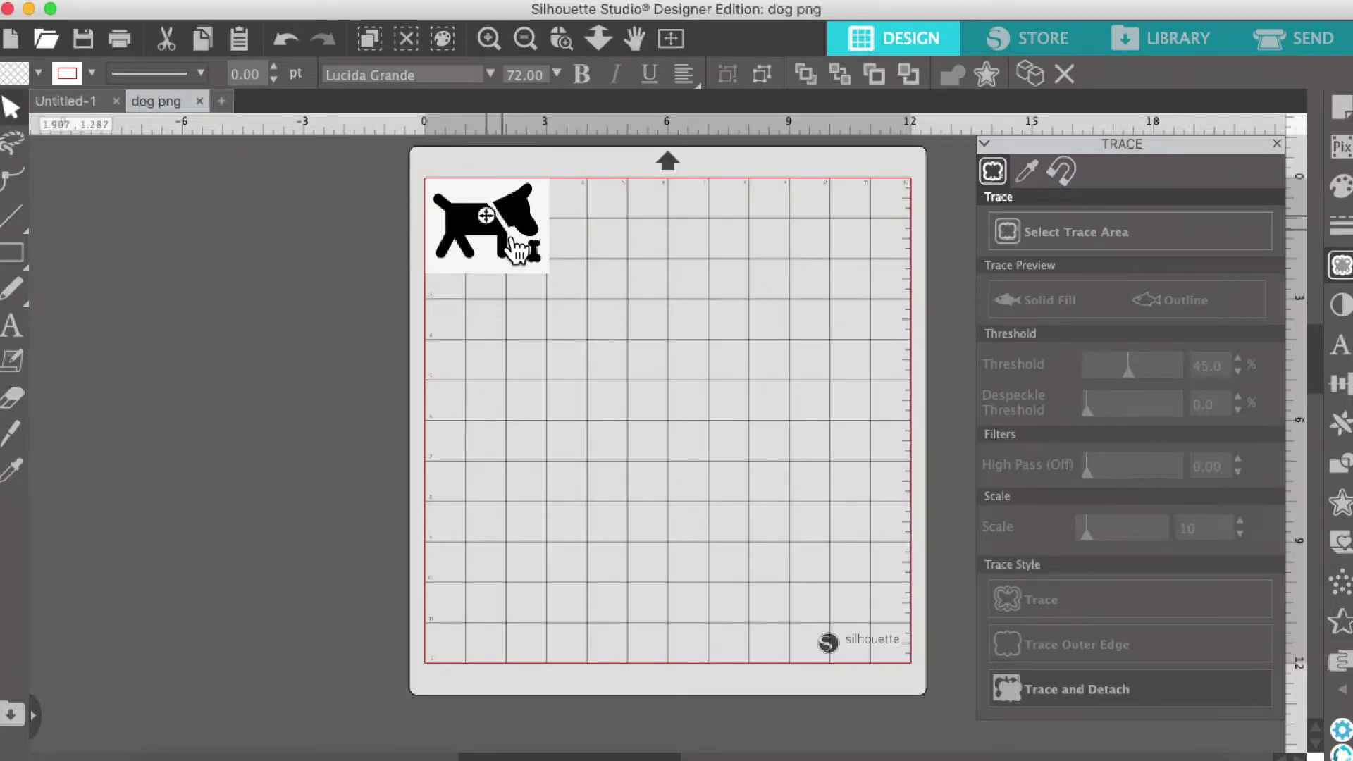
{"action": "right_click", "coordinate": [505, 230]}
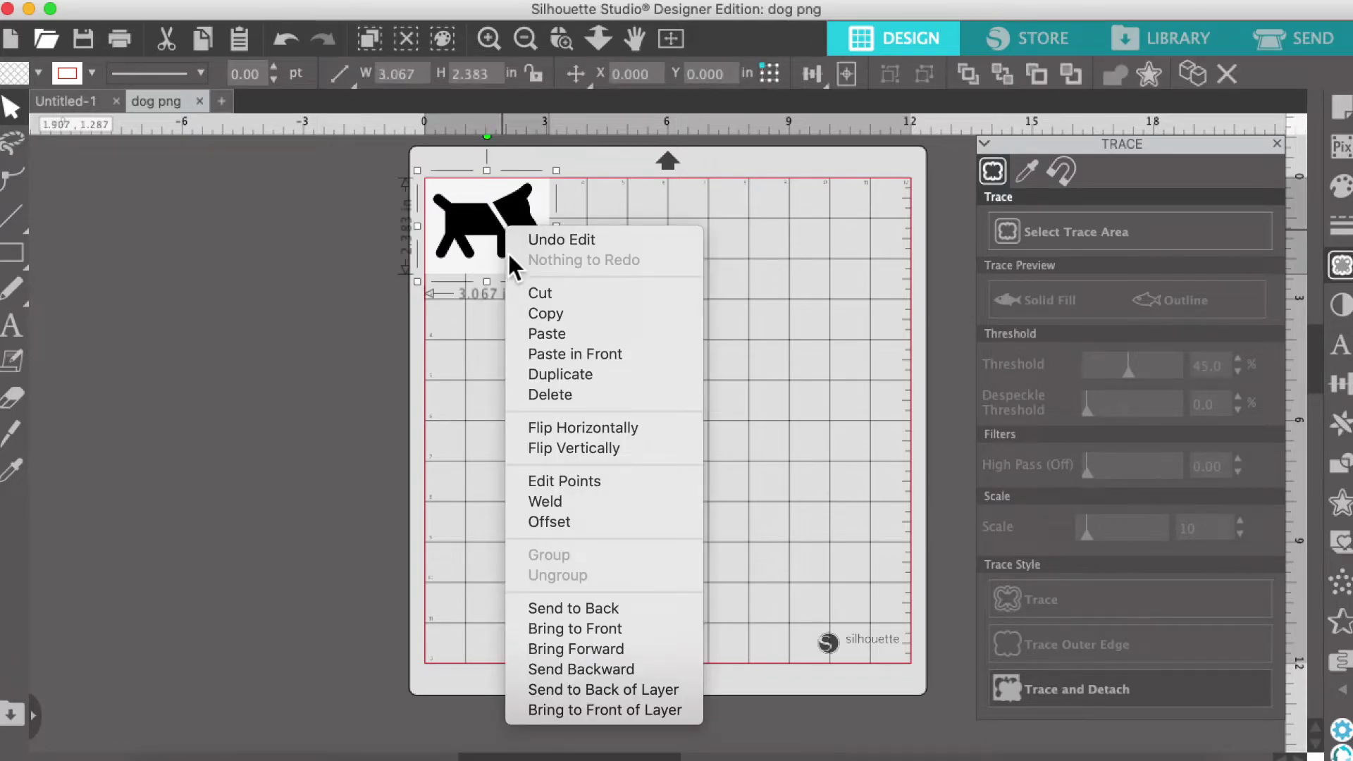
{"action": "left_click", "coordinate": [538, 378]}
{"action": "left_click_drag", "start_coordinate": [502, 250], "coordinate": [190, 300]}
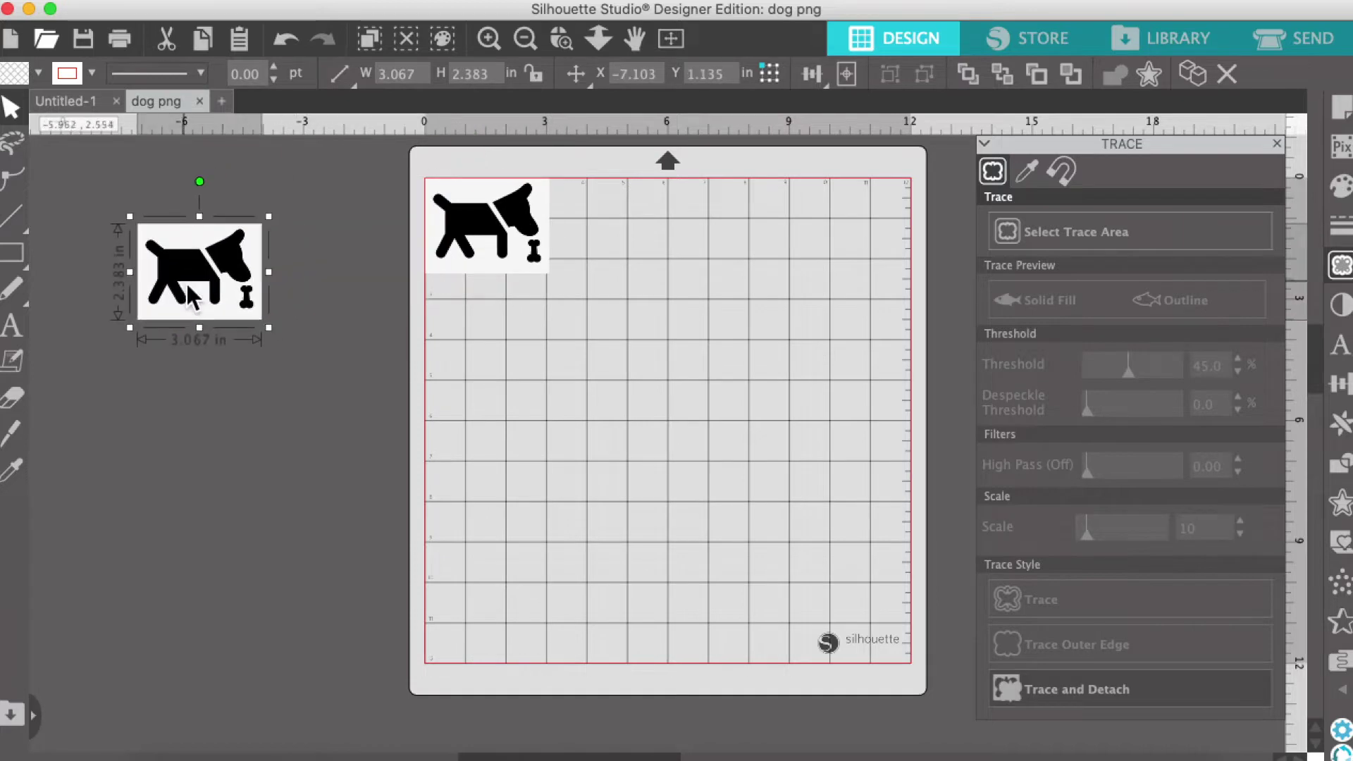
{"action": "right_click", "coordinate": [483, 231]}
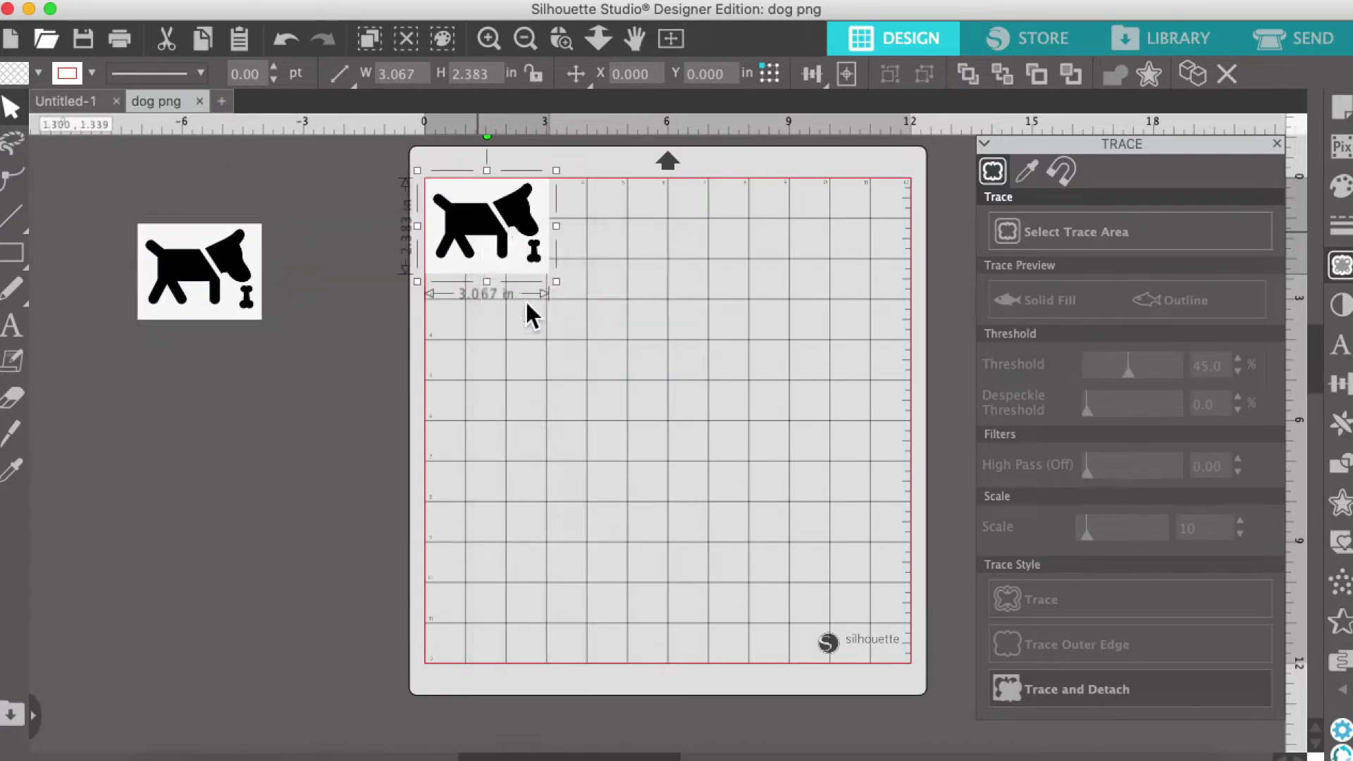
{"action": "key", "text": "super+d"}
{"action": "left_click_drag", "start_coordinate": [452, 268], "coordinate": [593, 383]}
{"action": "left_click", "coordinate": [705, 325]}
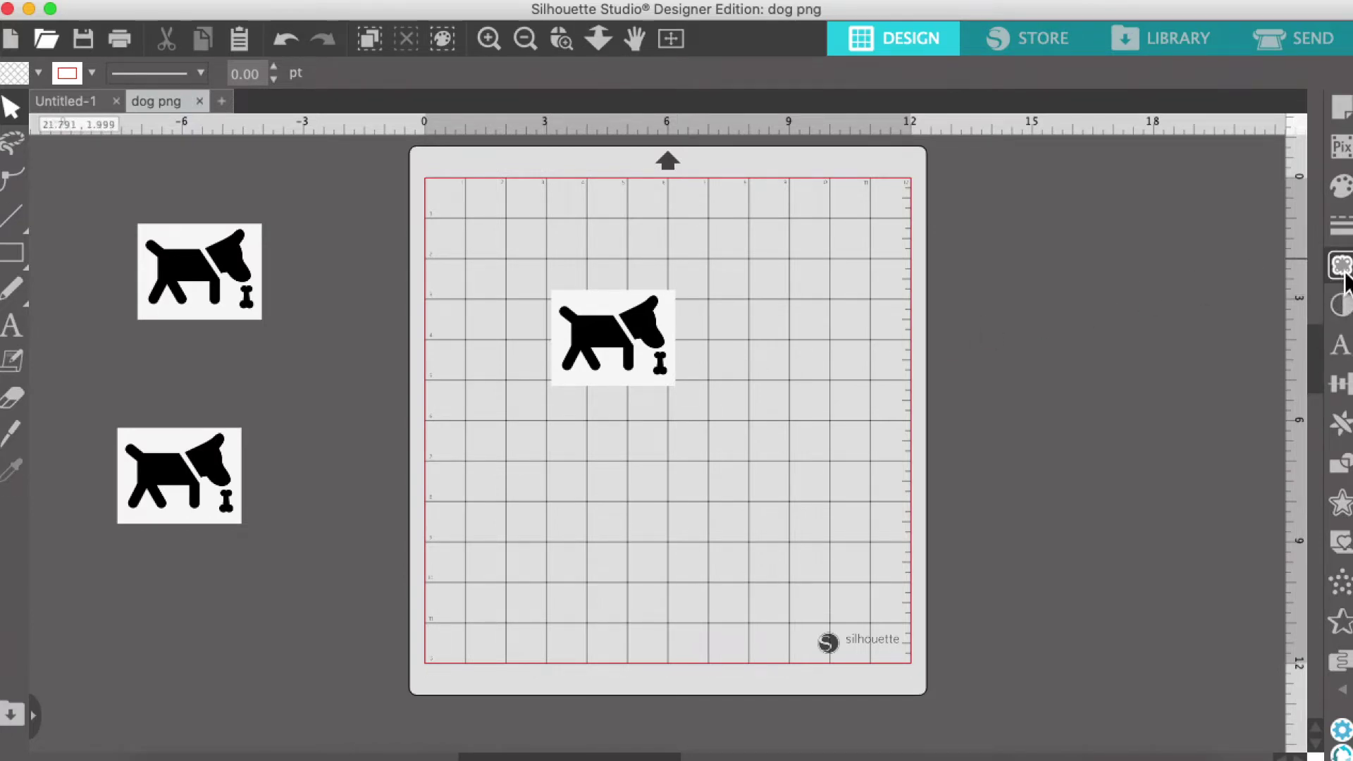
{"action": "left_click", "coordinate": [1341, 265]}
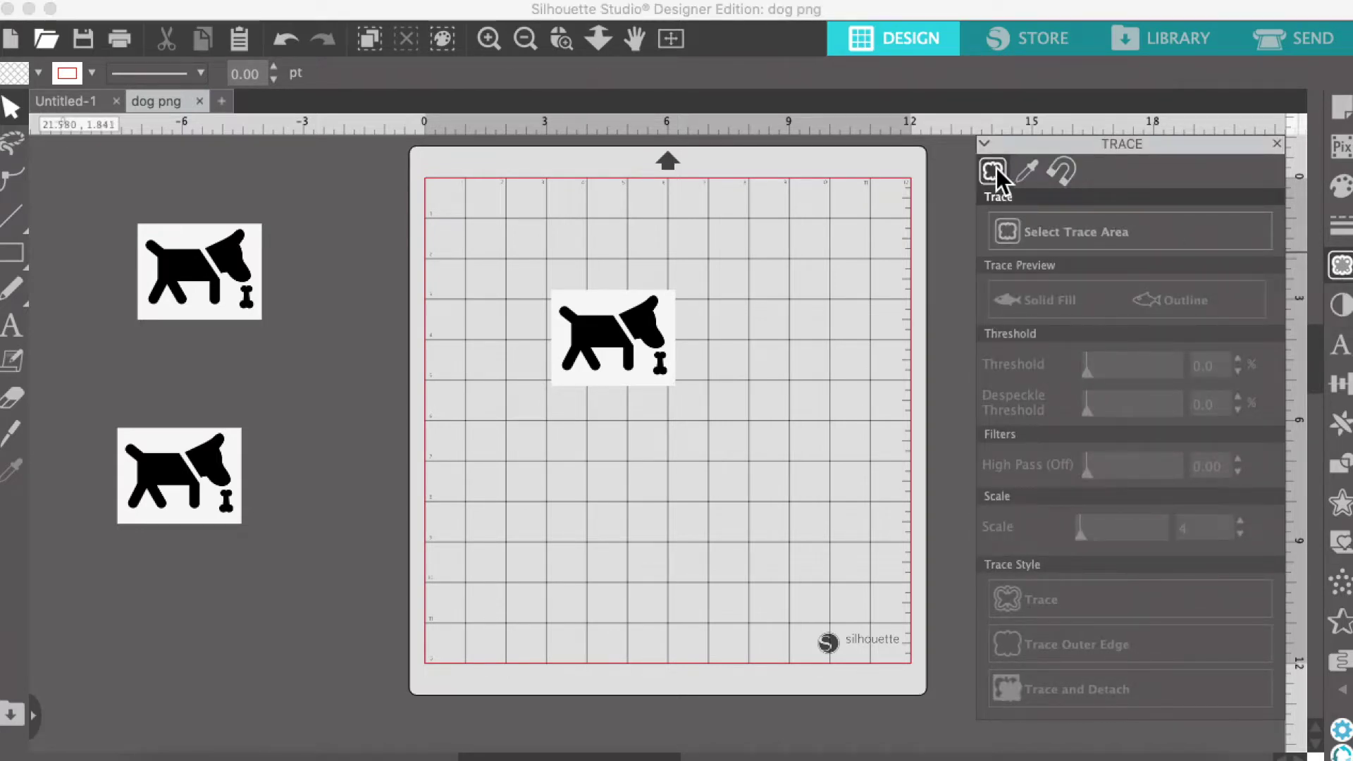
Box the centre dog as the trace area and apply Trace and Detach at 45% threshold.
{"action": "left_click", "coordinate": [1008, 233]}
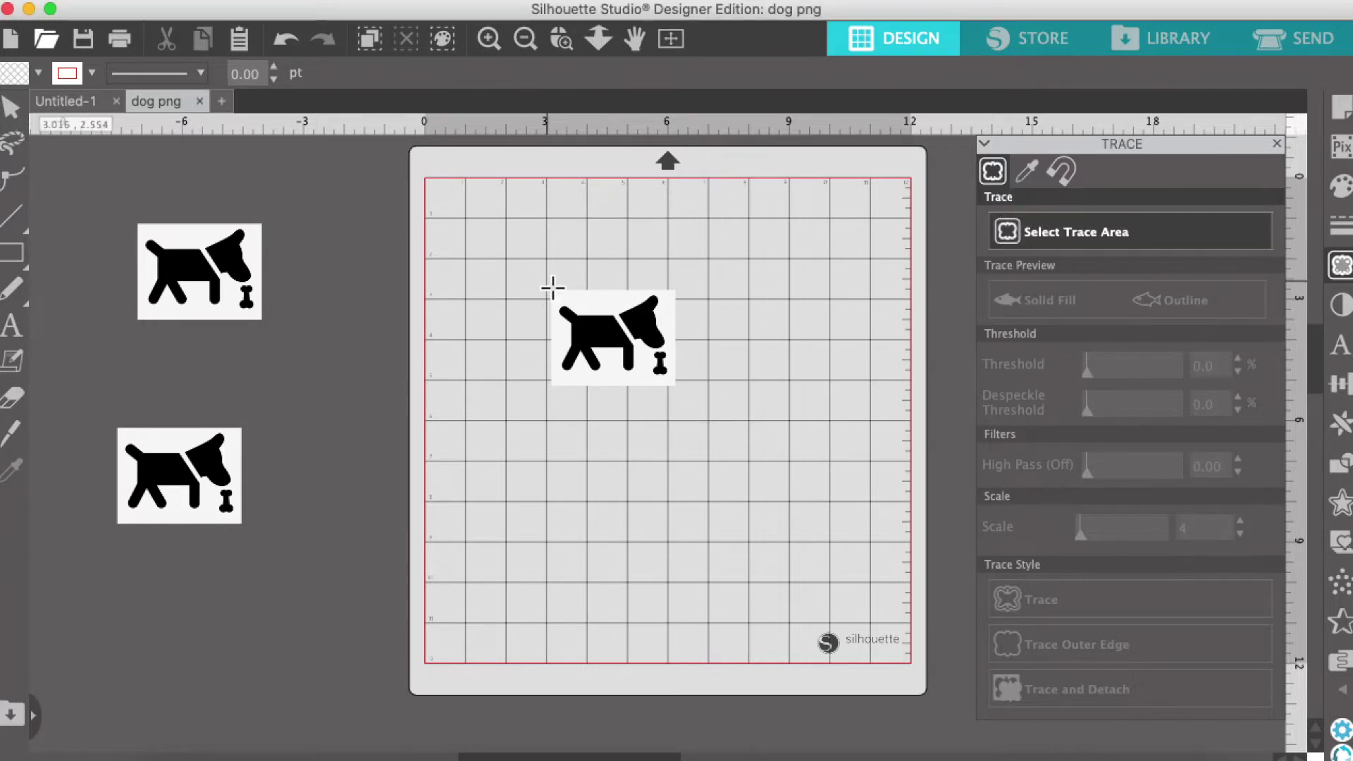
{"action": "mouse_move", "coordinate": [546, 281]}
{"action": "left_mouse_down"}
{"action": "mouse_move", "coordinate": [687, 361]}
{"action": "mouse_move", "coordinate": [683, 392]}
{"action": "left_mouse_up"}
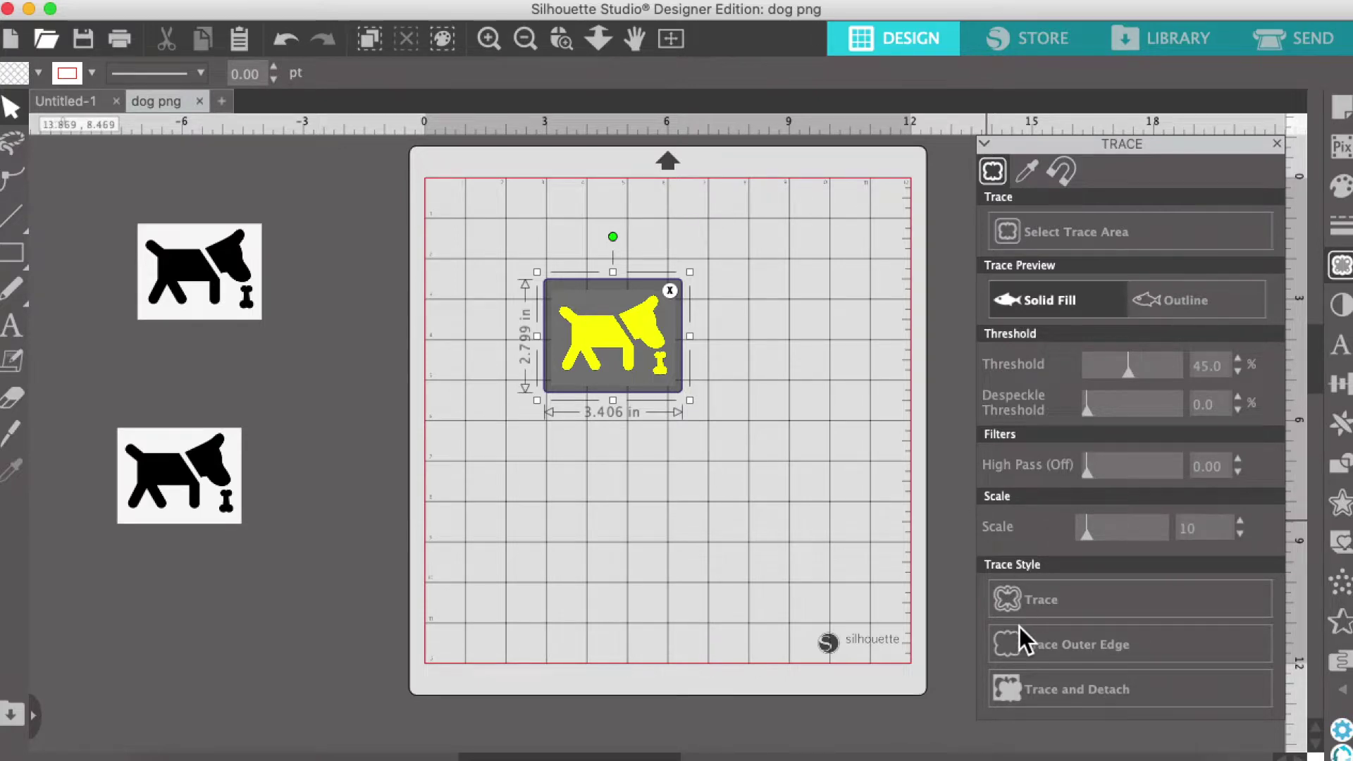
{"action": "left_click", "coordinate": [1009, 688]}
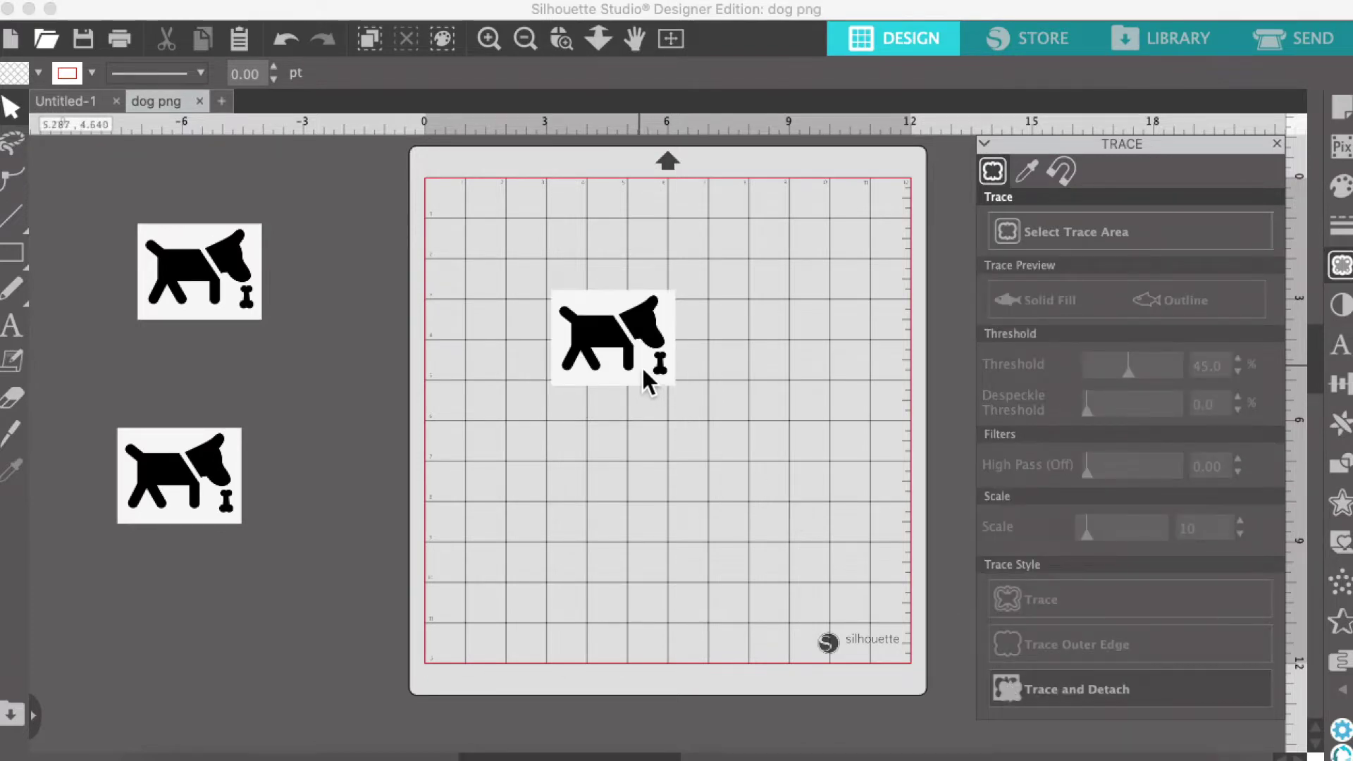
Delete the leftover grey source image from beside the traced dog.
{"action": "mouse_move", "coordinate": [642, 369]}
{"action": "left_mouse_down"}
{"action": "mouse_move", "coordinate": [737, 373]}
{"action": "mouse_move", "coordinate": [802, 349]}
{"action": "left_mouse_up"}
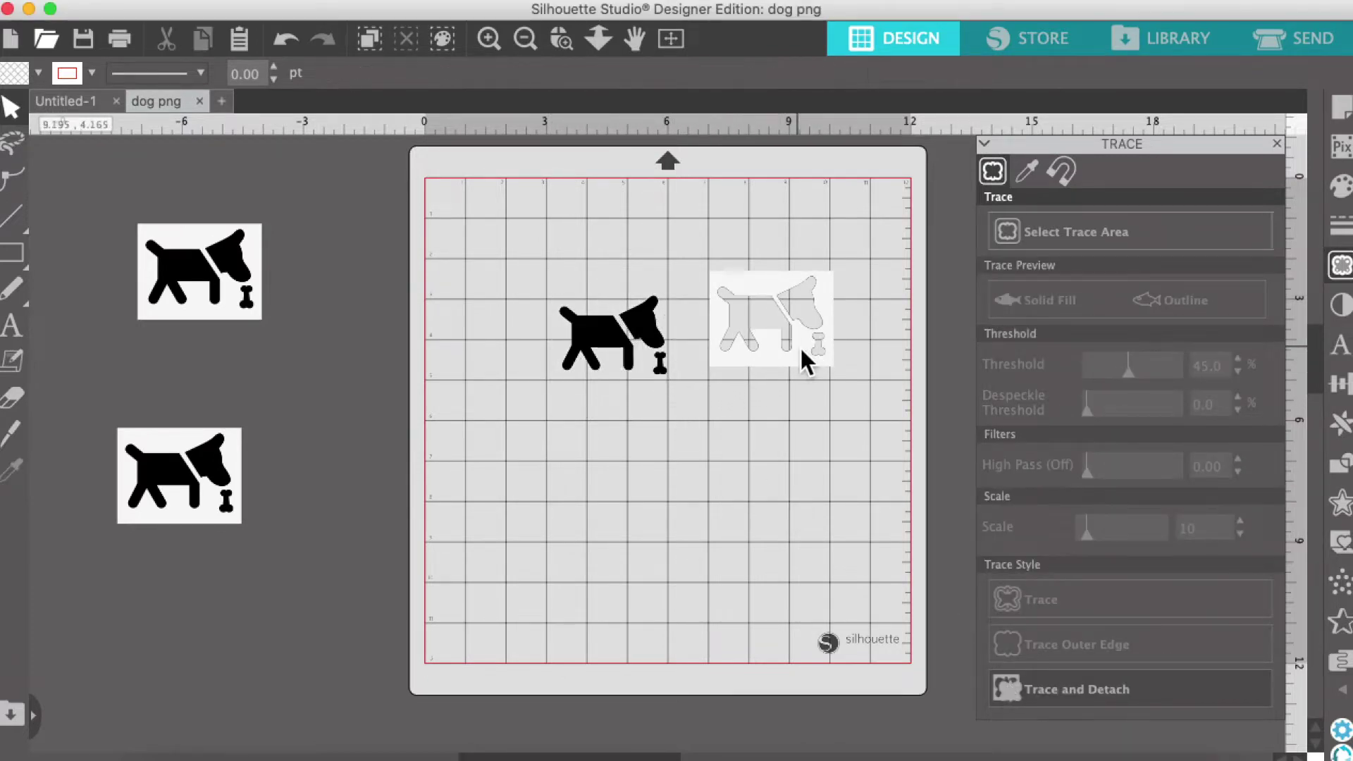
{"action": "left_click", "coordinate": [777, 292]}
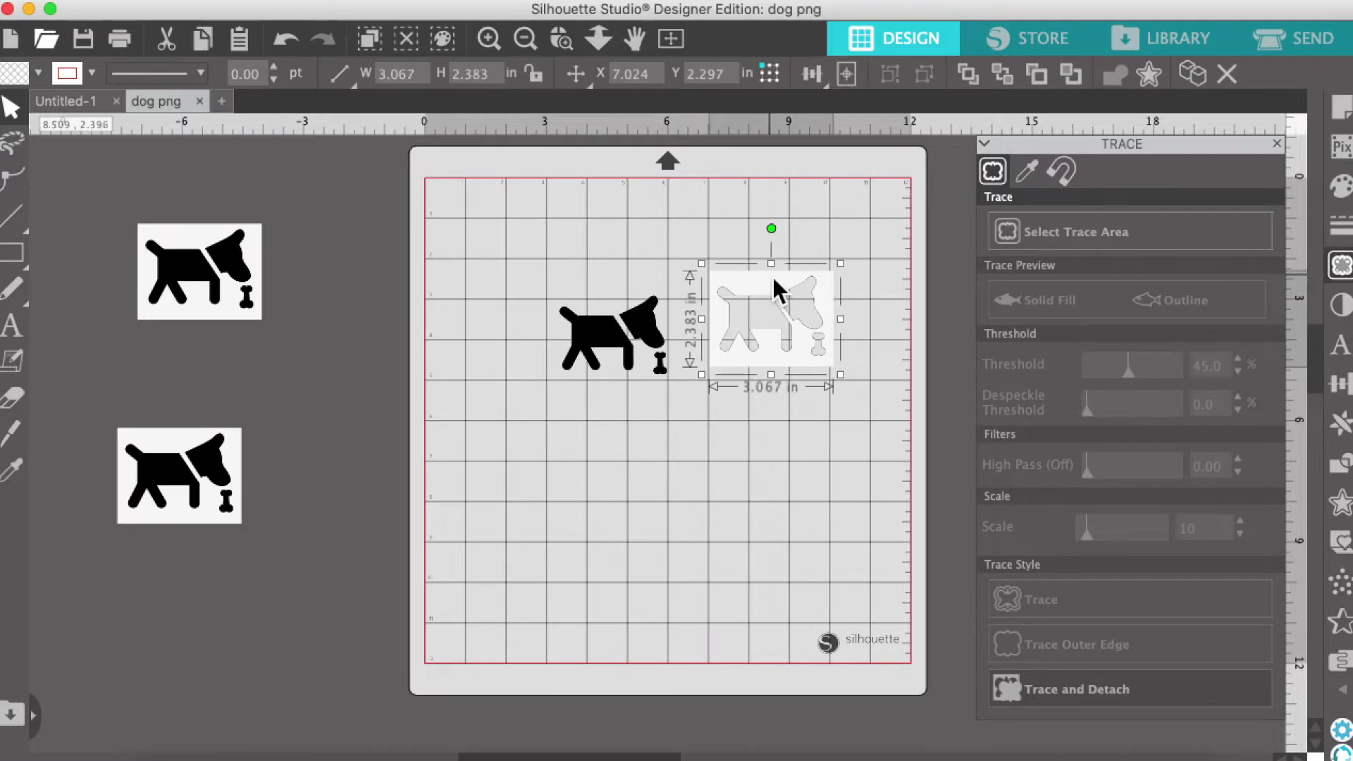
{"action": "key", "text": "Delete"}
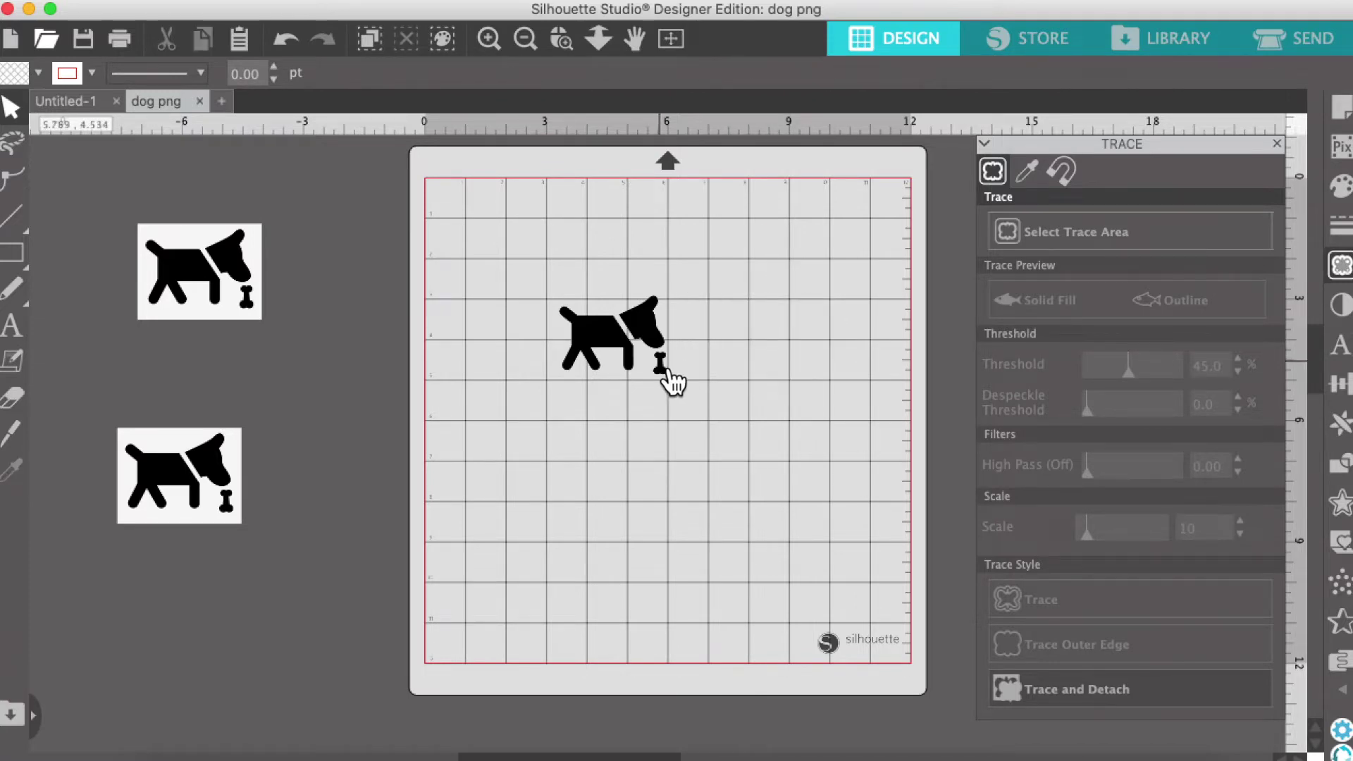
Move the traced bone off the dog to its right and fill it white.
{"action": "left_click_drag", "start_coordinate": [670, 374], "coordinate": [778, 341]}
{"action": "left_click", "coordinate": [777, 336]}
{"action": "left_click", "coordinate": [16, 73]}
{"action": "left_click", "coordinate": [21, 104]}
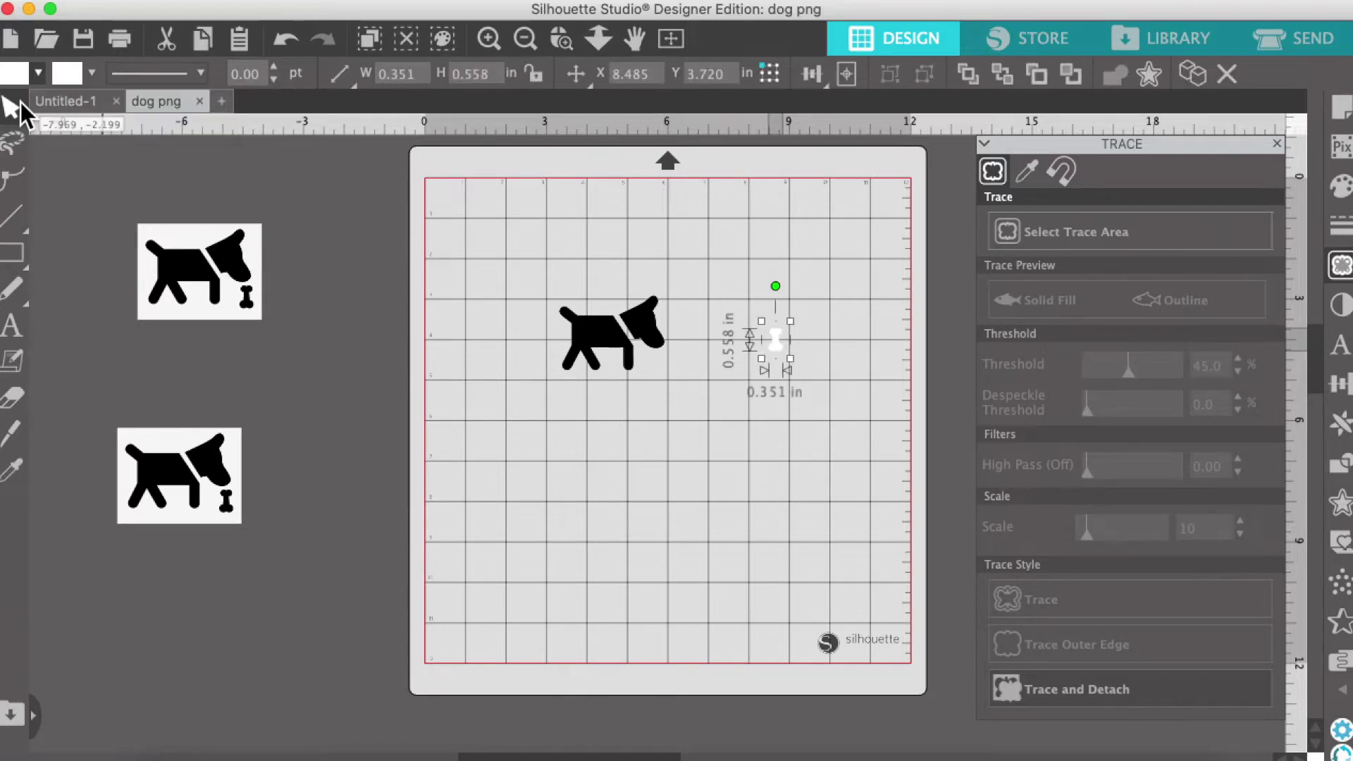
{"action": "left_click", "coordinate": [670, 427]}
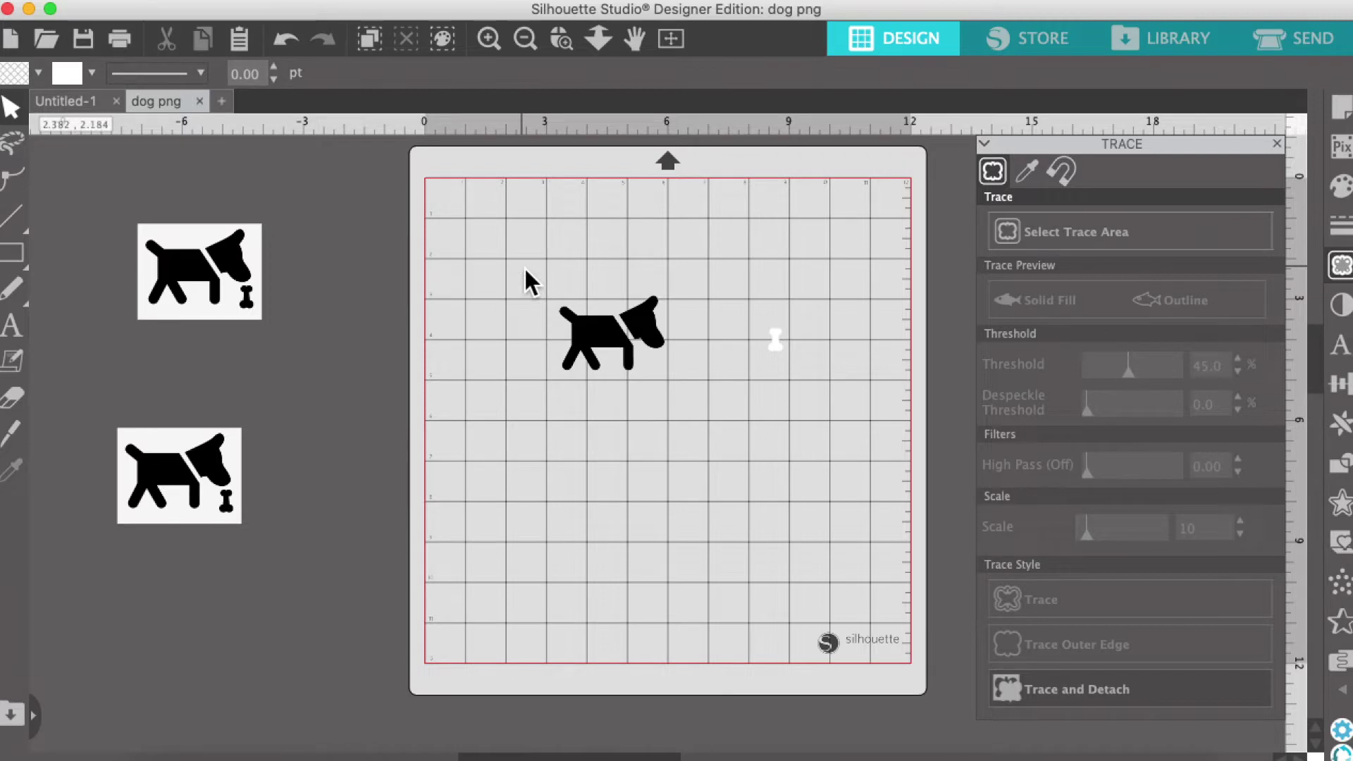
{"action": "left_click_drag", "start_coordinate": [523, 265], "coordinate": [680, 404]}
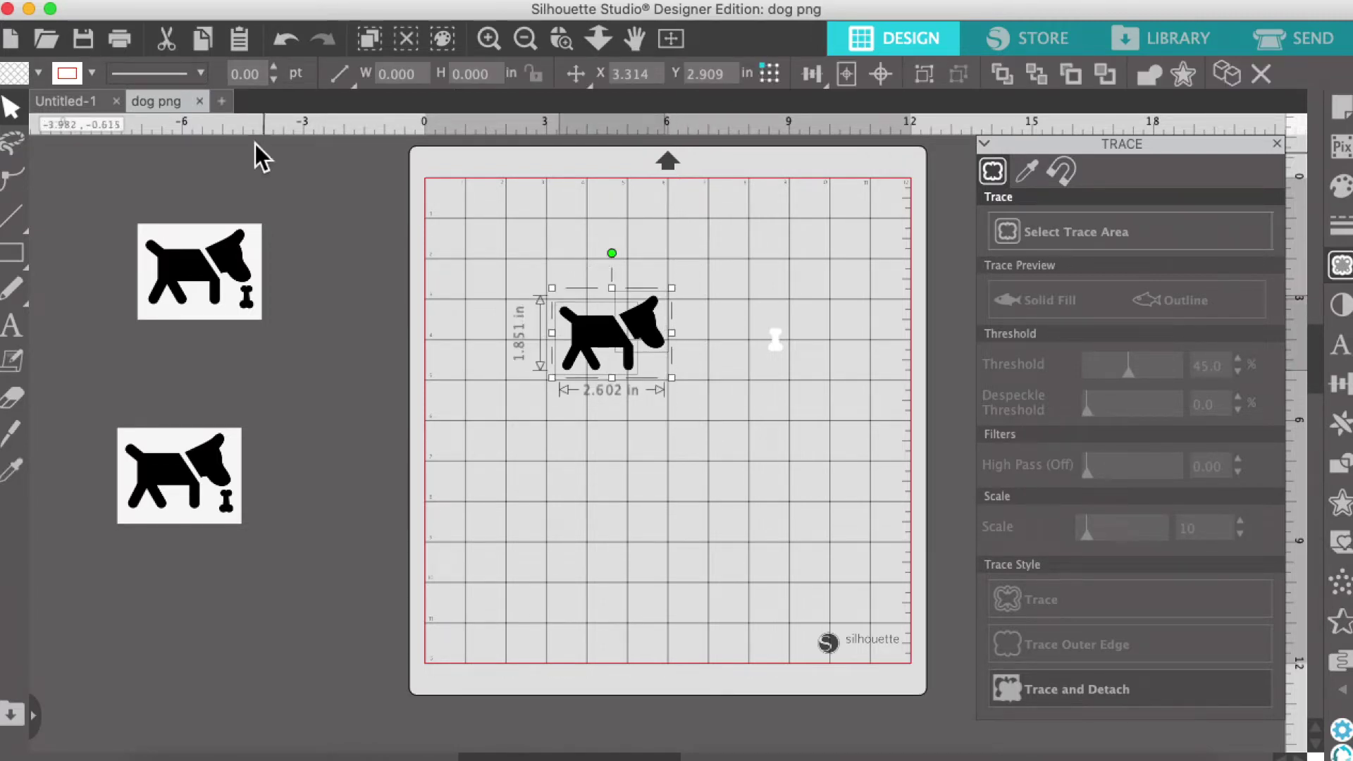
Fill the traced dog light brown and group its shapes.
{"action": "left_click", "coordinate": [39, 71]}
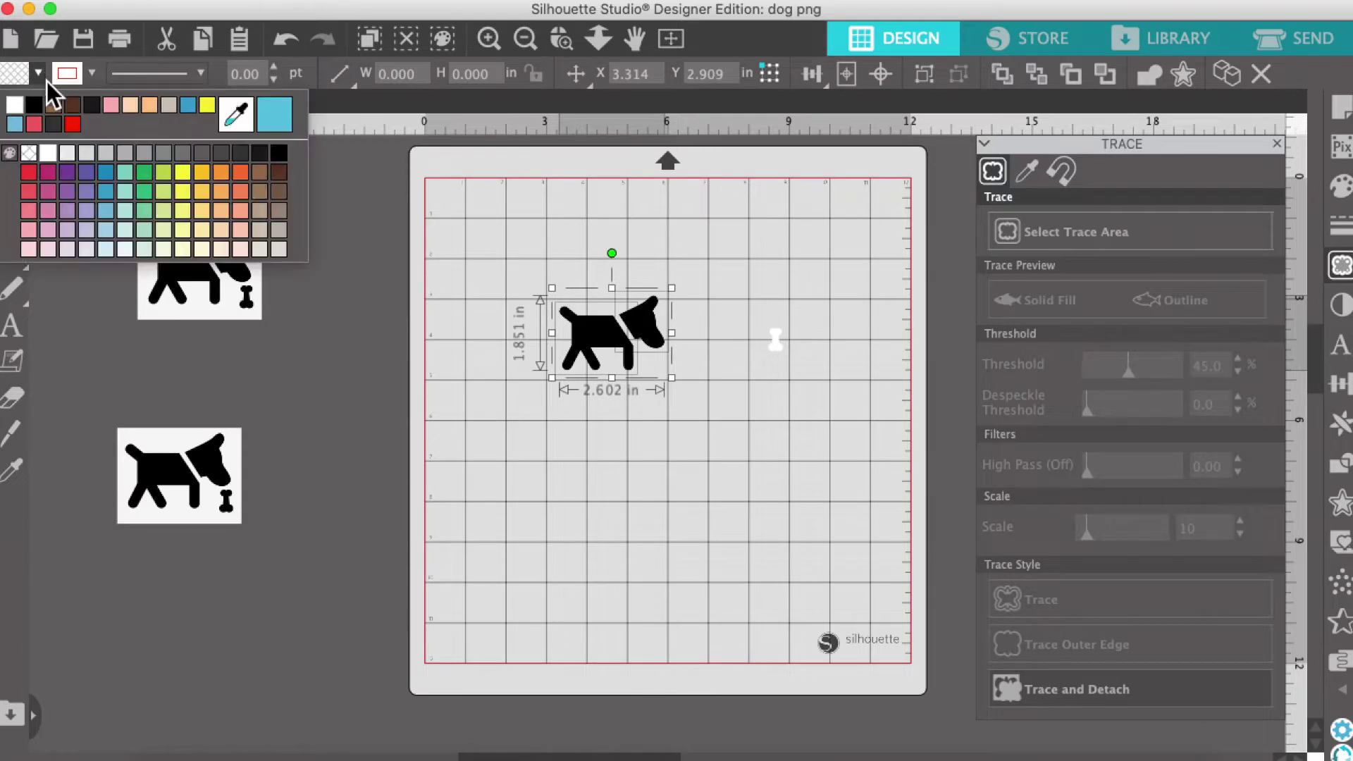
{"action": "left_click", "coordinate": [74, 106]}
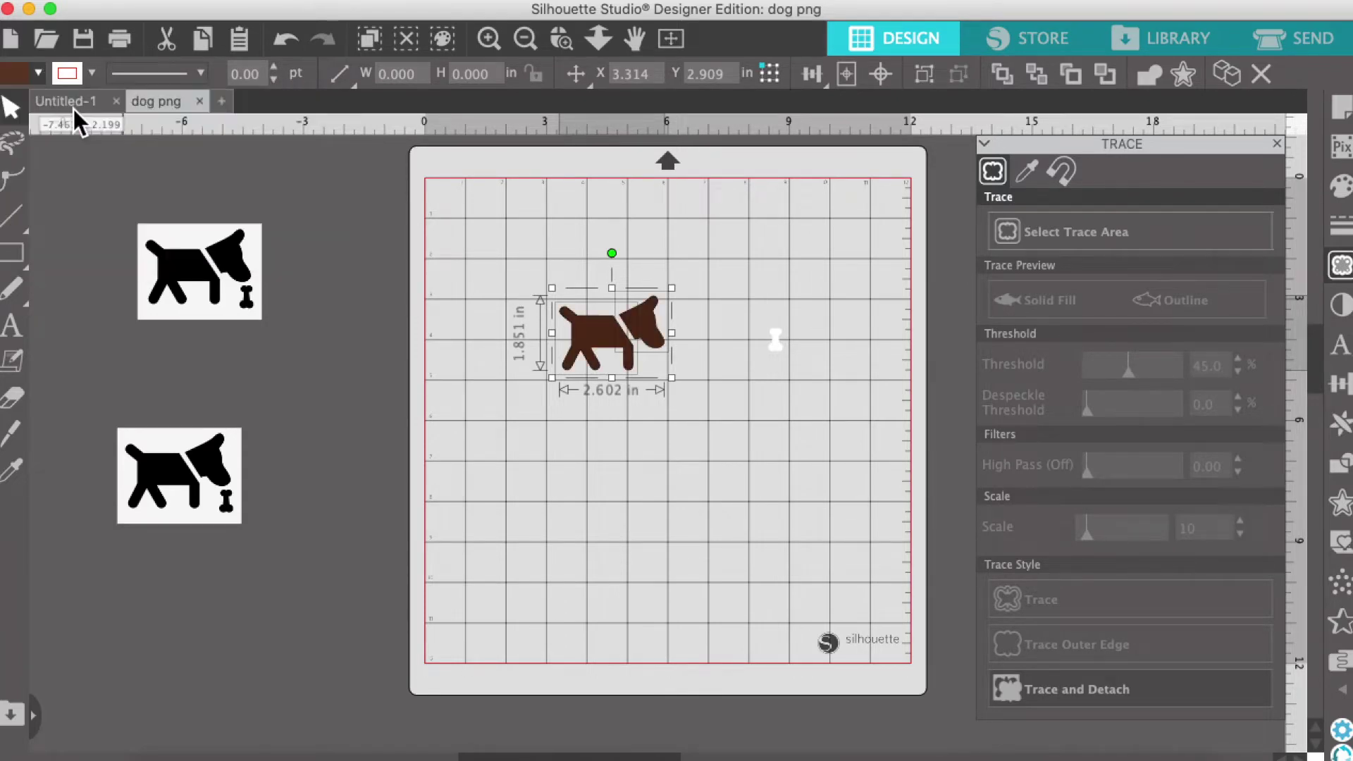
{"action": "left_click", "coordinate": [39, 70]}
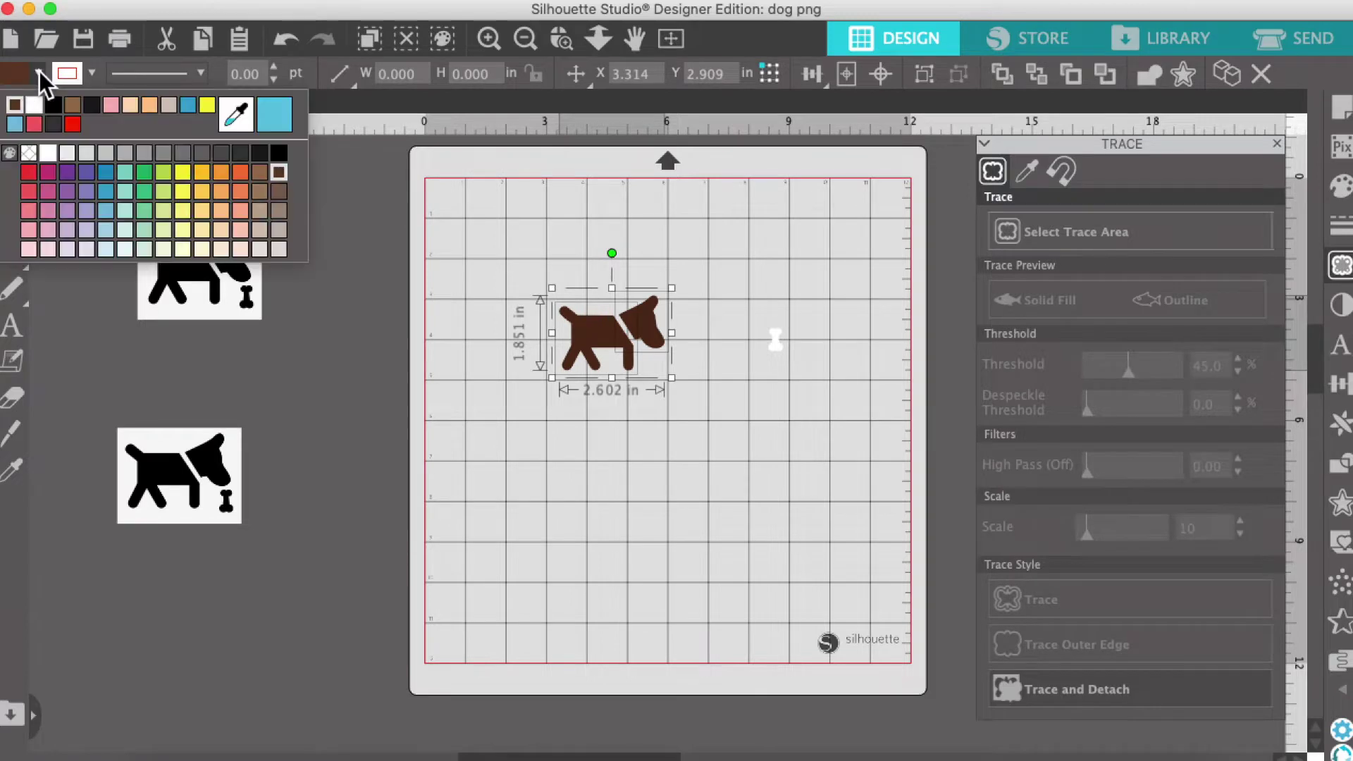
{"action": "left_click", "coordinate": [79, 108]}
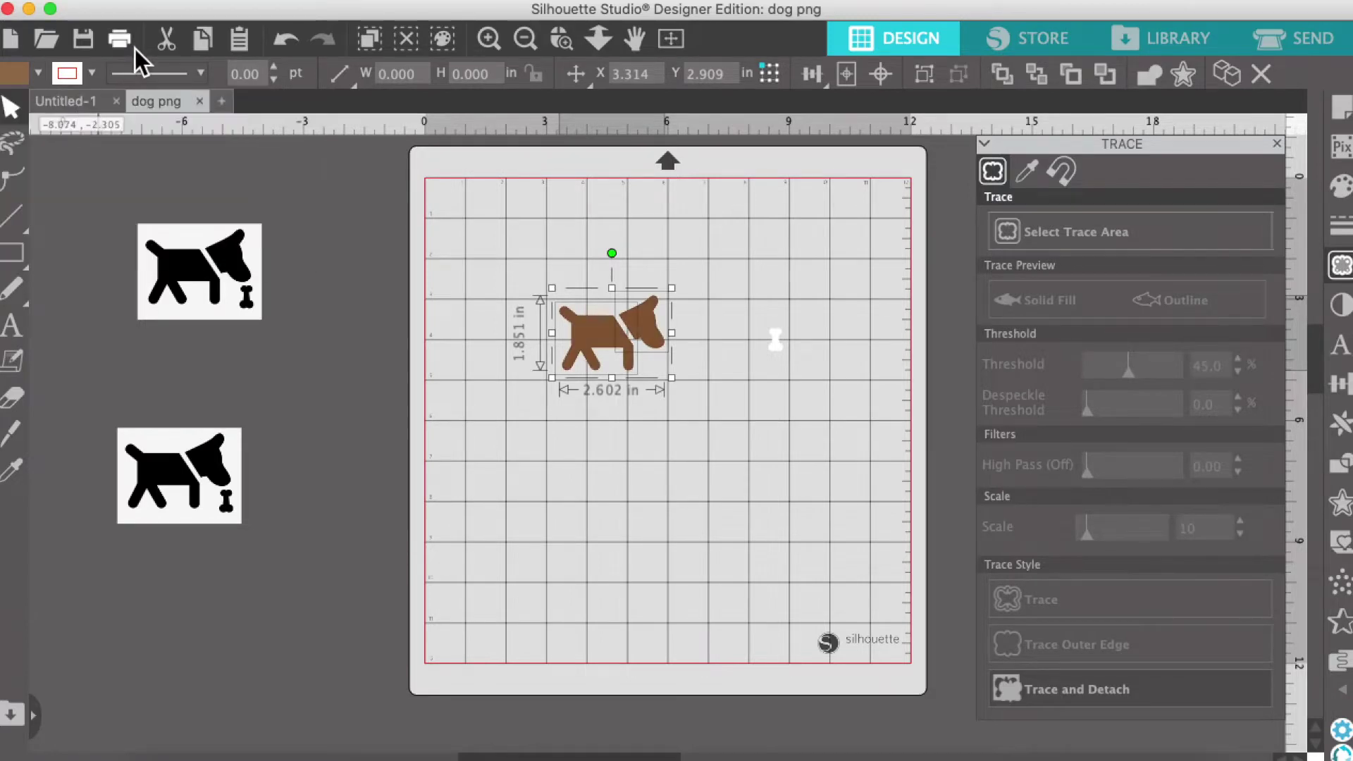
{"action": "right_click", "coordinate": [612, 323]}
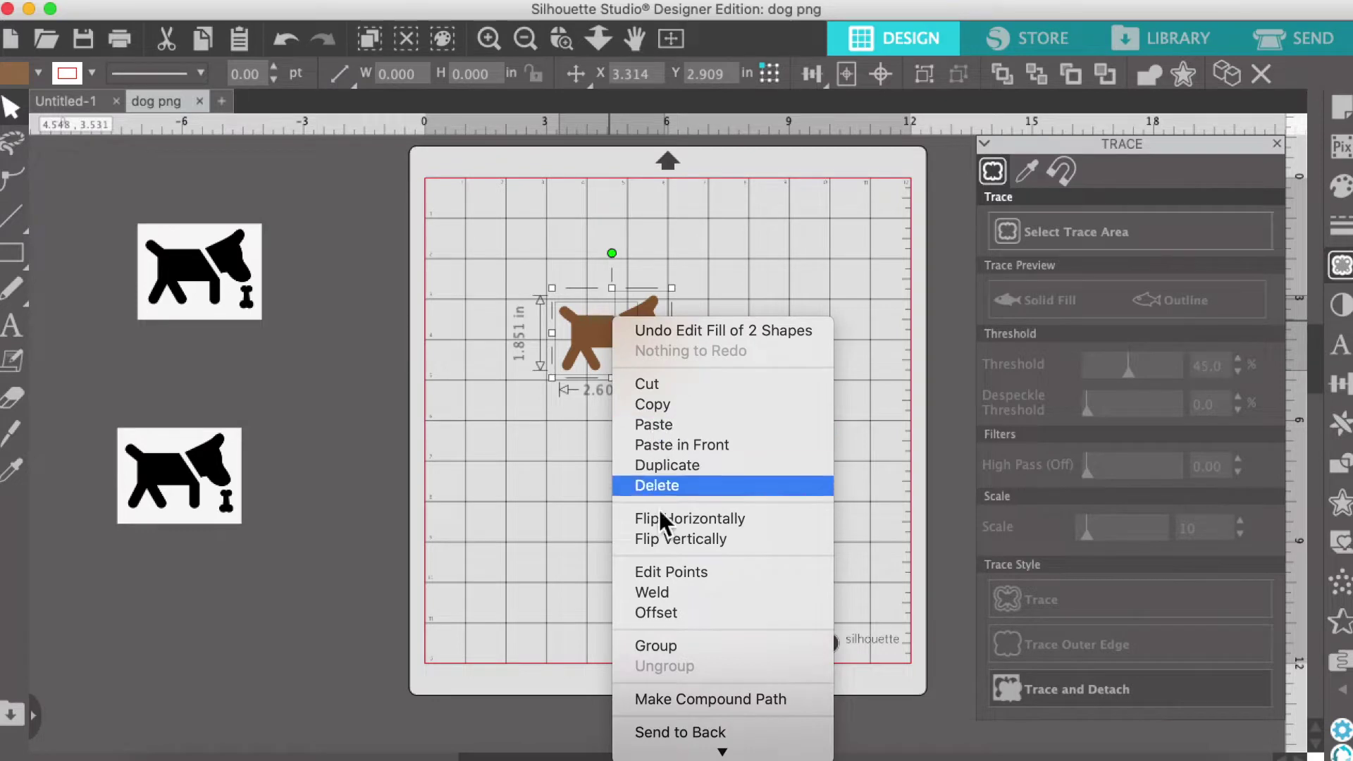
{"action": "left_click", "coordinate": [657, 644]}
{"action": "left_click", "coordinate": [545, 472]}
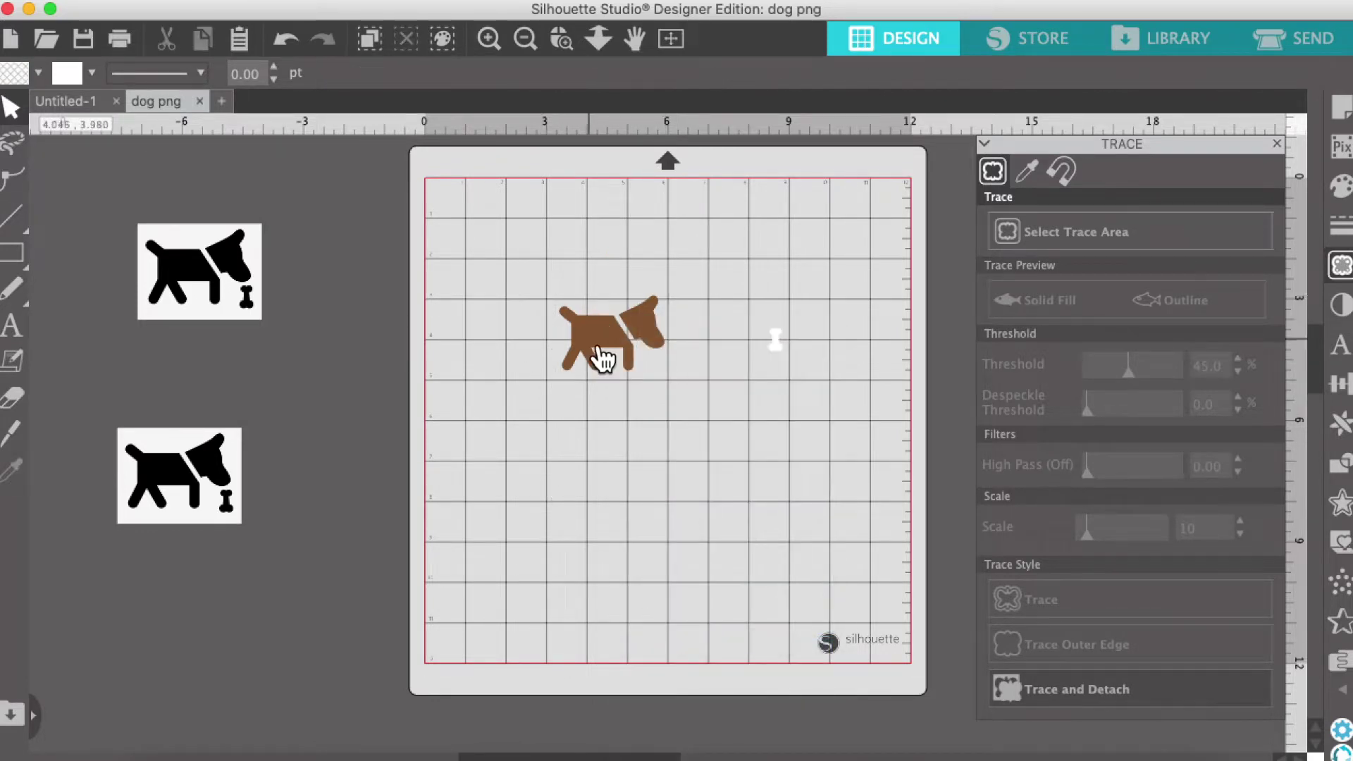
Move the brown dog to the mat's upper right with the white bone under its mouth.
{"action": "left_click_drag", "start_coordinate": [601, 355], "coordinate": [772, 275]}
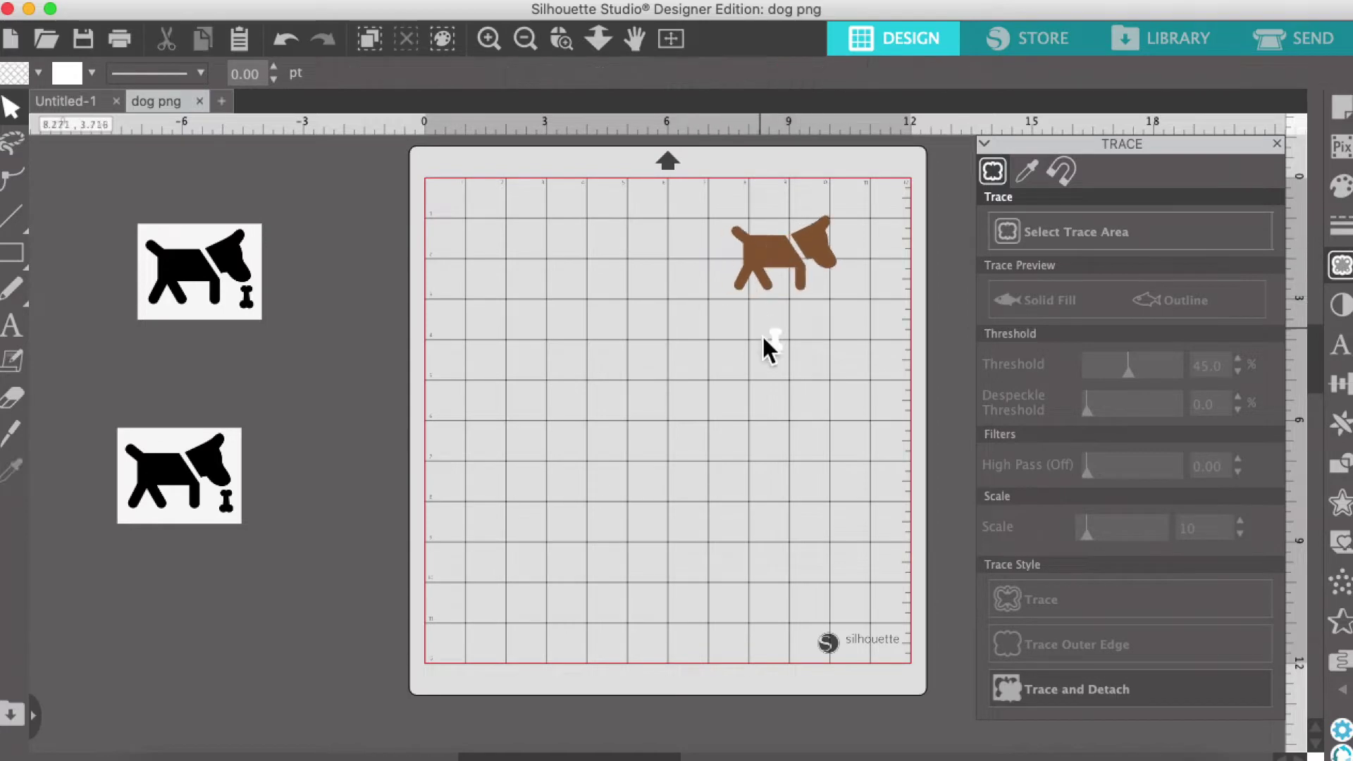
{"action": "left_click_drag", "start_coordinate": [776, 343], "coordinate": [842, 292]}
{"action": "left_click", "coordinate": [73, 390]}
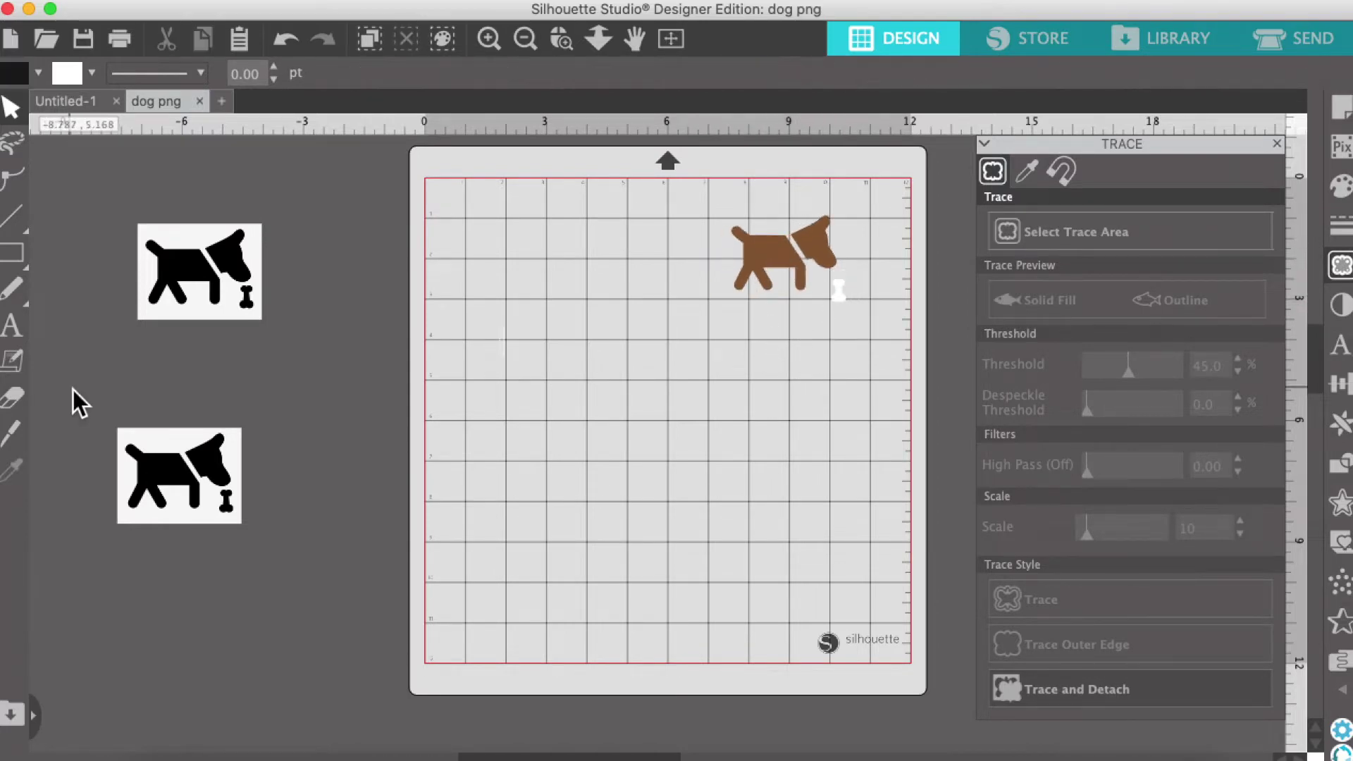
Add a text line reading 'I work hard' on the mat.
{"action": "left_click", "coordinate": [11, 326]}
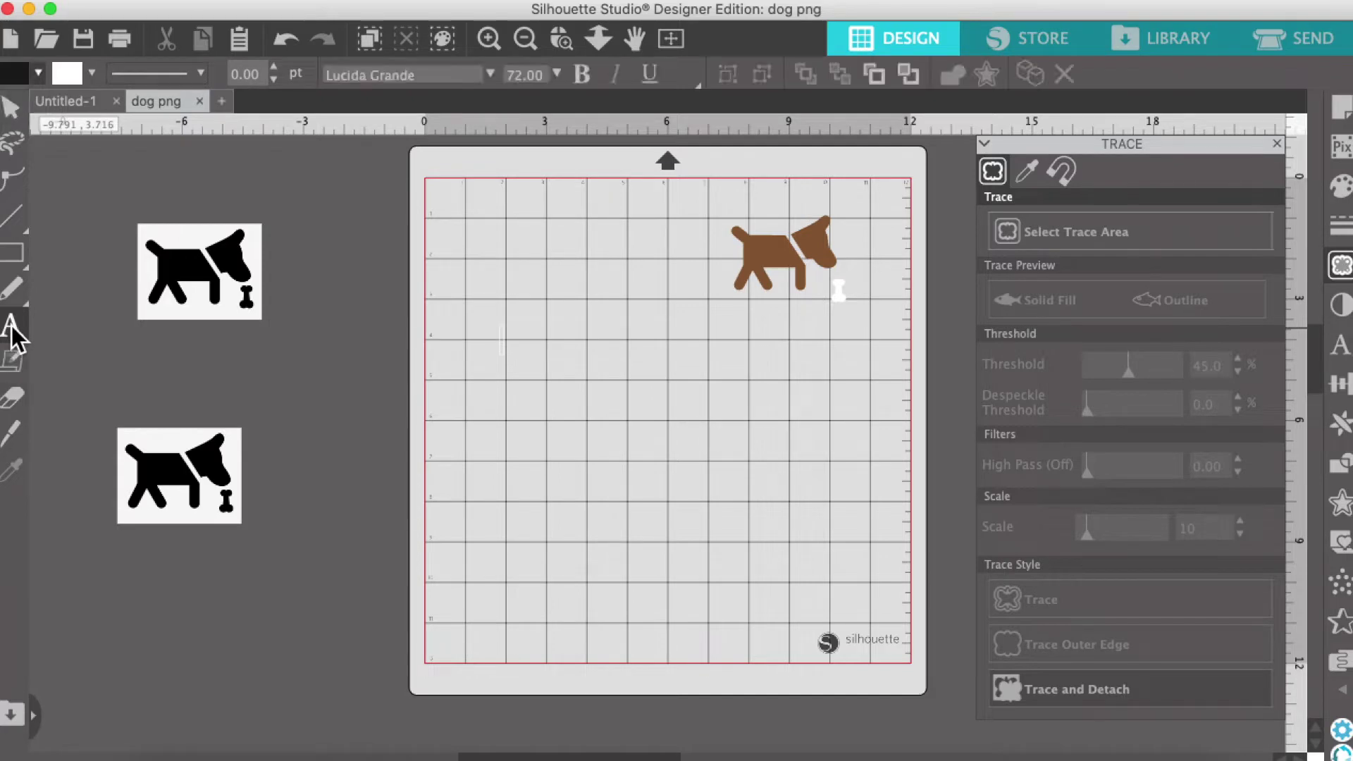
{"action": "left_click", "coordinate": [500, 361]}
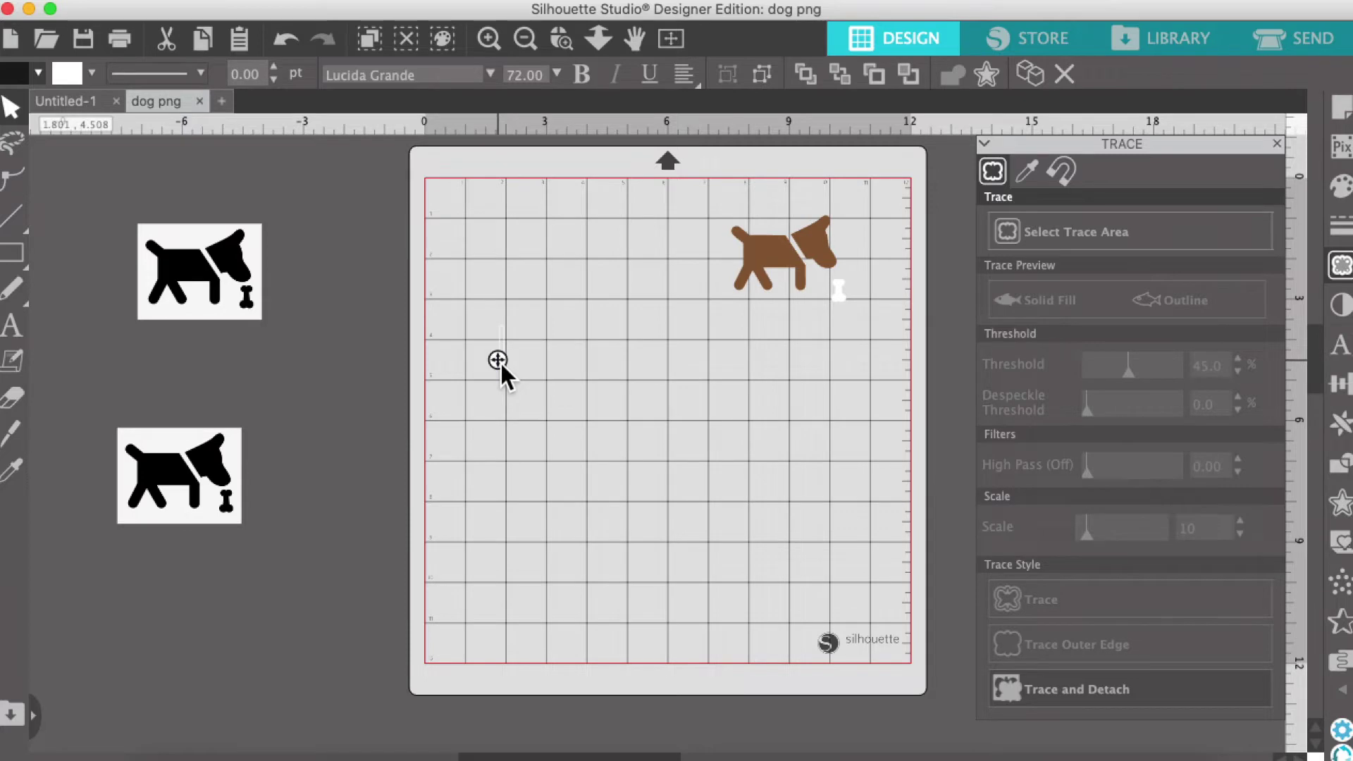
{"action": "type", "text": "I w"}
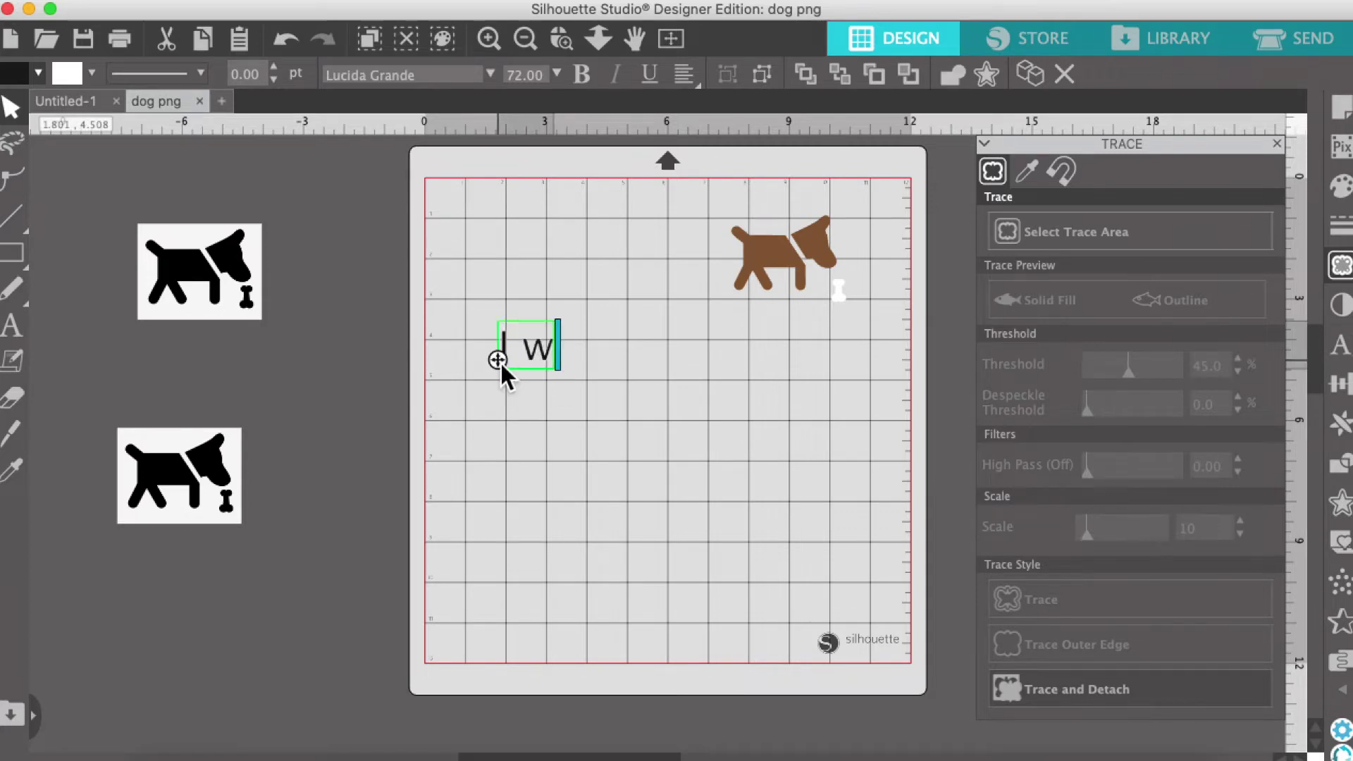
{"action": "type", "text": "ork hard"}
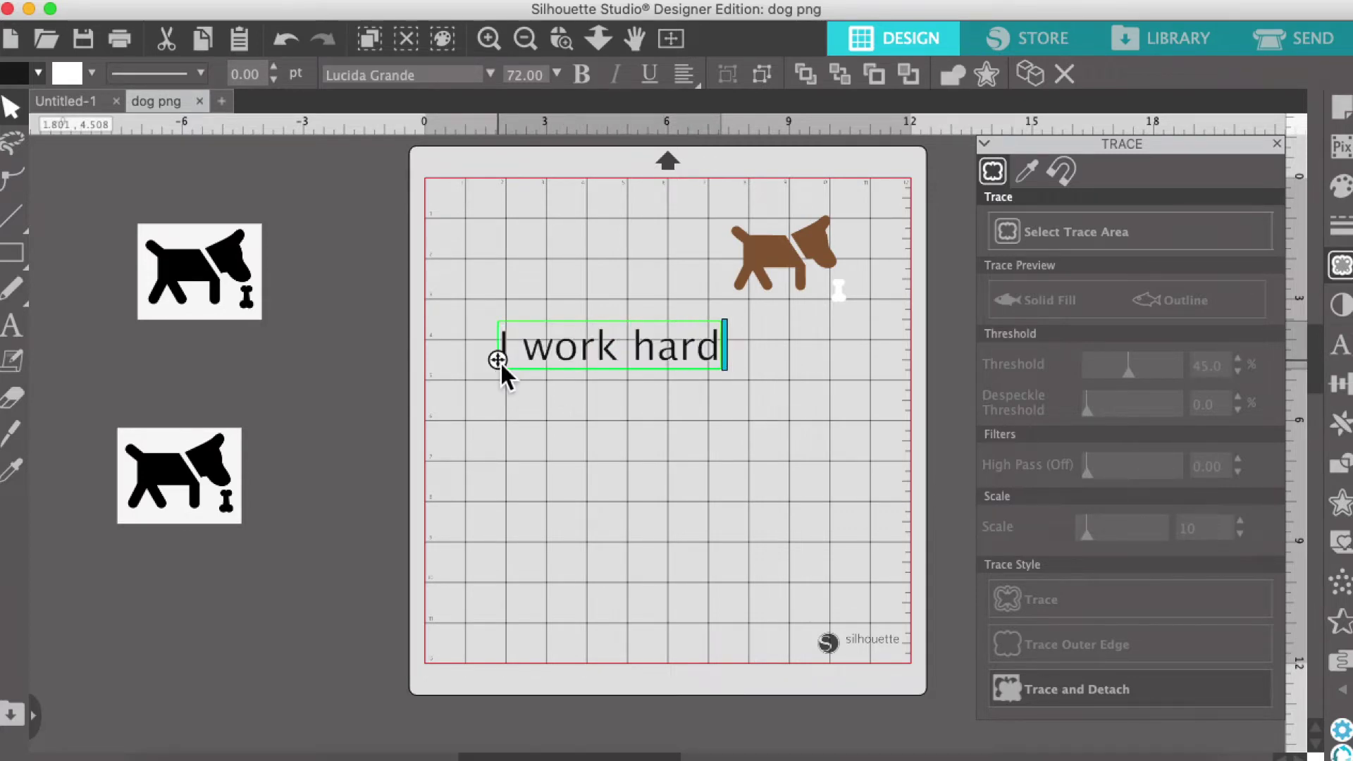
{"action": "left_click", "coordinate": [637, 350]}
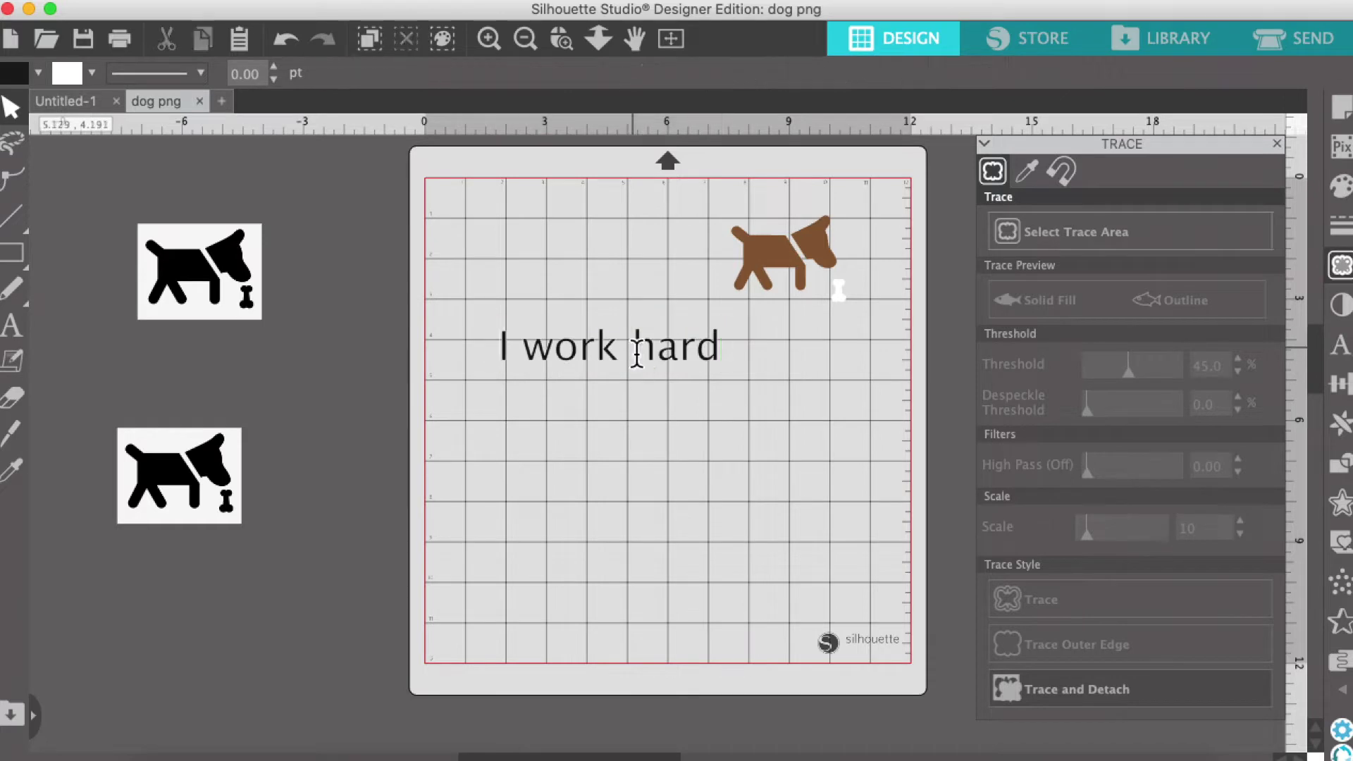
Duplicate the text line and change the copy to 'so my dog'.
{"action": "right_click", "coordinate": [582, 349]}
{"action": "left_click", "coordinate": [613, 495]}
{"action": "double_click", "coordinate": [504, 423]}
{"action": "key", "text": "super+a"}
{"action": "type", "text": "so my dog"}
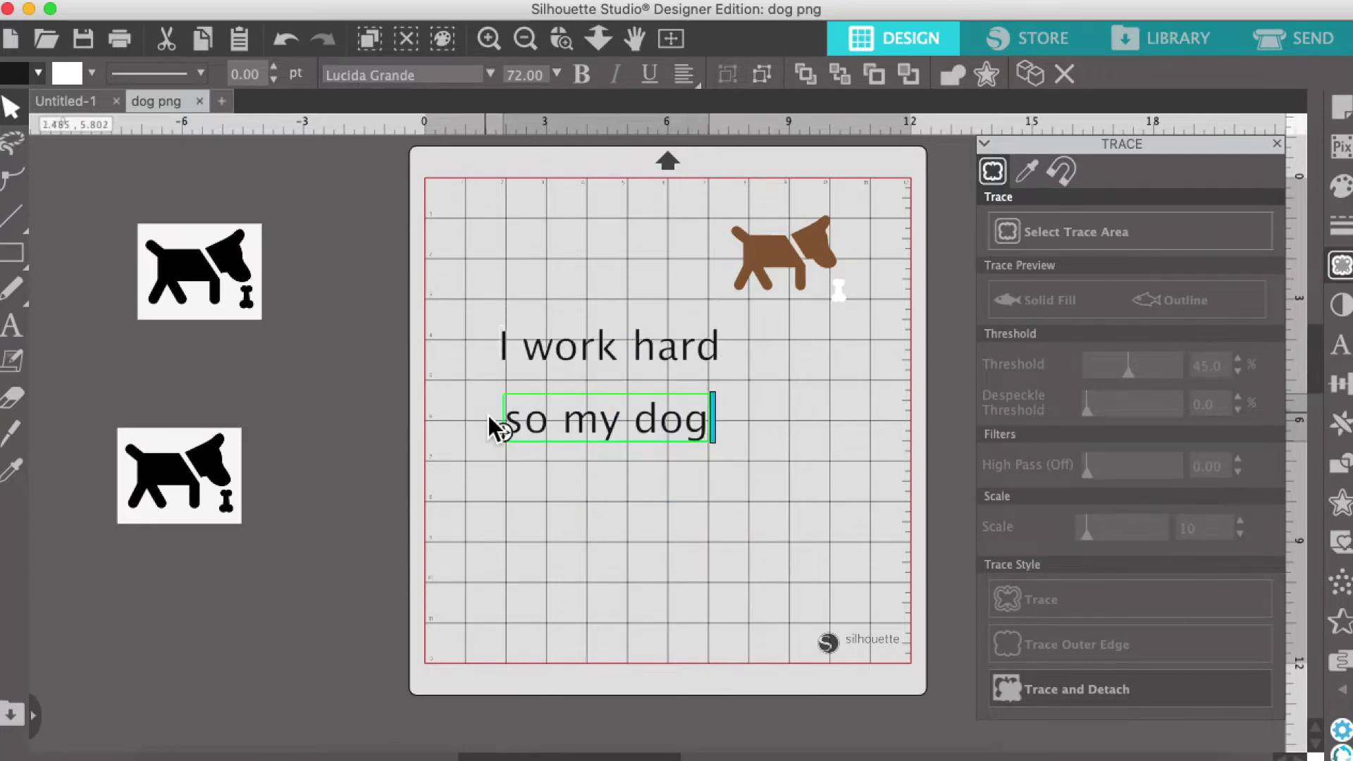
Add two more copies below, editing them to 'can live' and 'the dream.'.
{"action": "key", "text": "super+v"}
{"action": "left_click_drag", "start_coordinate": [649, 444], "coordinate": [649, 484]}
{"action": "key", "text": "super+v"}
{"action": "double_click", "coordinate": [489, 483]}
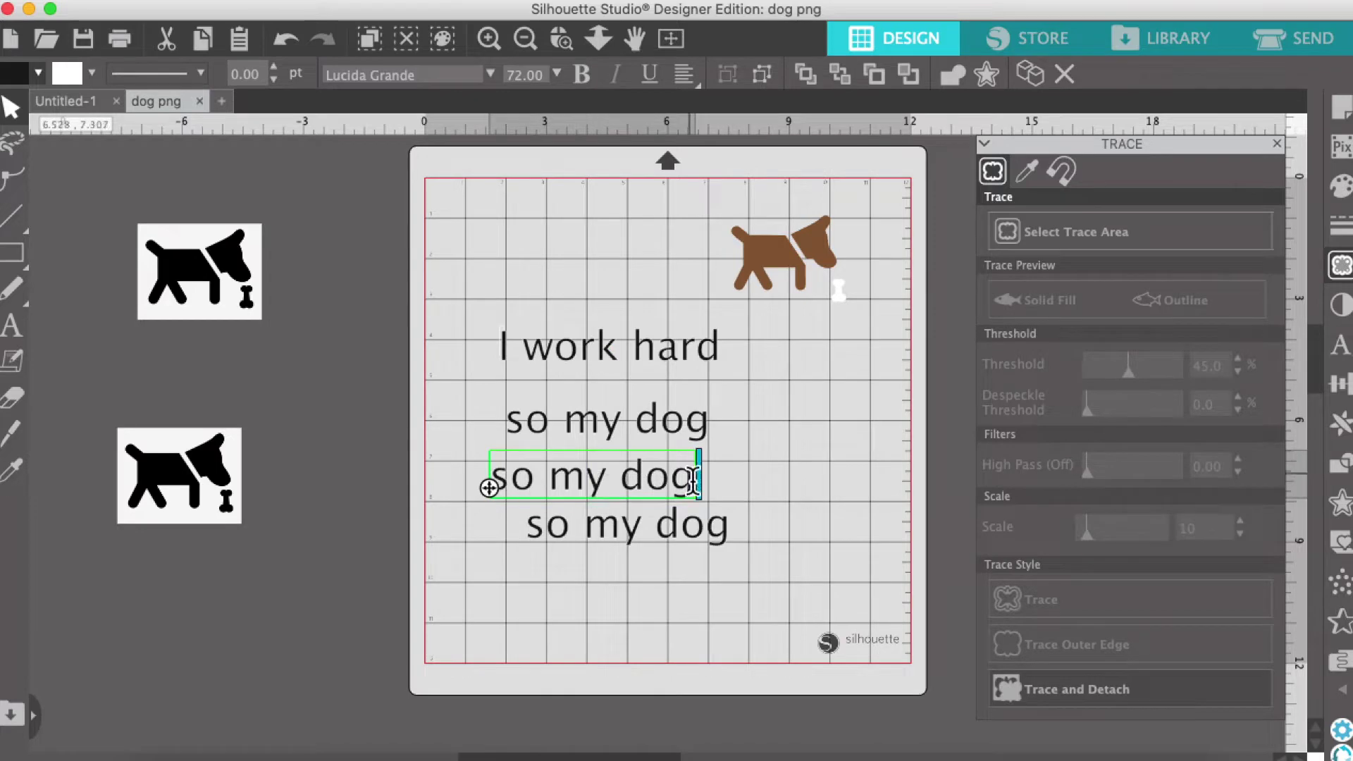
{"action": "key", "text": "super+a"}
{"action": "type", "text": "can live"}
{"action": "double_click", "coordinate": [564, 527]}
{"action": "key", "text": "super+a"}
{"action": "type", "text": "the d"}
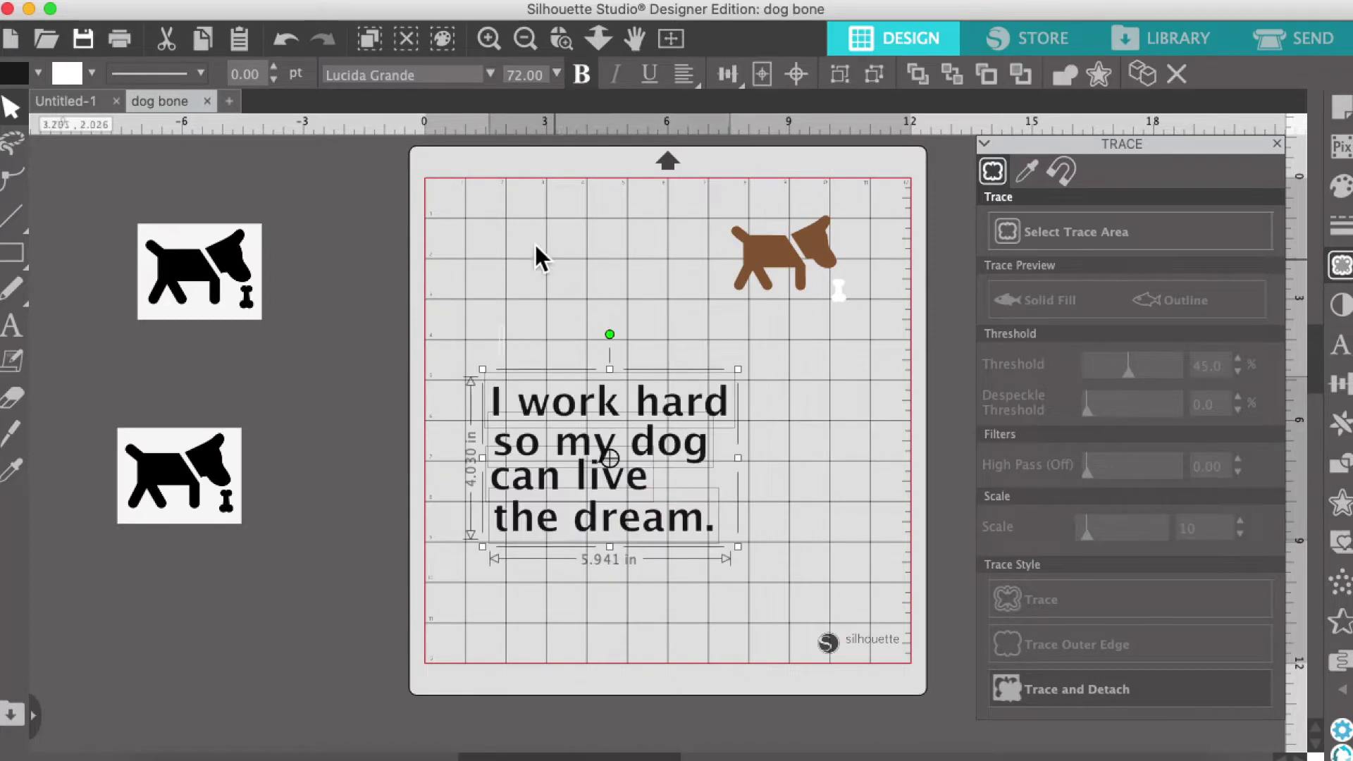
{"action": "left_click", "coordinate": [492, 77]}
Change the quote's font to Comic Sans MS after briefly trying Apple SD Gothic Neo.
{"action": "scroll", "coordinate": [391, 179], "scroll_direction": "up", "scroll_amount": 5}
{"action": "scroll", "coordinate": [391, 183], "scroll_direction": "up", "scroll_amount": 10}
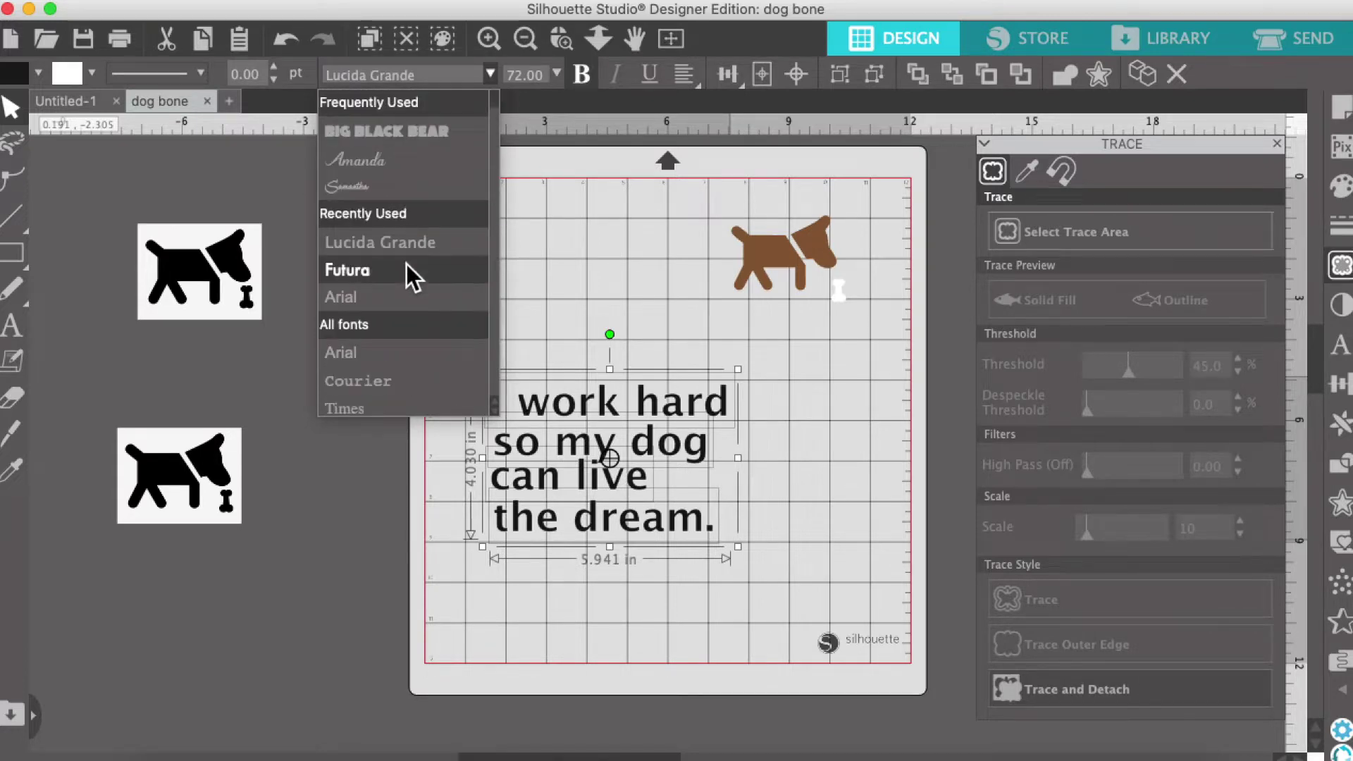
{"action": "scroll", "coordinate": [396, 345], "scroll_direction": "down", "scroll_amount": 2}
{"action": "scroll", "coordinate": [396, 345], "scroll_direction": "down", "scroll_amount": 8}
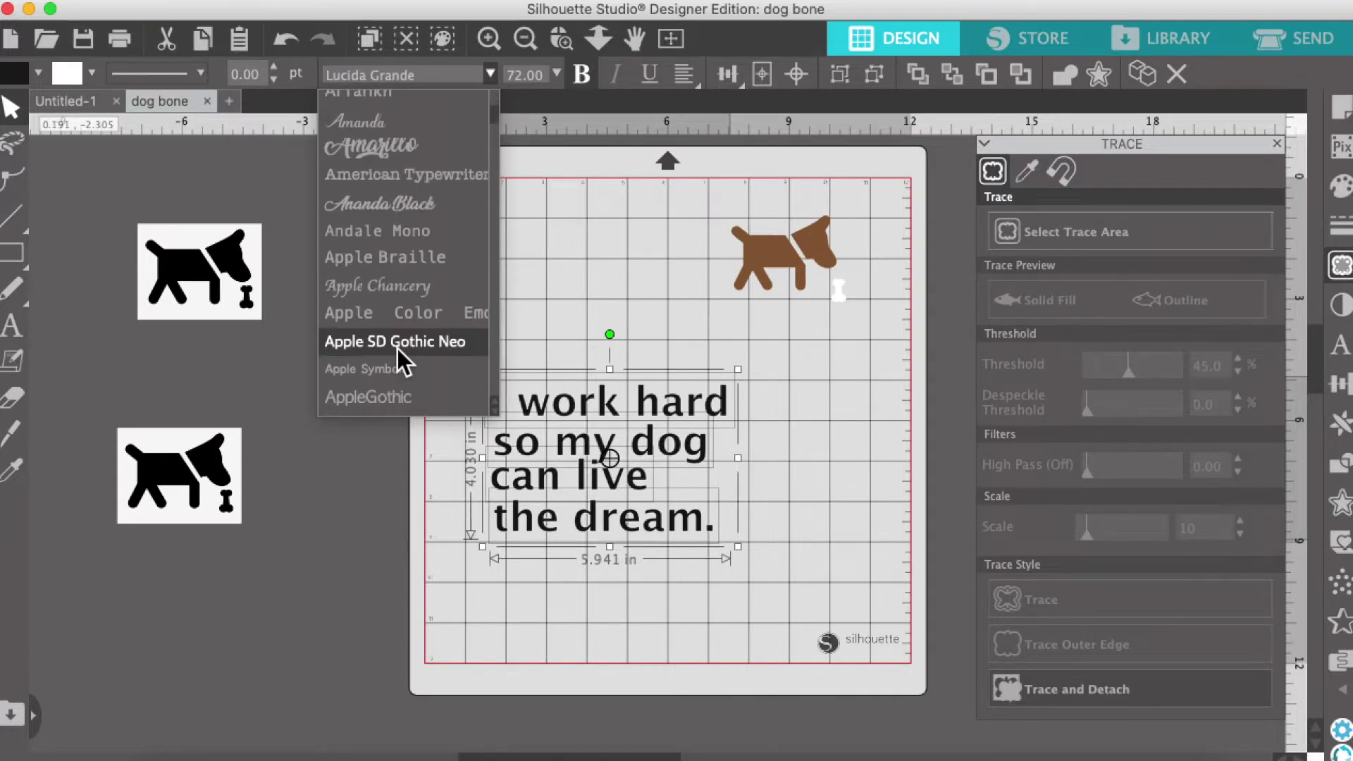
{"action": "left_click", "coordinate": [396, 348]}
{"action": "left_click", "coordinate": [413, 75]}
{"action": "scroll", "coordinate": [413, 274], "scroll_direction": "down", "scroll_amount": 12}
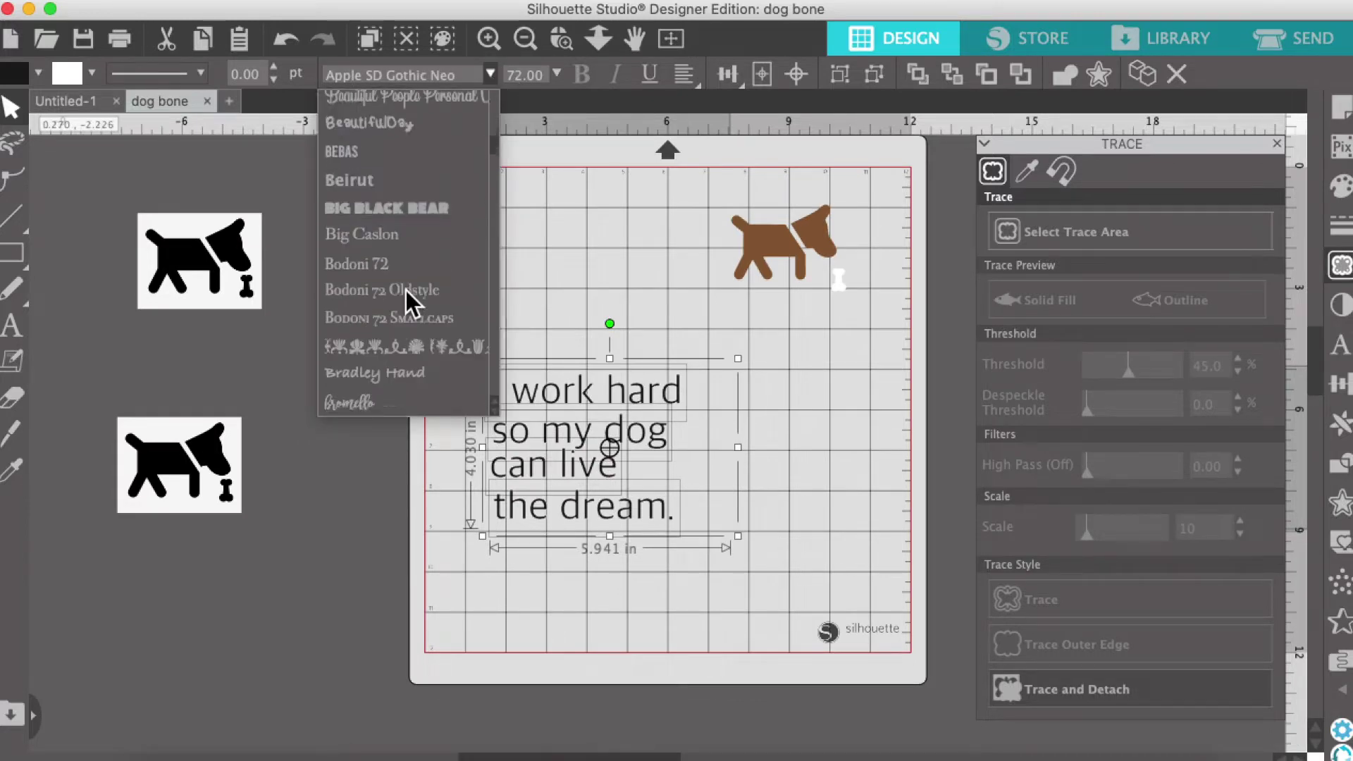
{"action": "left_click", "coordinate": [417, 243]}
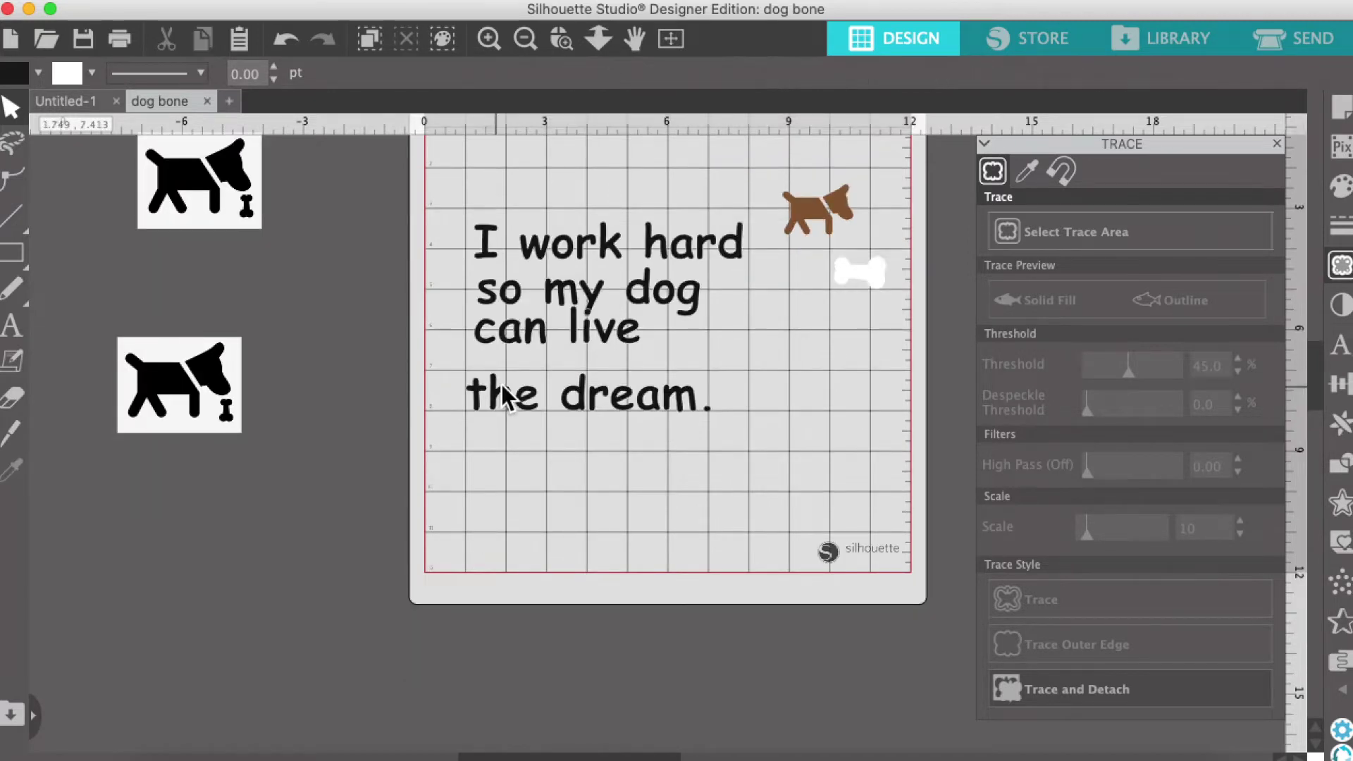
Nudge 'can live', 'so my dog' and 'I work hard' into left alignment; place the dog beside 'can live'.
{"action": "left_click_drag", "start_coordinate": [537, 338], "coordinate": [519, 341]}
{"action": "key", "text": "Escape"}
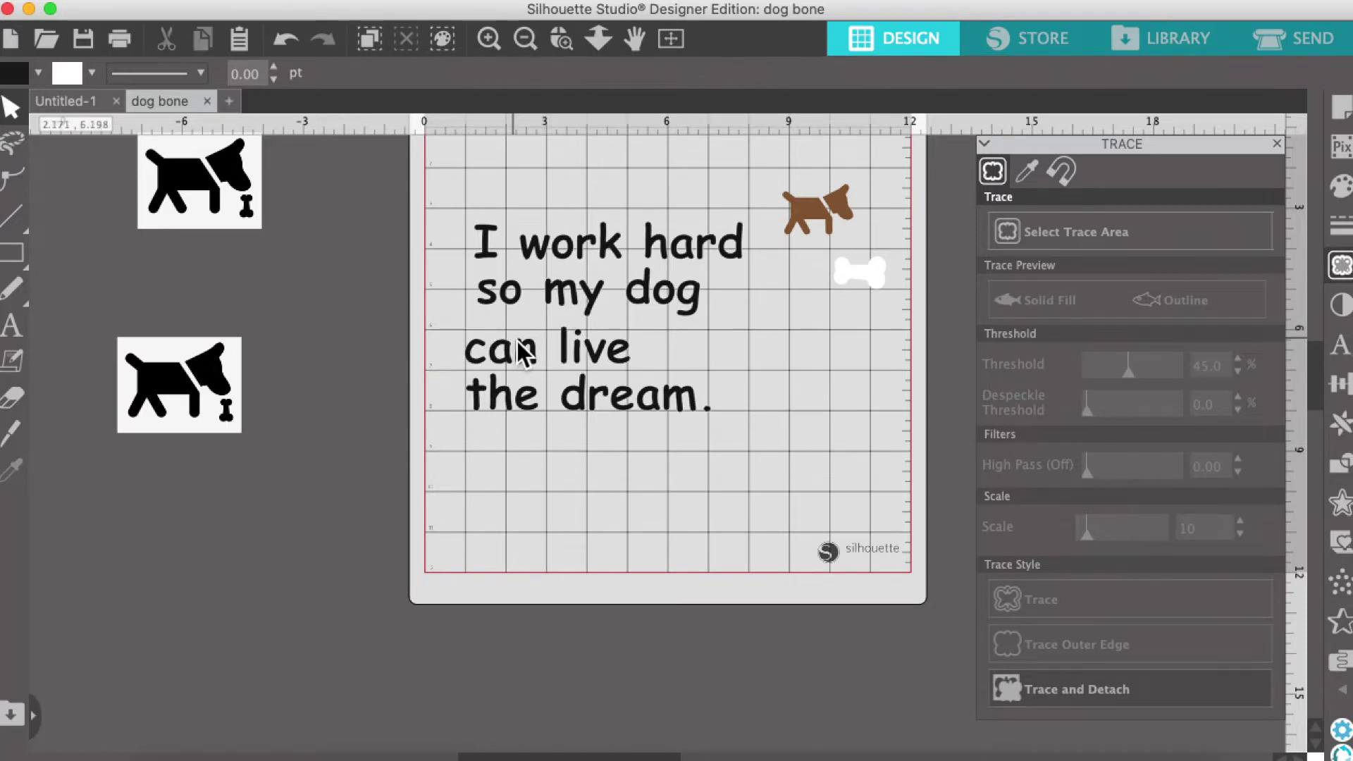
{"action": "left_click_drag", "start_coordinate": [525, 299], "coordinate": [510, 300]}
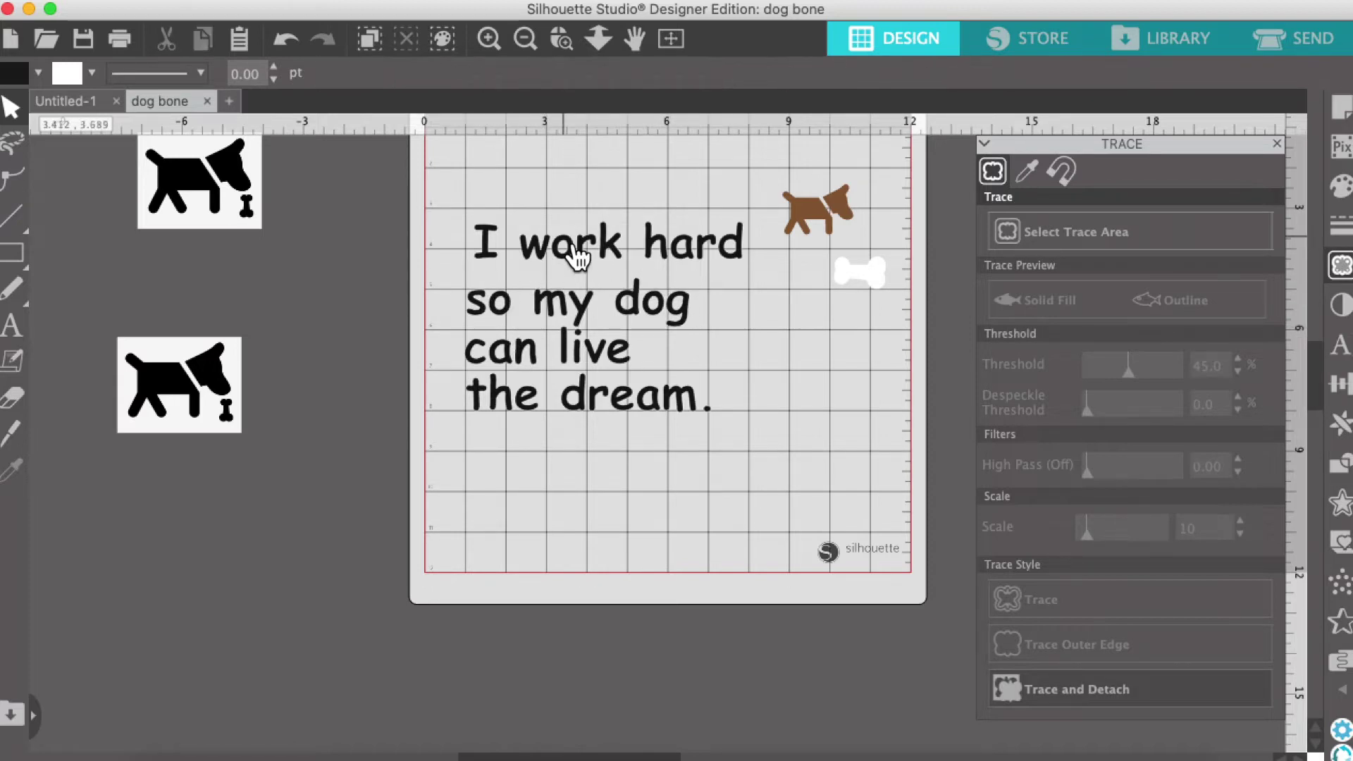
{"action": "left_click_drag", "start_coordinate": [569, 236], "coordinate": [564, 245]}
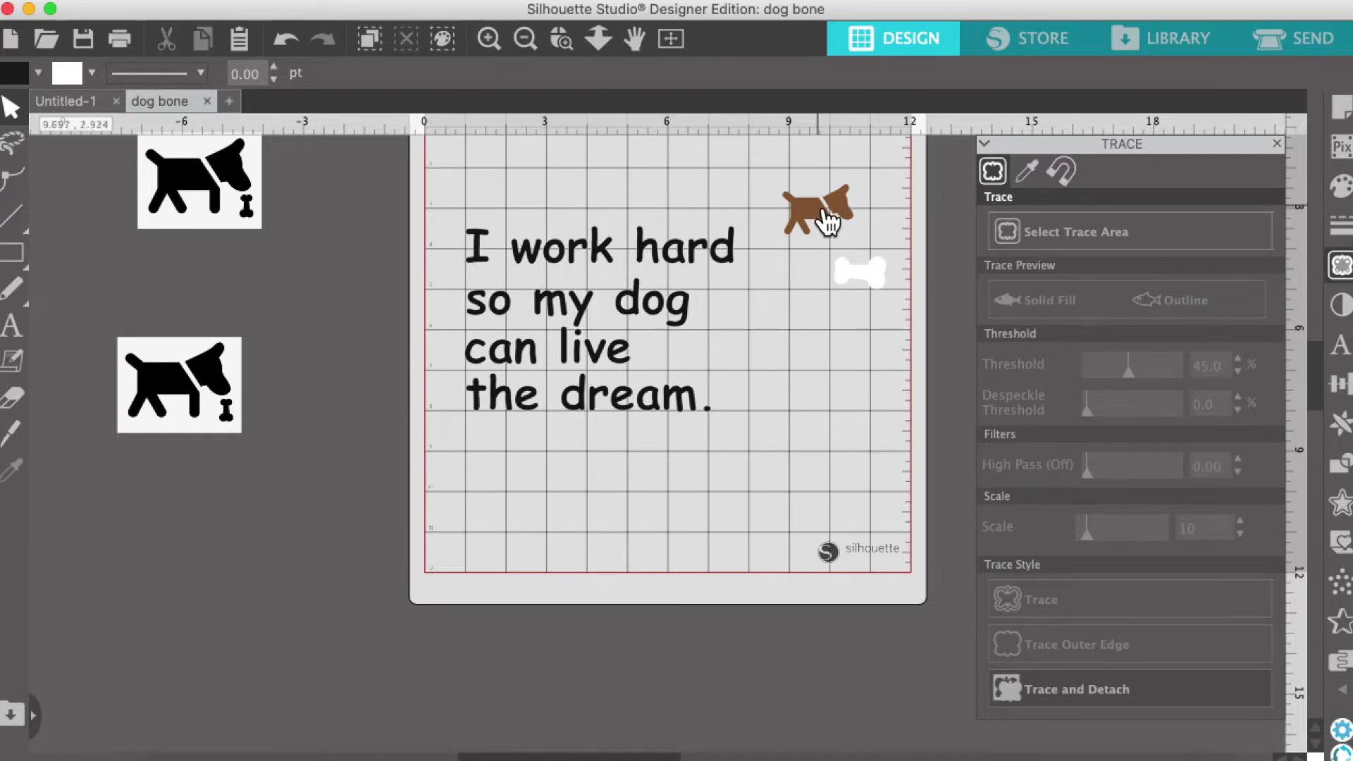
{"action": "left_click_drag", "start_coordinate": [828, 224], "coordinate": [676, 341]}
{"action": "key", "text": "Escape"}
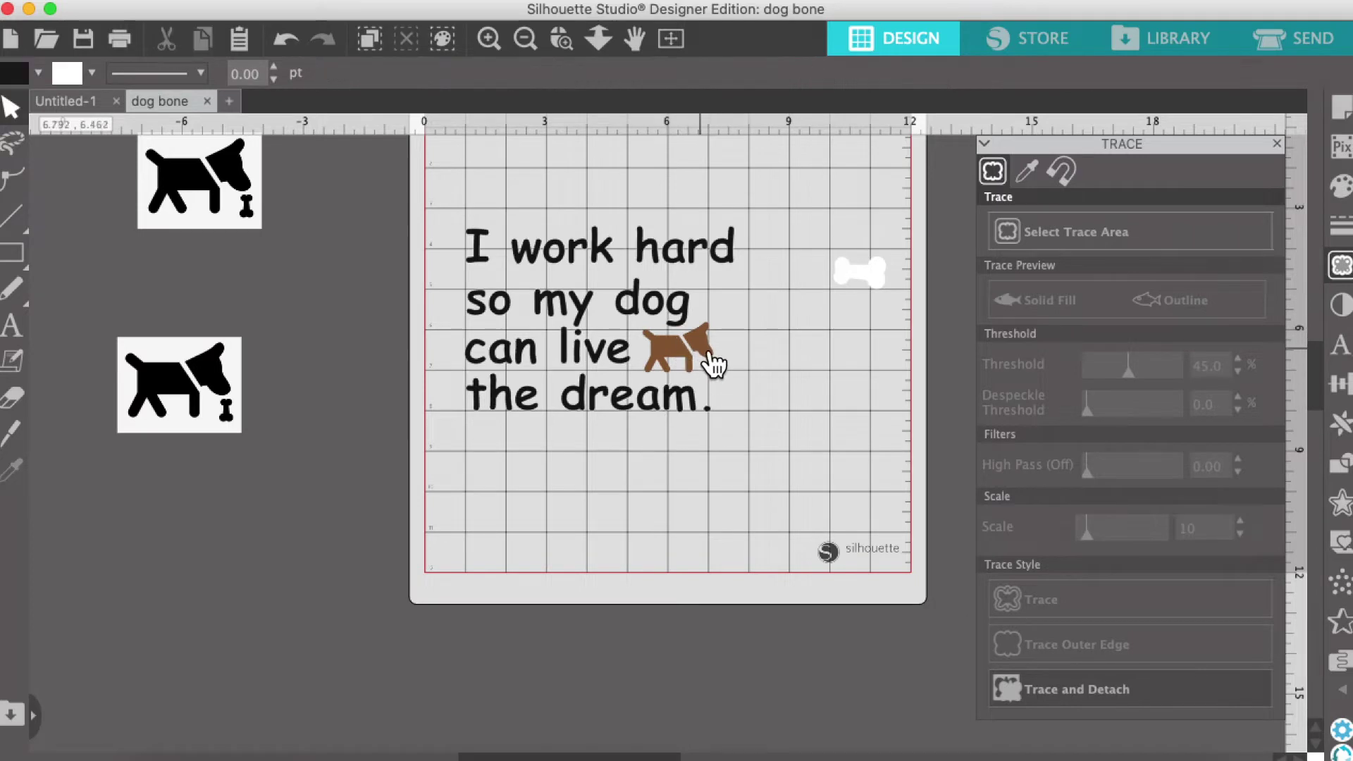
Enlarge the brown dog slightly and try the white bone just after 'dream.'.
{"action": "left_click", "coordinate": [703, 347]}
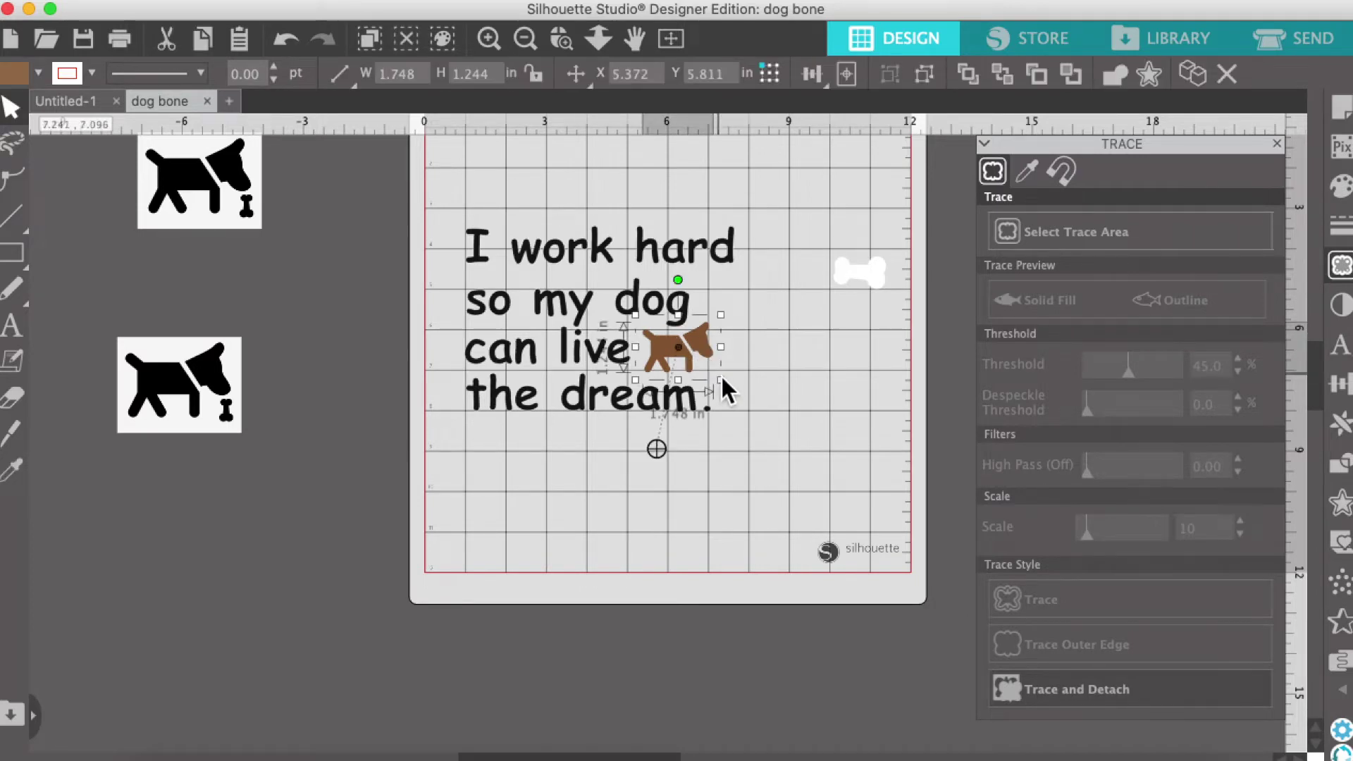
{"action": "left_click_drag", "start_coordinate": [726, 387], "coordinate": [728, 386]}
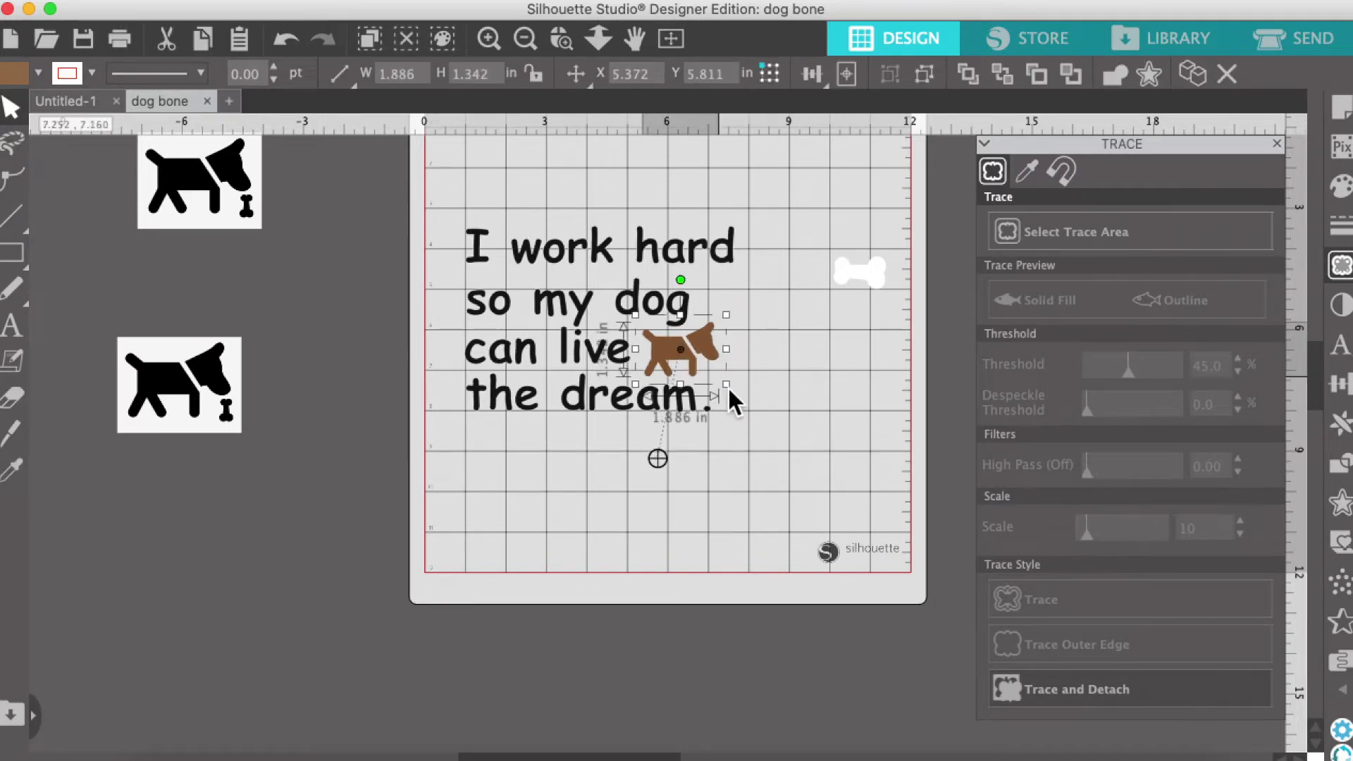
{"action": "left_click", "coordinate": [718, 412]}
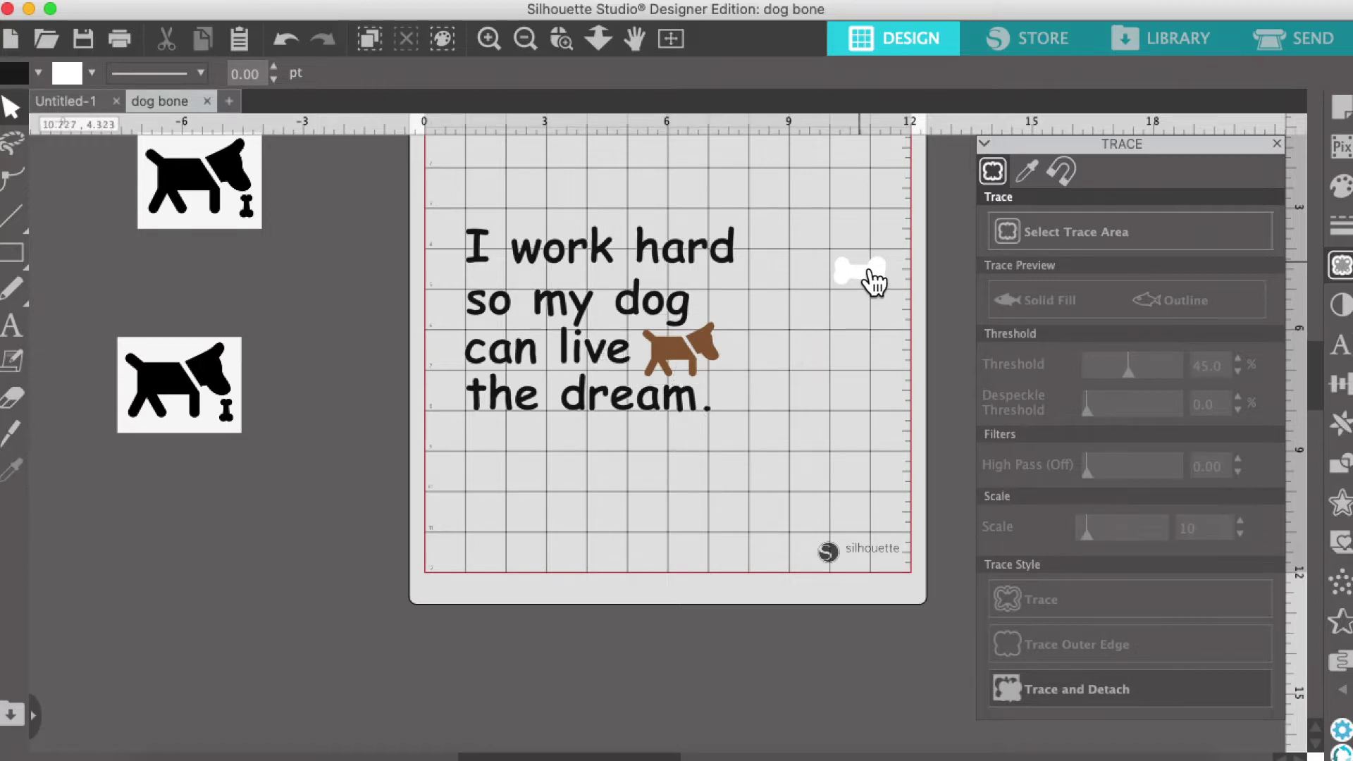
{"action": "left_click_drag", "start_coordinate": [868, 282], "coordinate": [735, 378]}
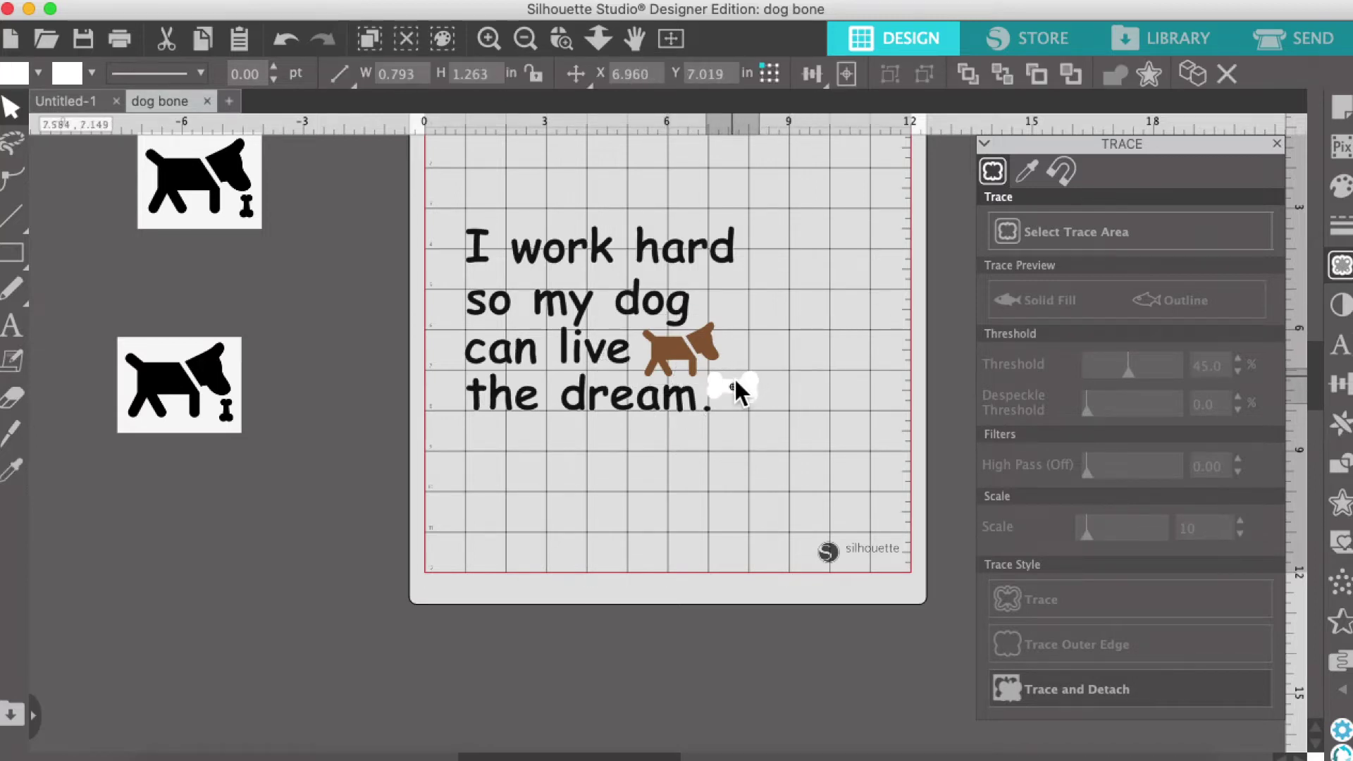
{"action": "left_click", "coordinate": [765, 405]}
Move the dog back to the mat's top right with the bone just below it.
{"action": "left_click", "coordinate": [754, 402]}
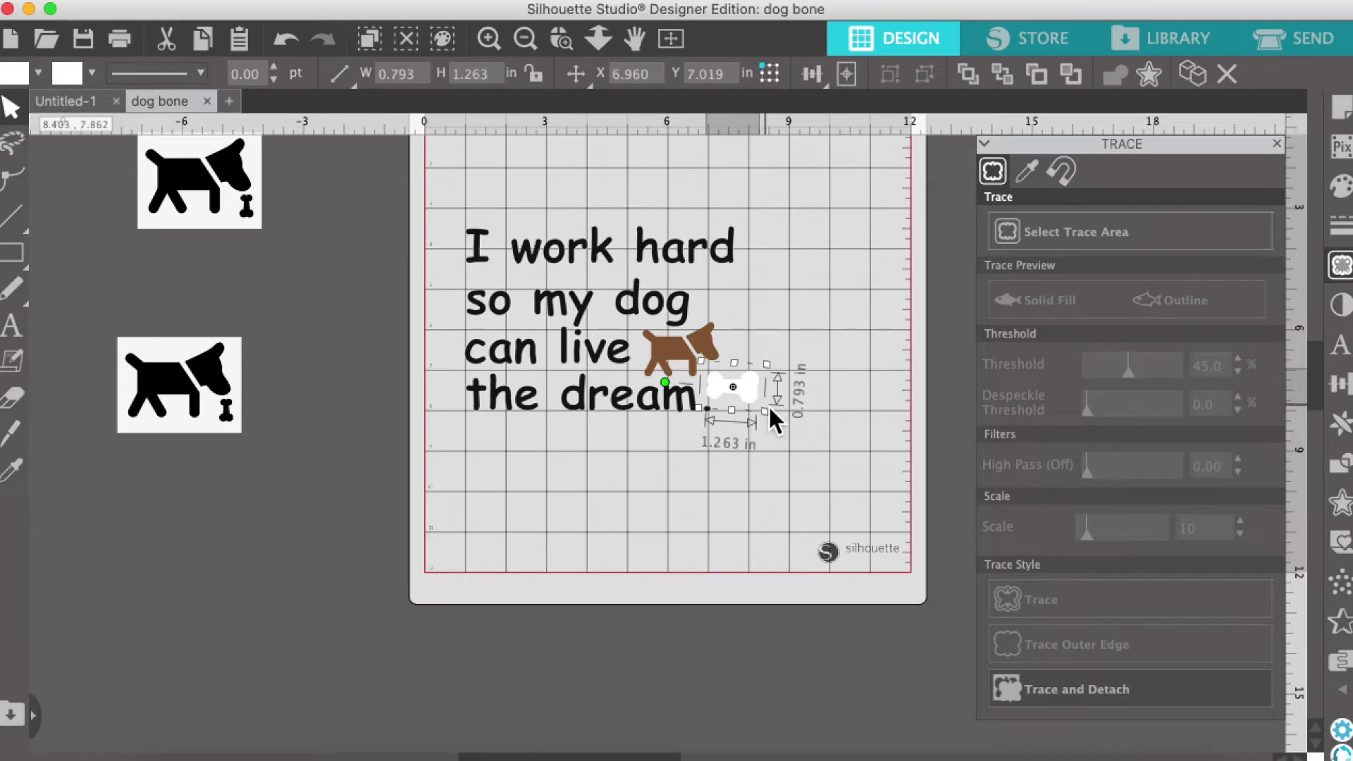
{"action": "left_click", "coordinate": [668, 377]}
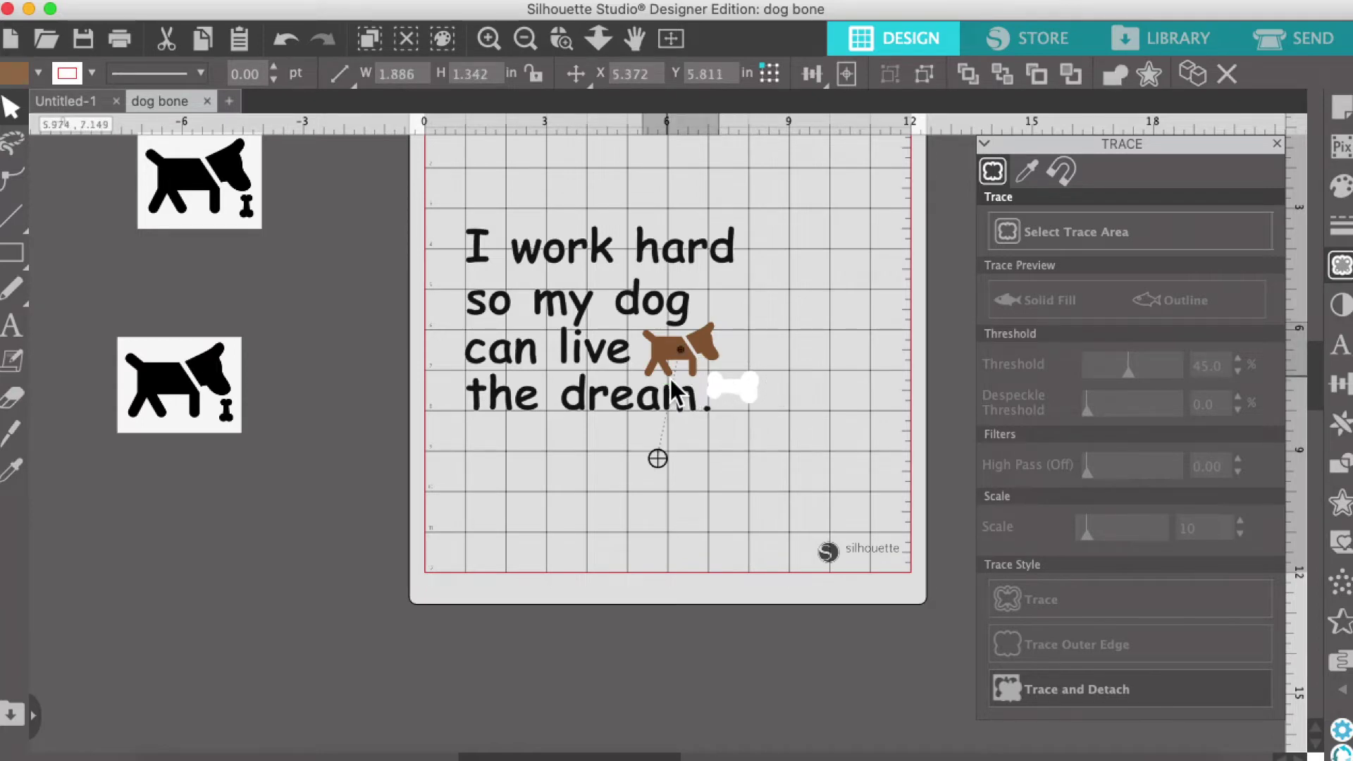
{"action": "left_click", "coordinate": [605, 489]}
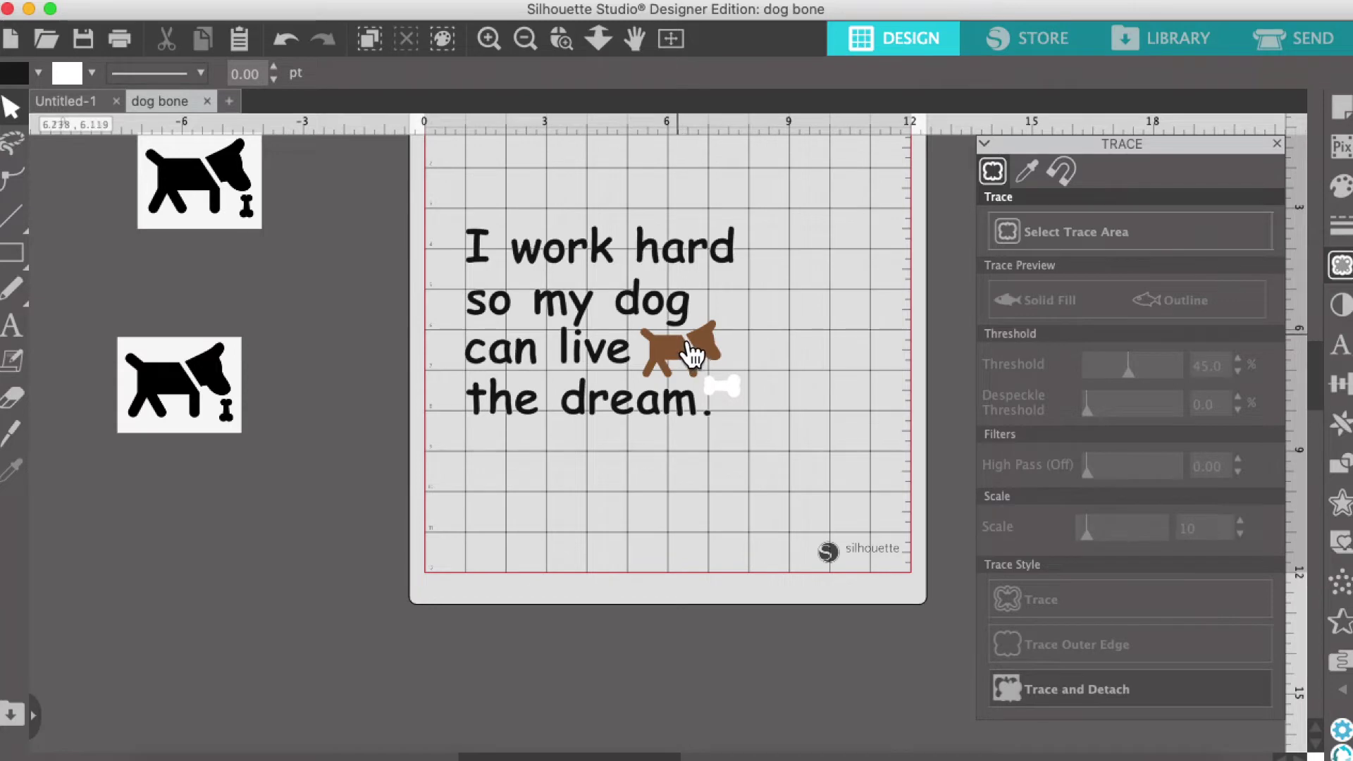
{"action": "left_click_drag", "start_coordinate": [698, 363], "coordinate": [837, 215]}
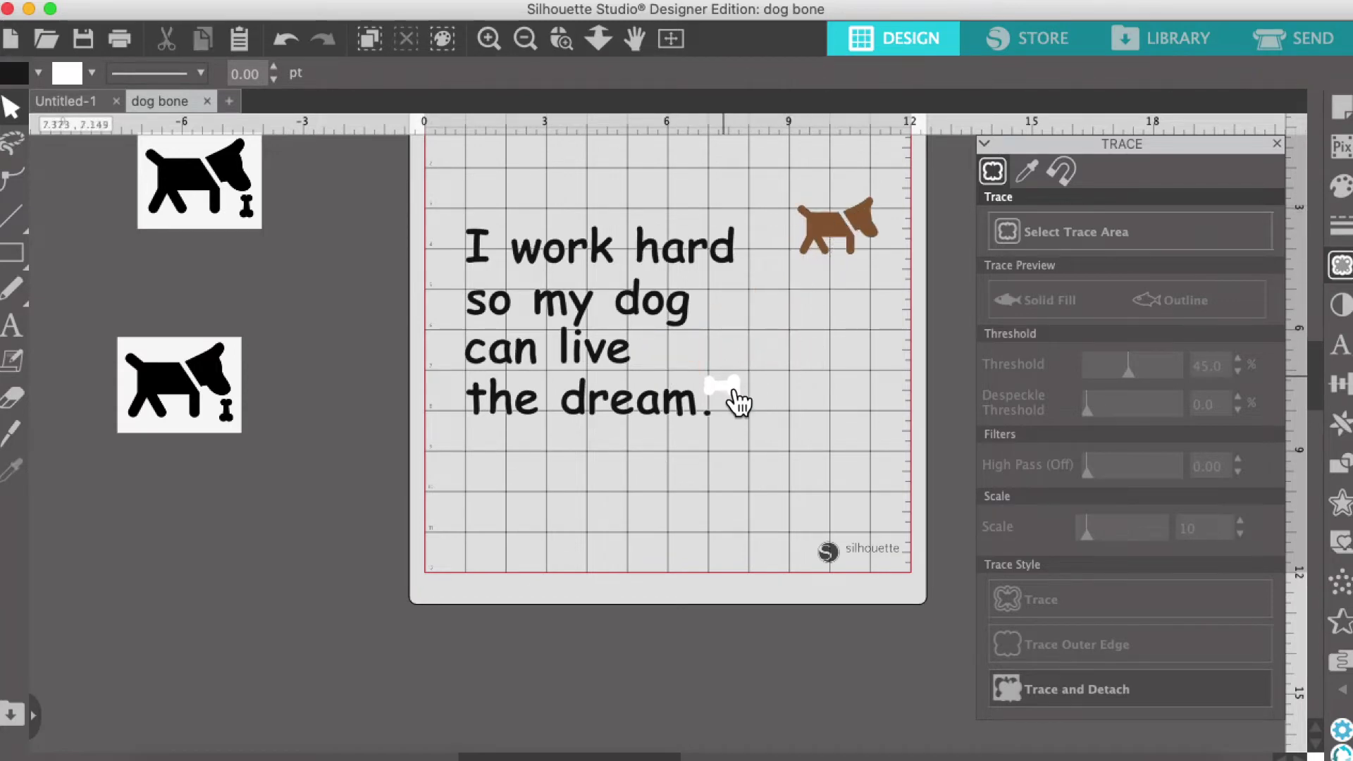
{"action": "left_click_drag", "start_coordinate": [733, 392], "coordinate": [873, 282]}
{"action": "left_click", "coordinate": [492, 218]}
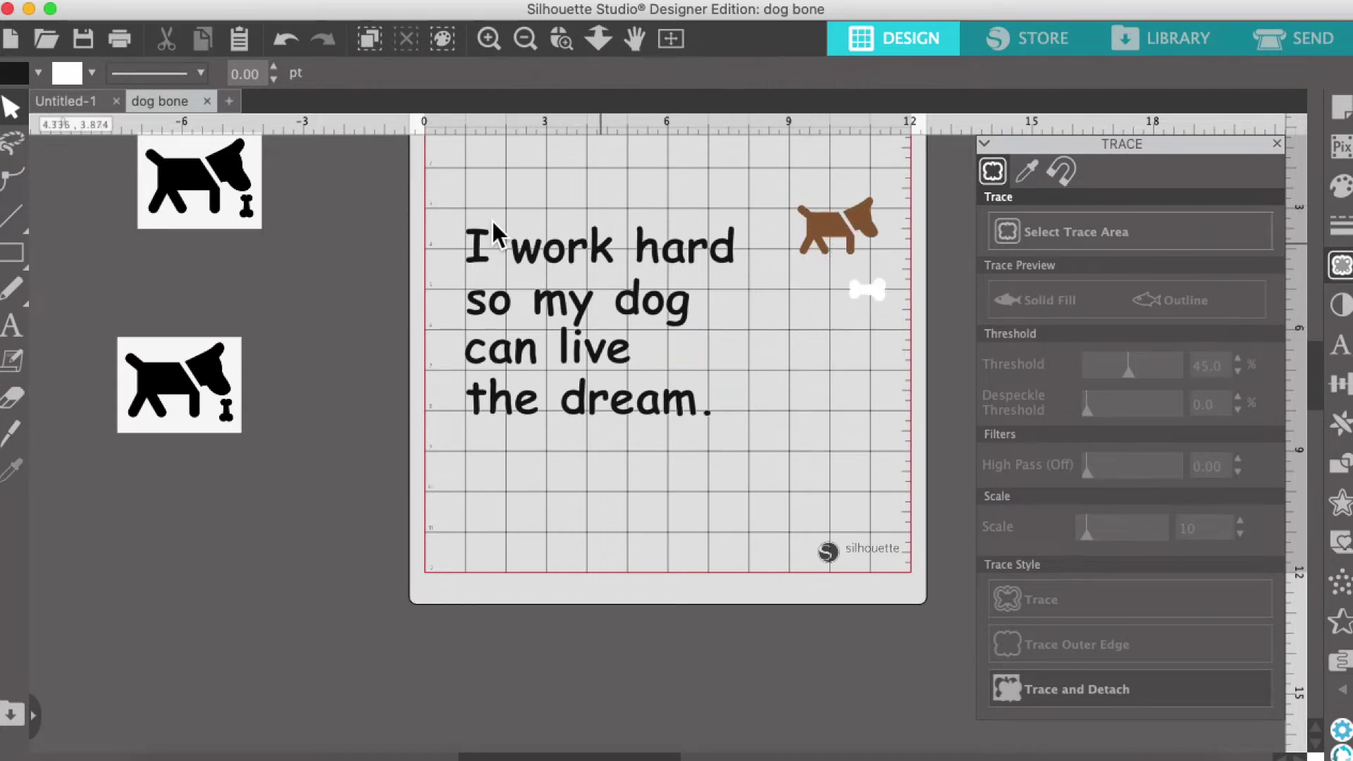
Group the four lines of the quote into a single piece.
{"action": "left_click_drag", "start_coordinate": [463, 203], "coordinate": [743, 436]}
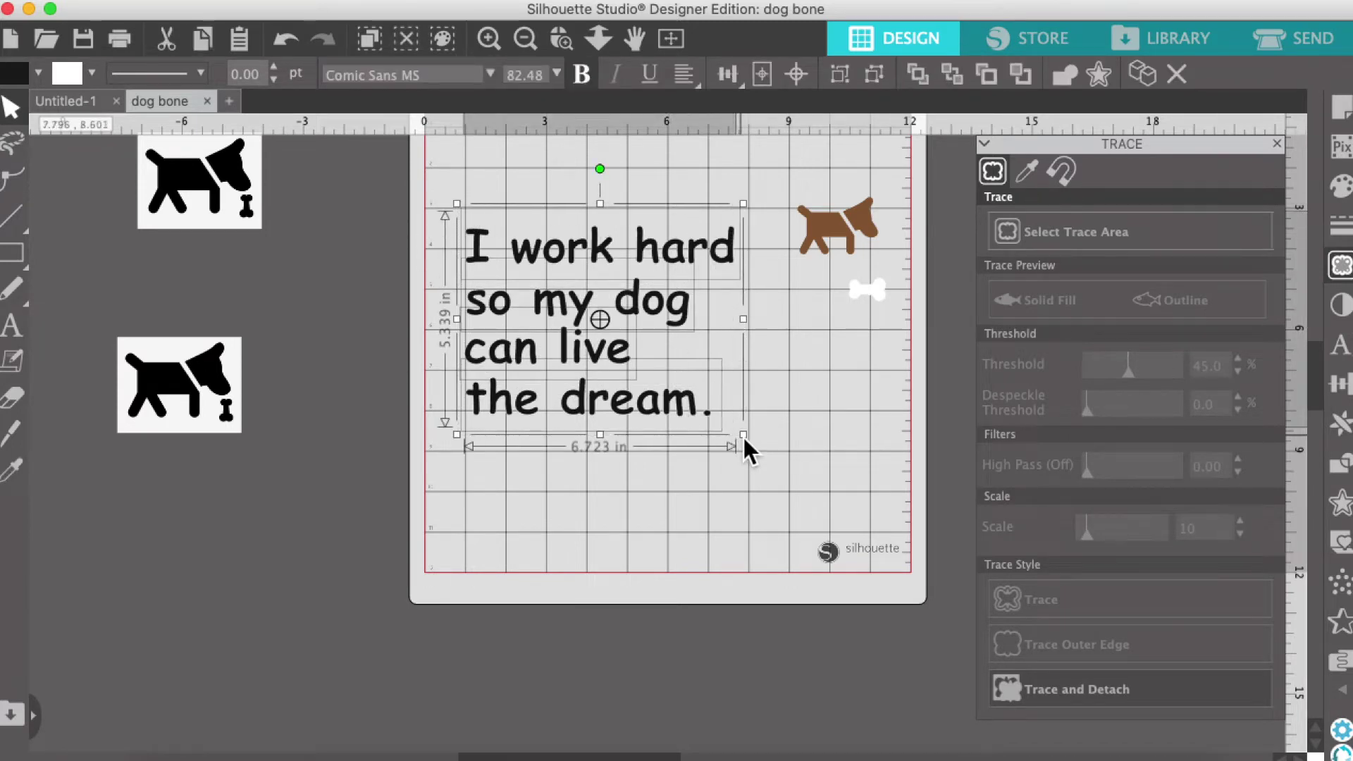
{"action": "right_click", "coordinate": [581, 315]}
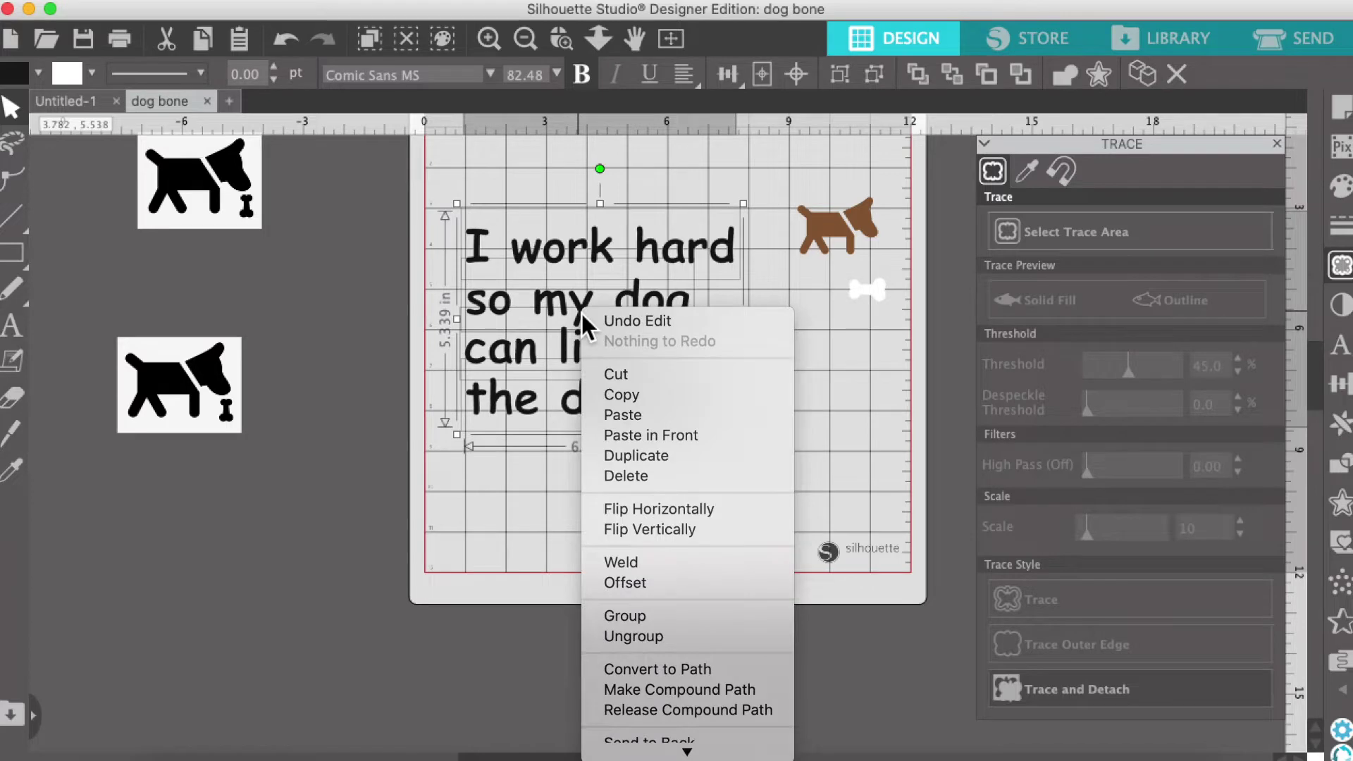
{"action": "left_click", "coordinate": [623, 615]}
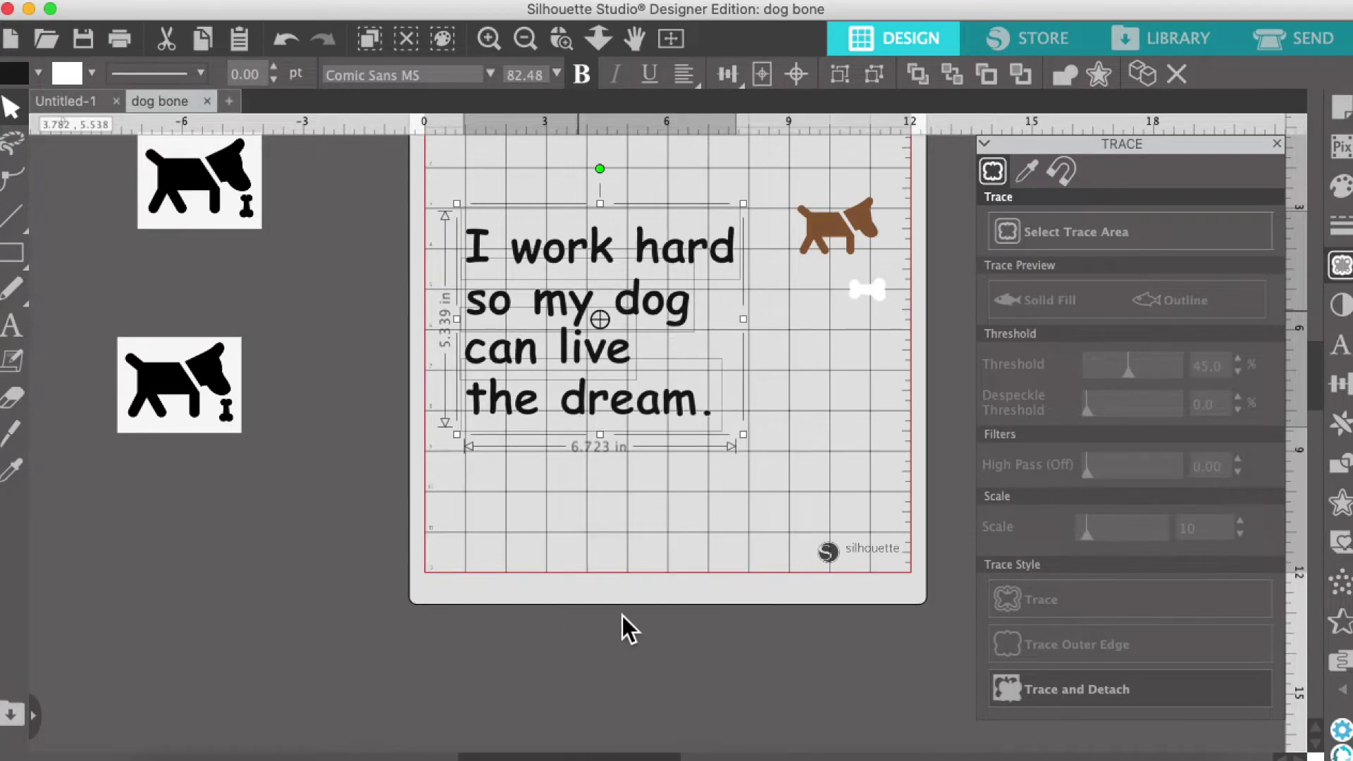
{"action": "left_click", "coordinate": [609, 499]}
Move the grouped quote up to check it moves as one, then open the Send screen.
{"action": "left_click_drag", "start_coordinate": [594, 299], "coordinate": [594, 268]}
{"action": "left_click", "coordinate": [594, 268]}
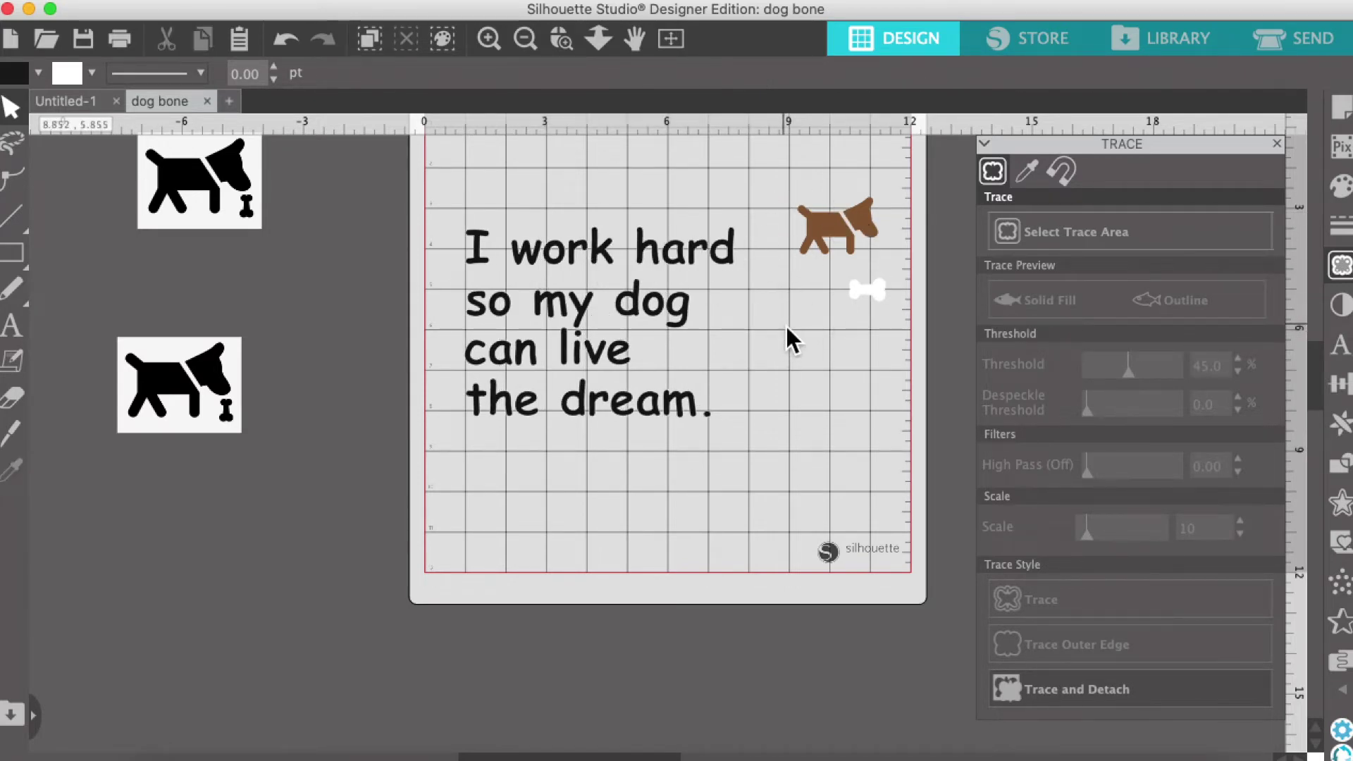
{"action": "scroll", "coordinate": [758, 366], "scroll_direction": "up", "scroll_amount": 3}
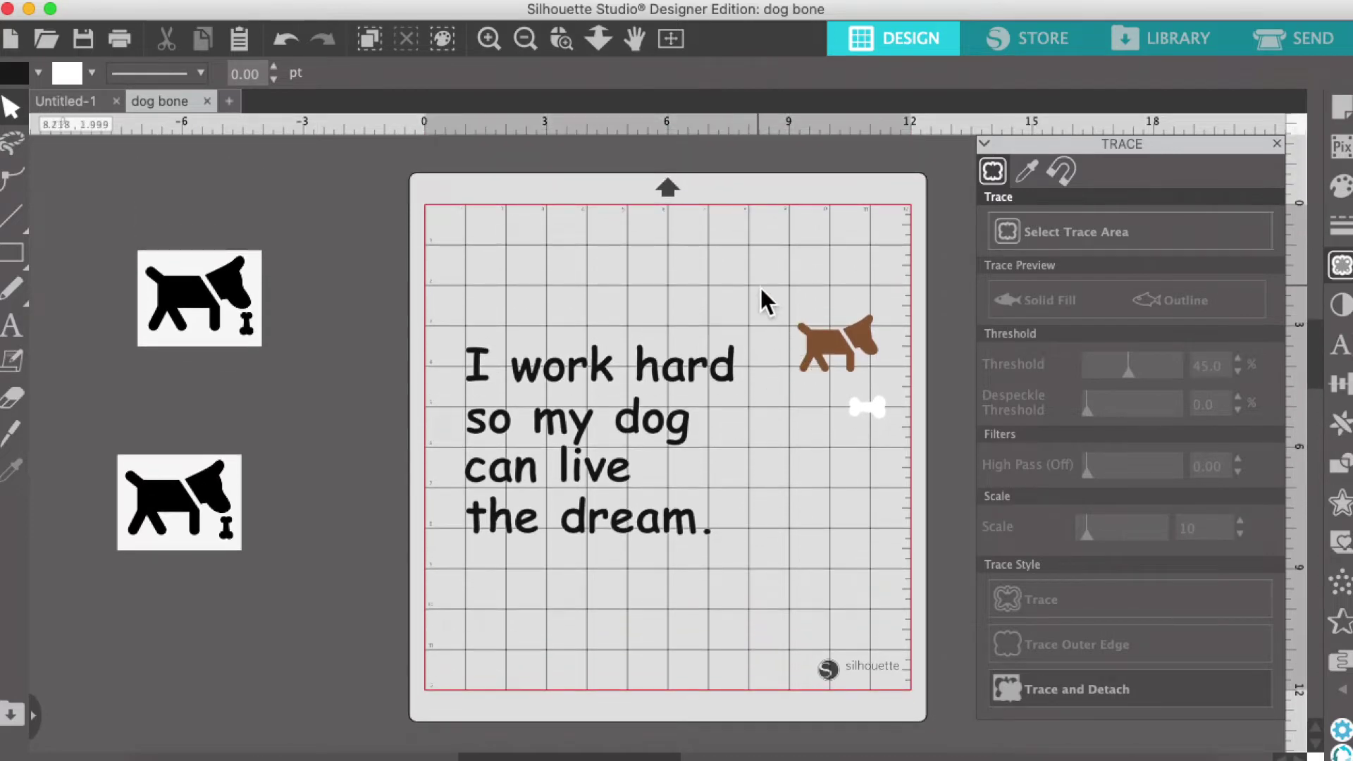
{"action": "left_click", "coordinate": [1293, 35]}
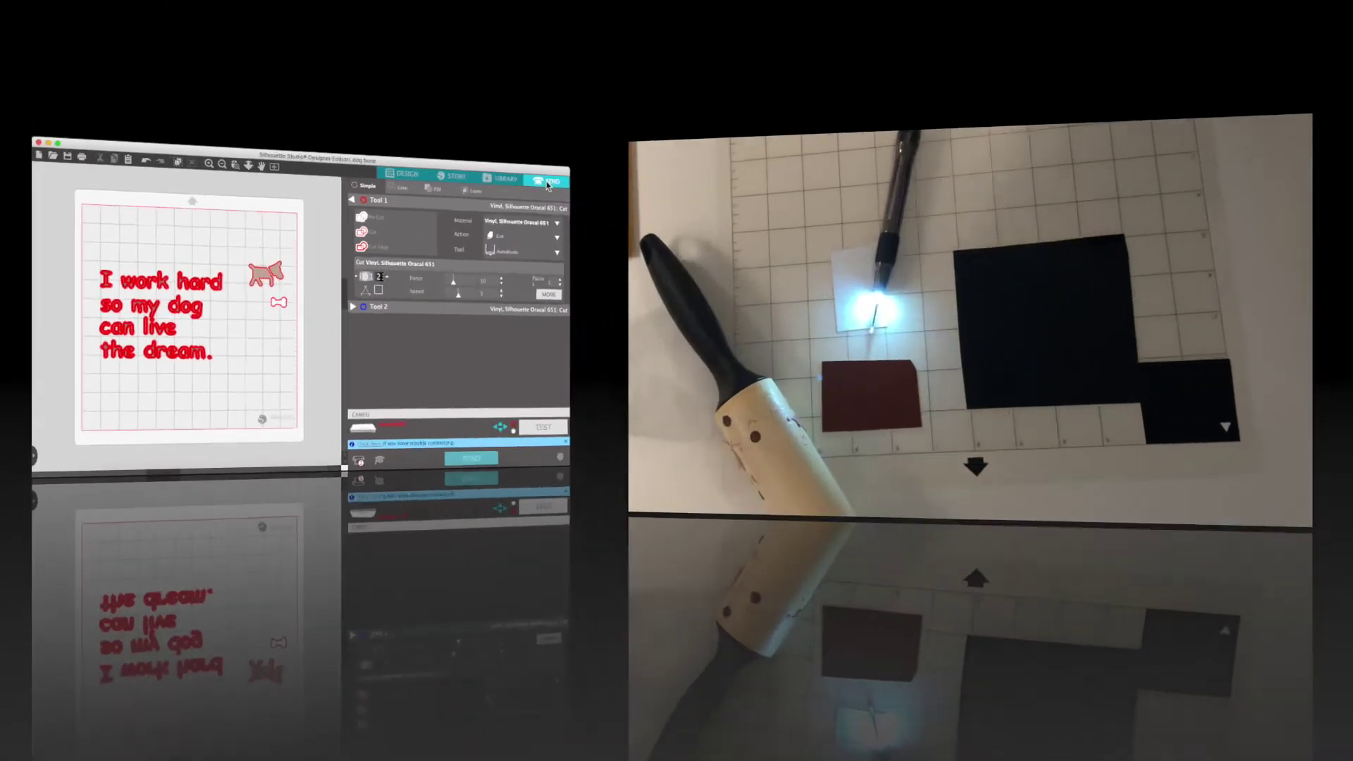
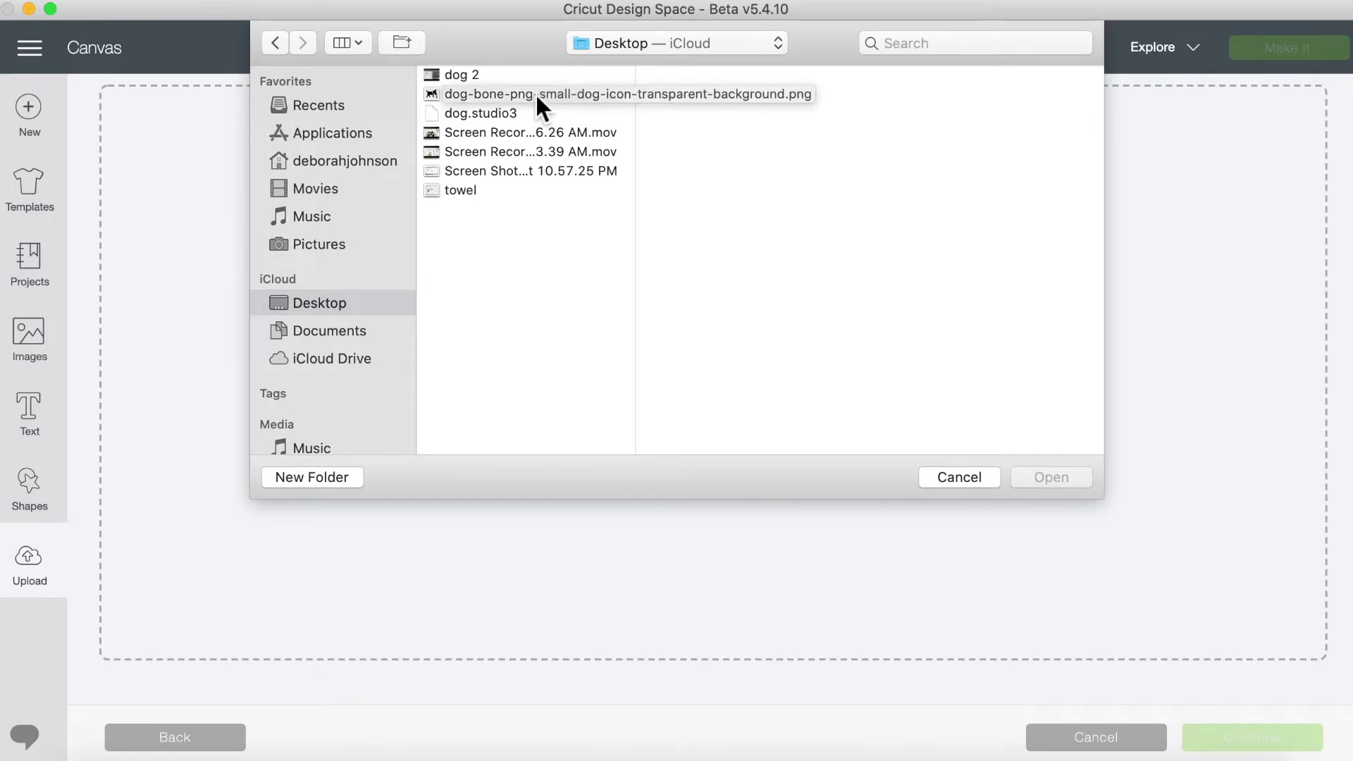
Upload the dog-bone PNG as a complex image and erase its white background.
{"action": "left_click", "coordinate": [536, 97]}
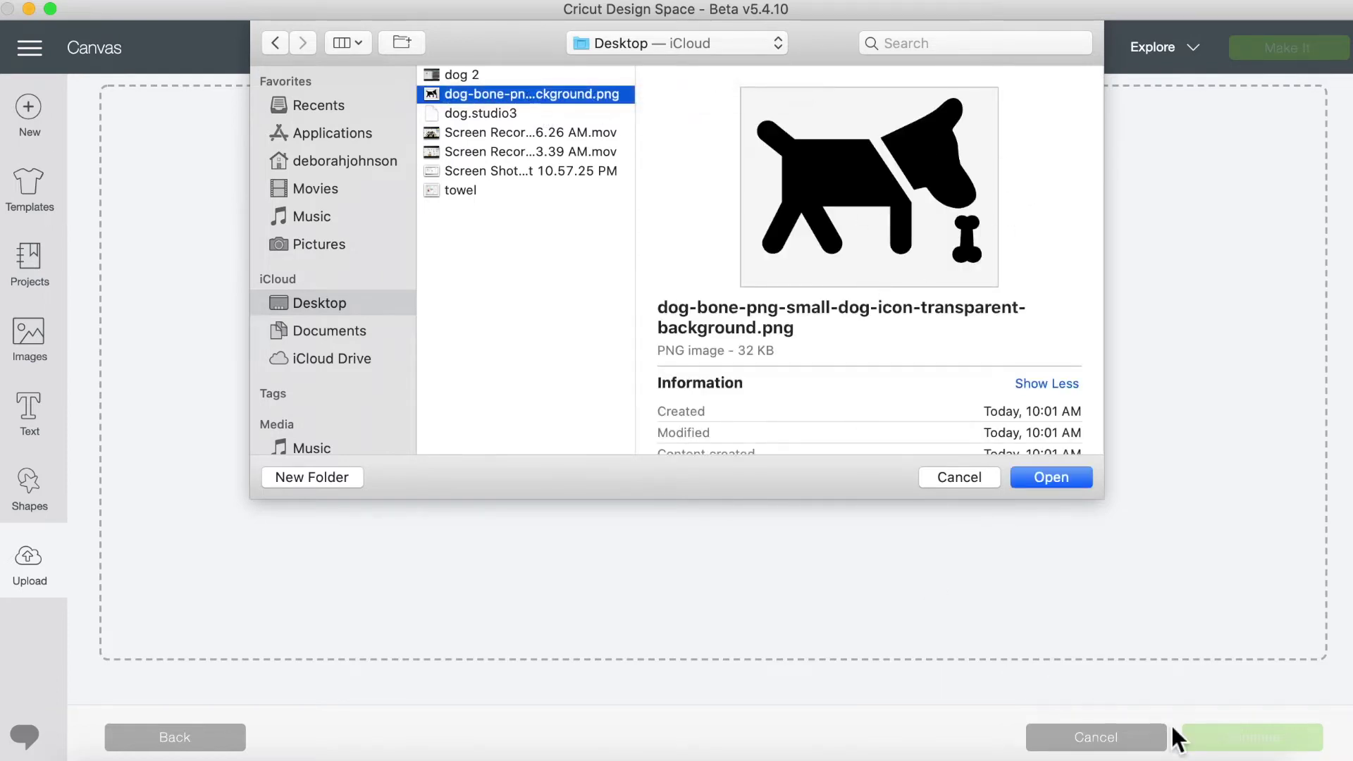
{"action": "left_click", "coordinate": [1051, 477]}
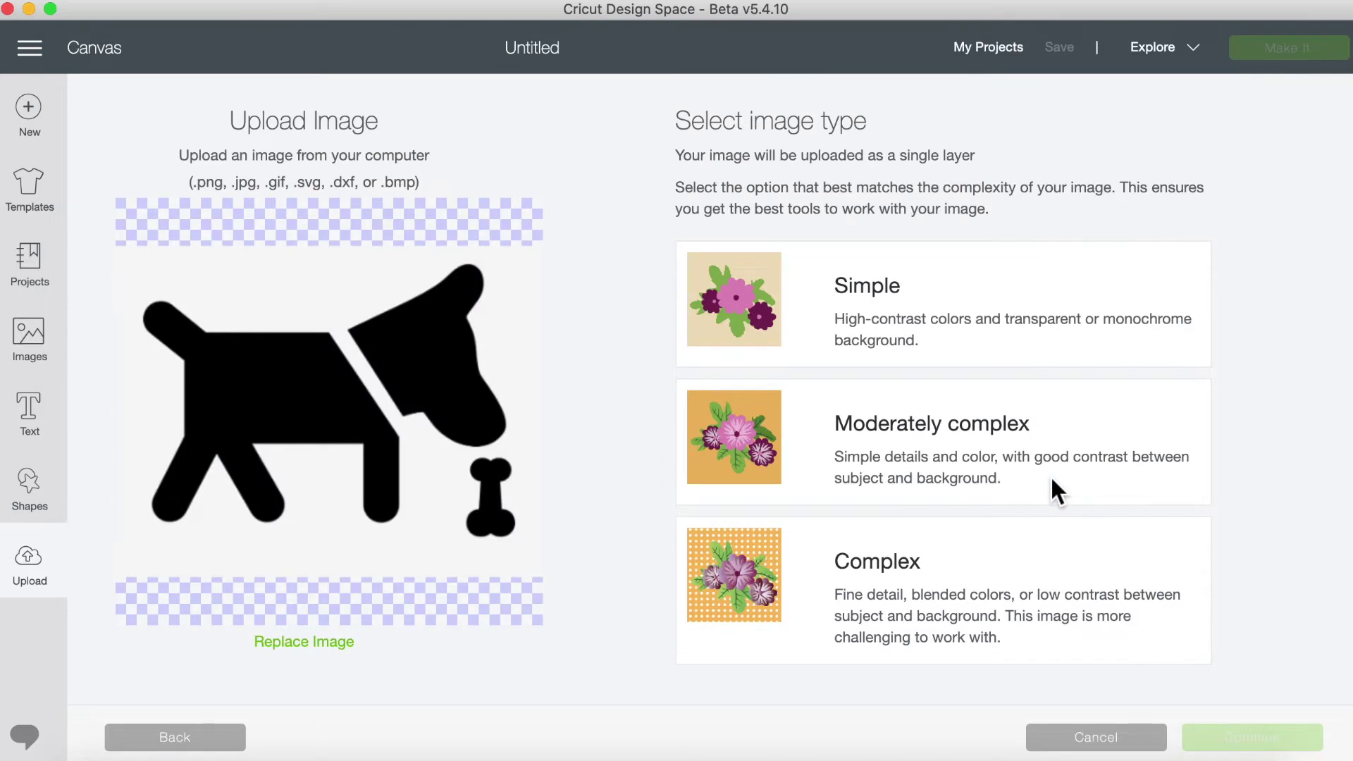
{"action": "left_click", "coordinate": [733, 591]}
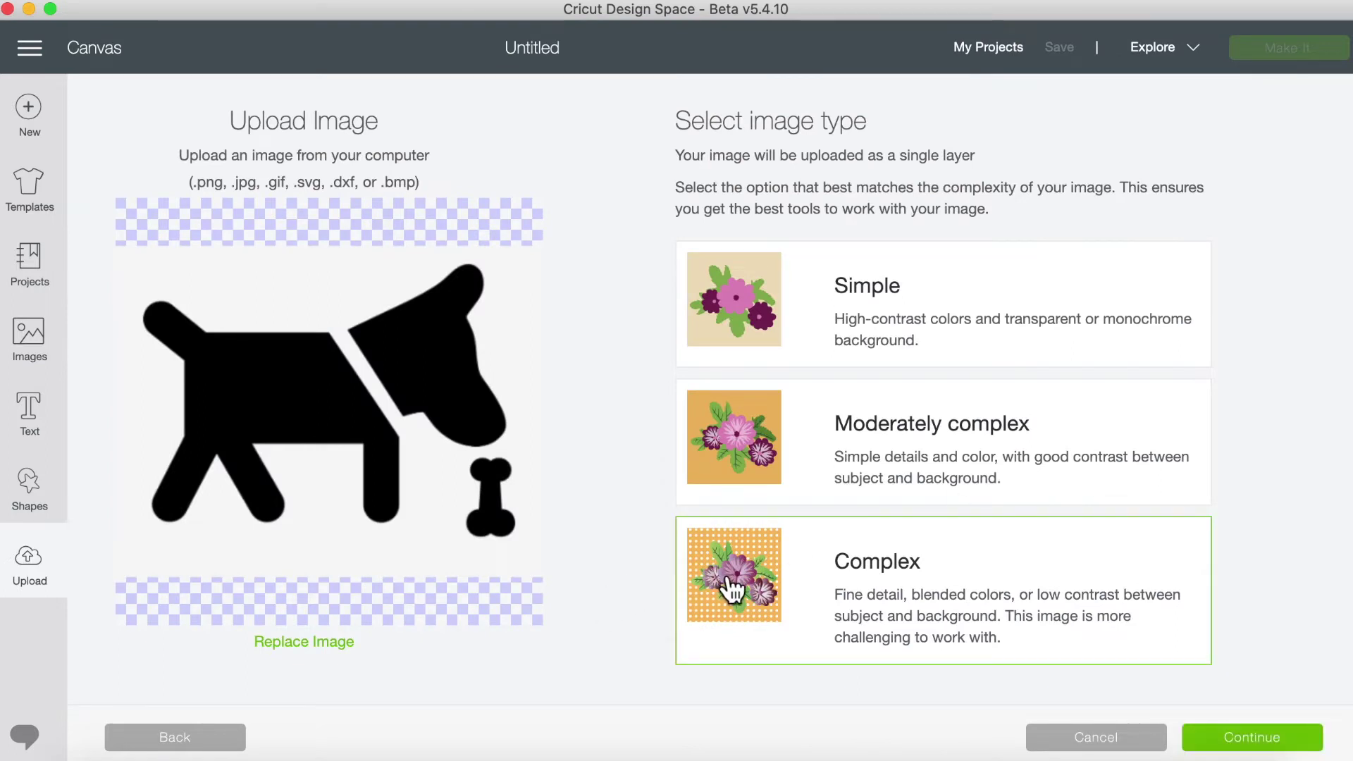
{"action": "left_click", "coordinate": [1251, 738]}
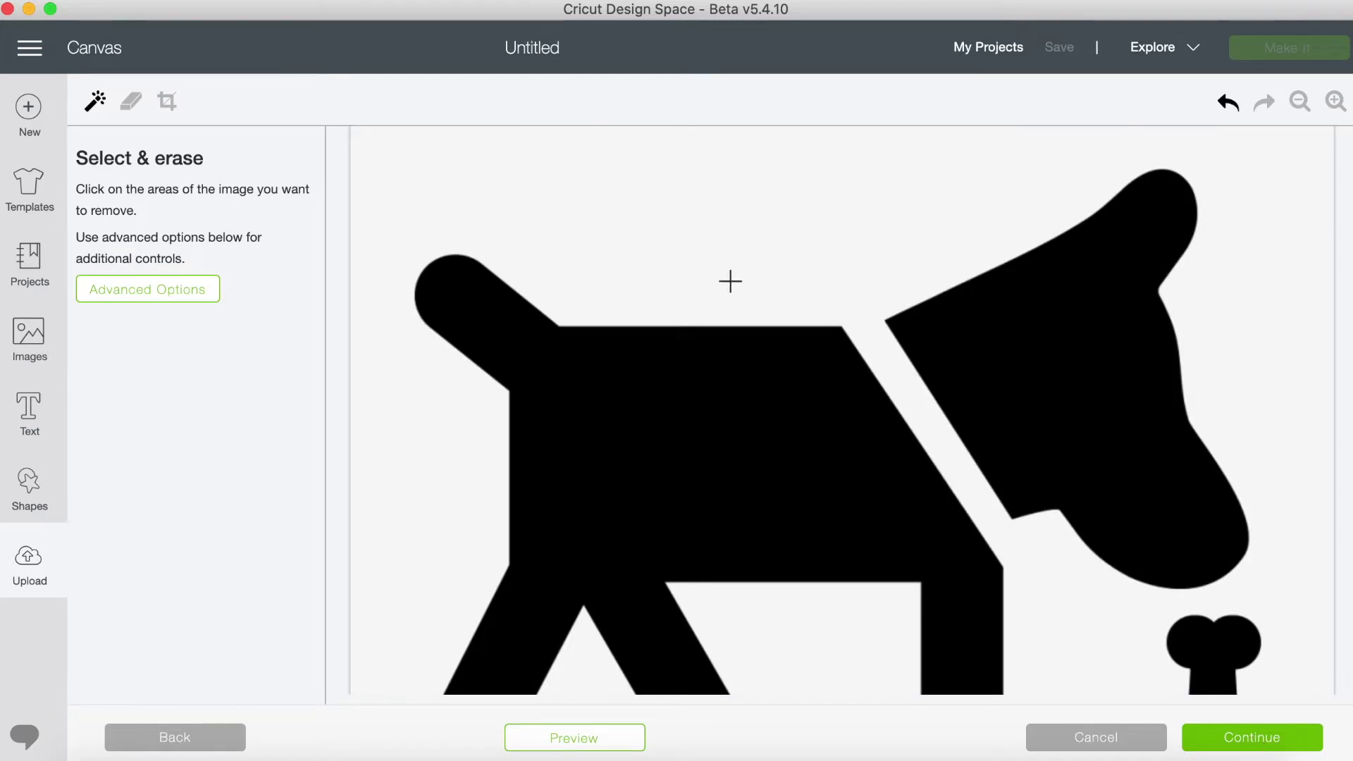
{"action": "left_click", "coordinate": [592, 200]}
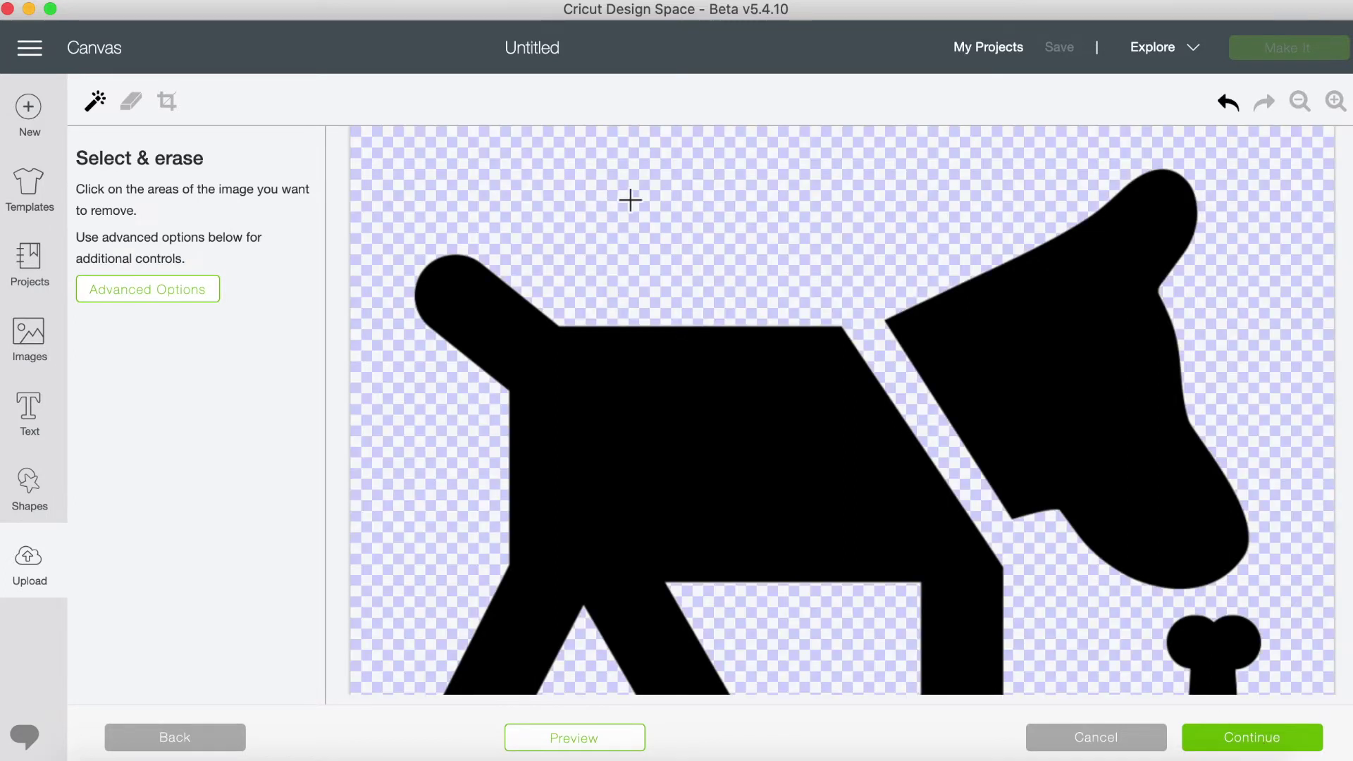
{"action": "scroll", "coordinate": [630, 201], "scroll_direction": "down", "scroll_amount": 5}
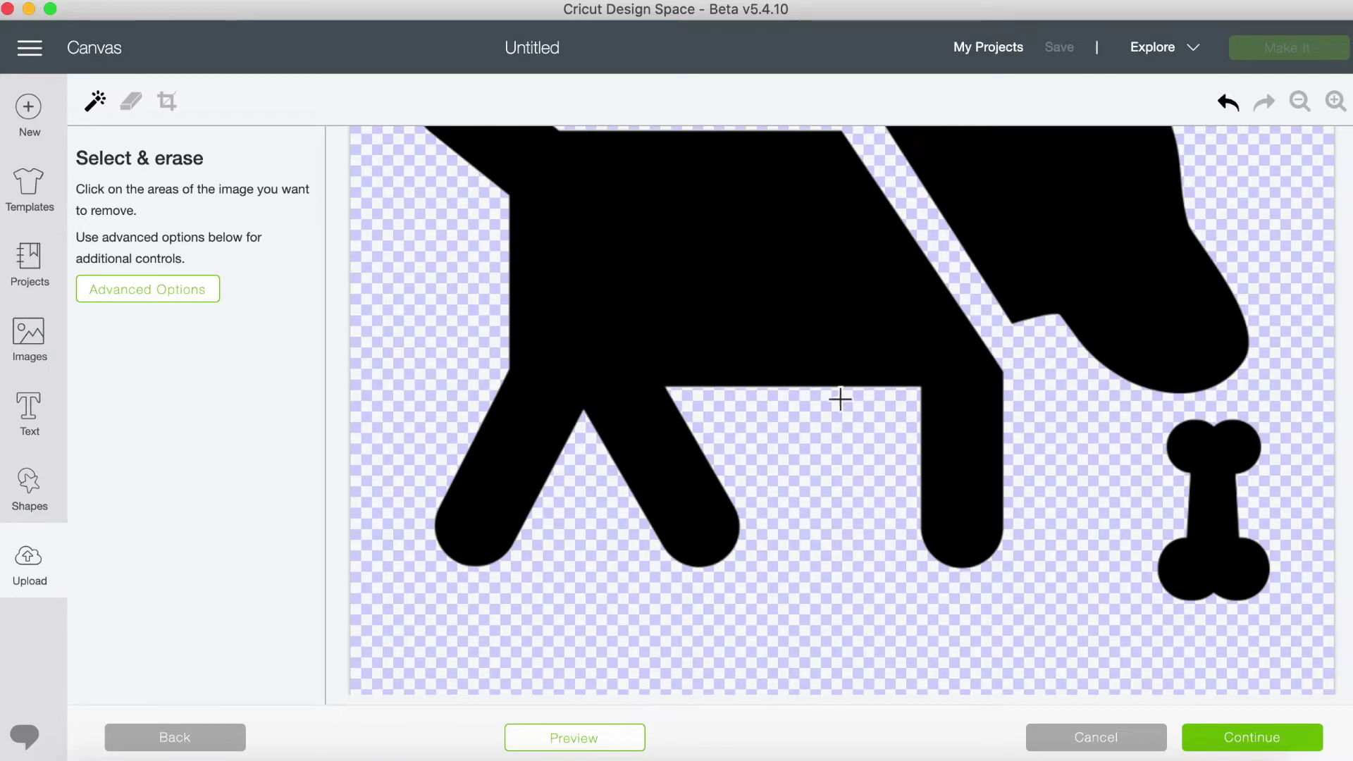
{"action": "left_click", "coordinate": [1254, 738]}
Save the upload as a cut image and insert it onto the canvas.
{"action": "left_click", "coordinate": [904, 525]}
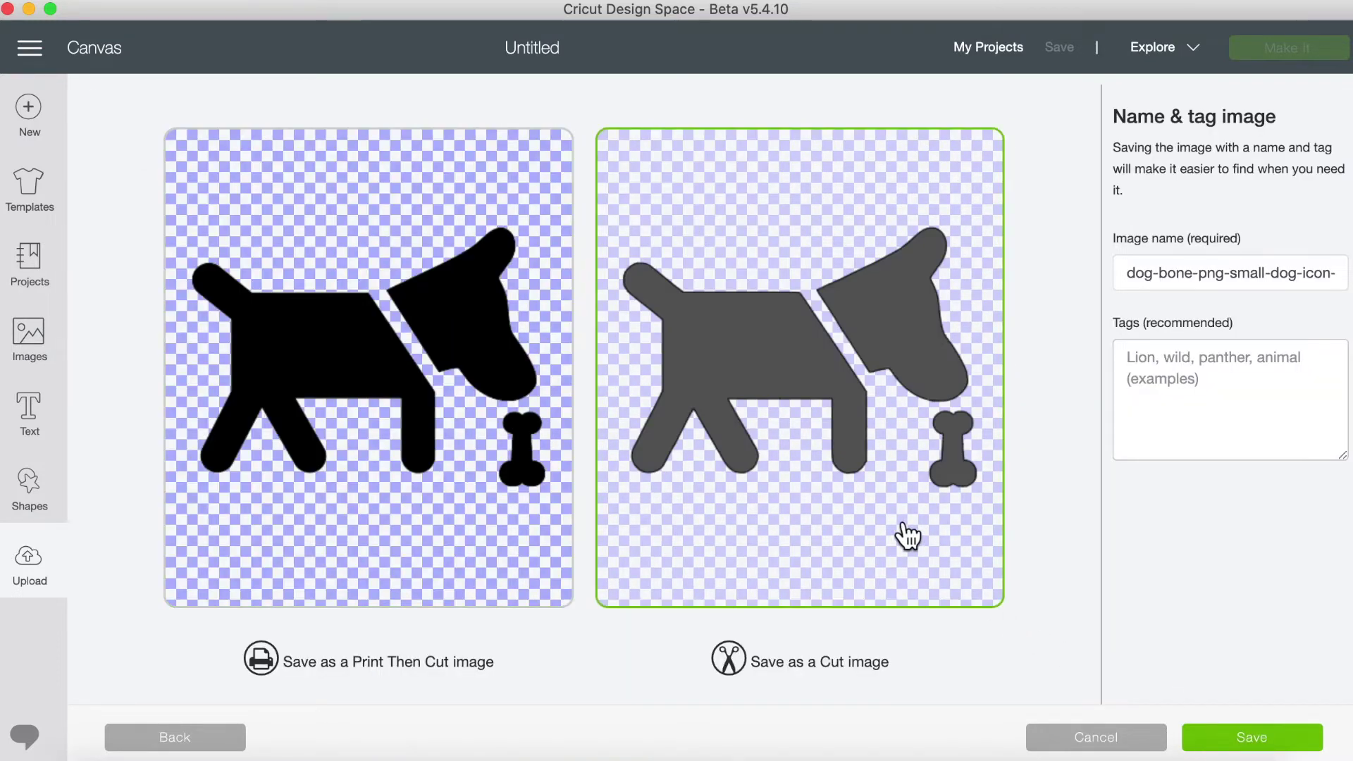
{"action": "left_click", "coordinate": [1254, 740]}
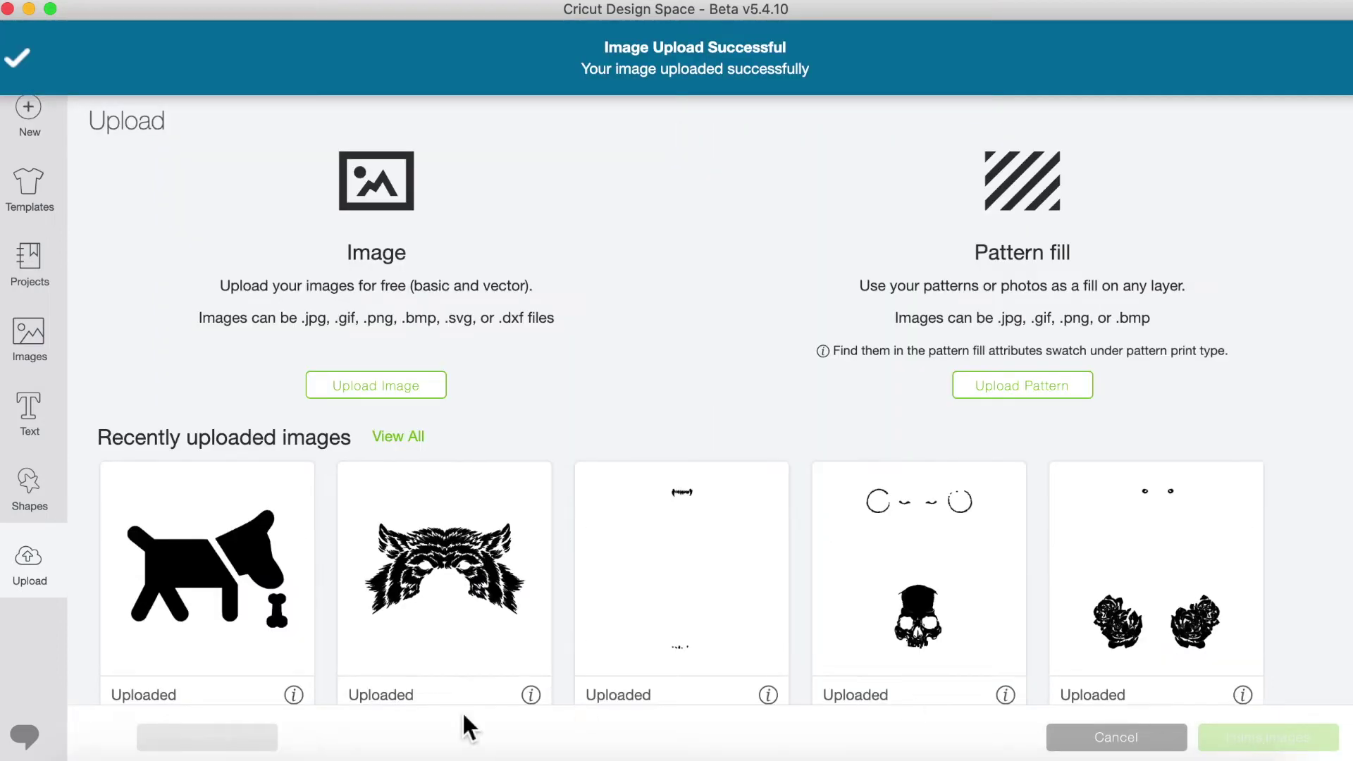
{"action": "left_click", "coordinate": [213, 575]}
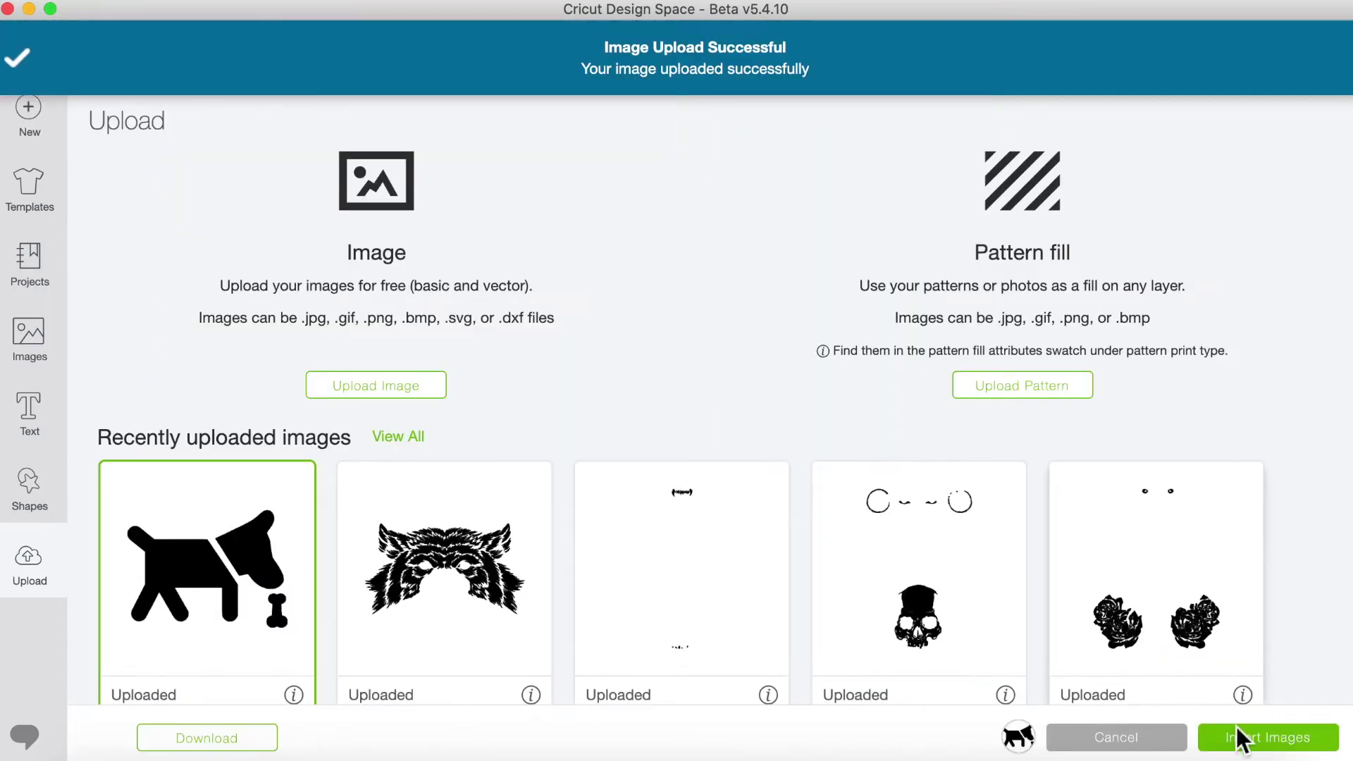
{"action": "left_click", "coordinate": [1274, 740]}
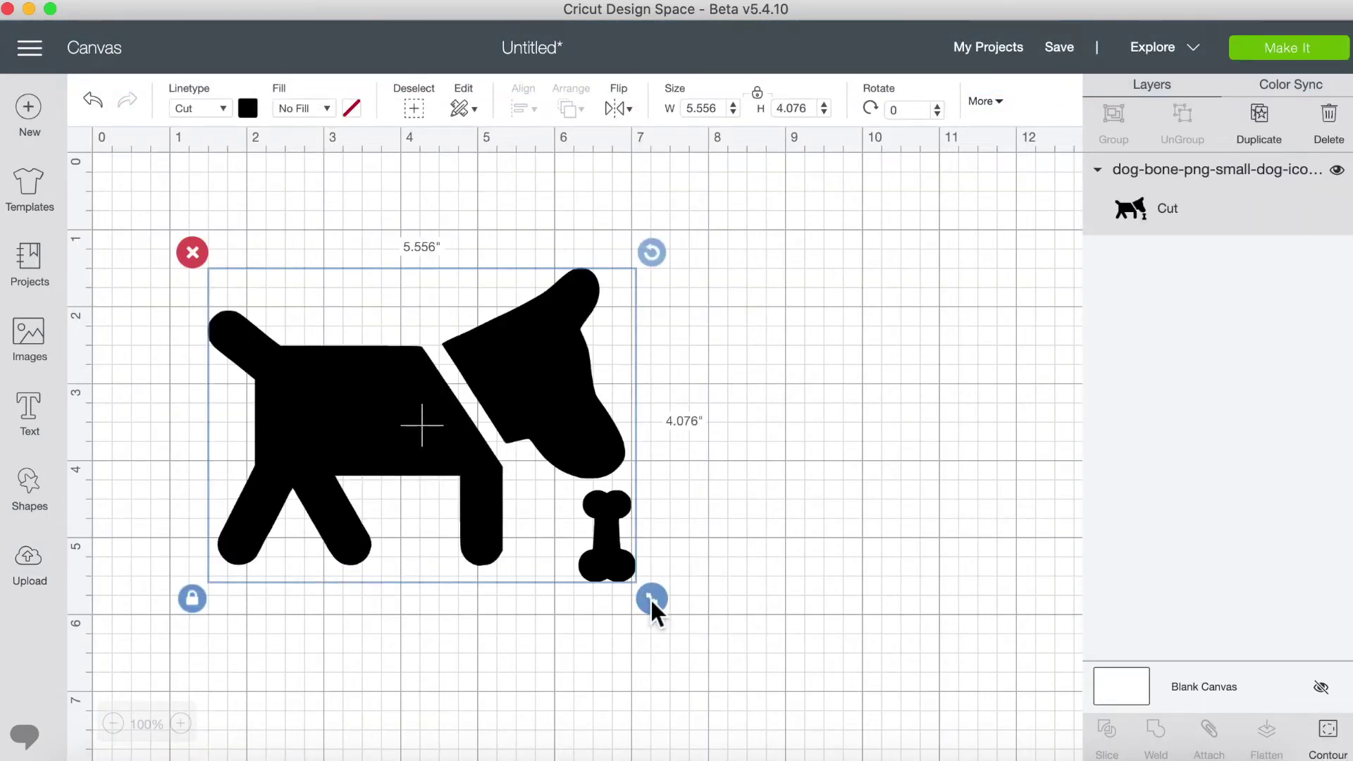
Resize the dog to 2.181 × 1.6 in, duplicate it, hide the copy, and add a text box.
{"action": "left_click_drag", "start_coordinate": [649, 598], "coordinate": [392, 382]}
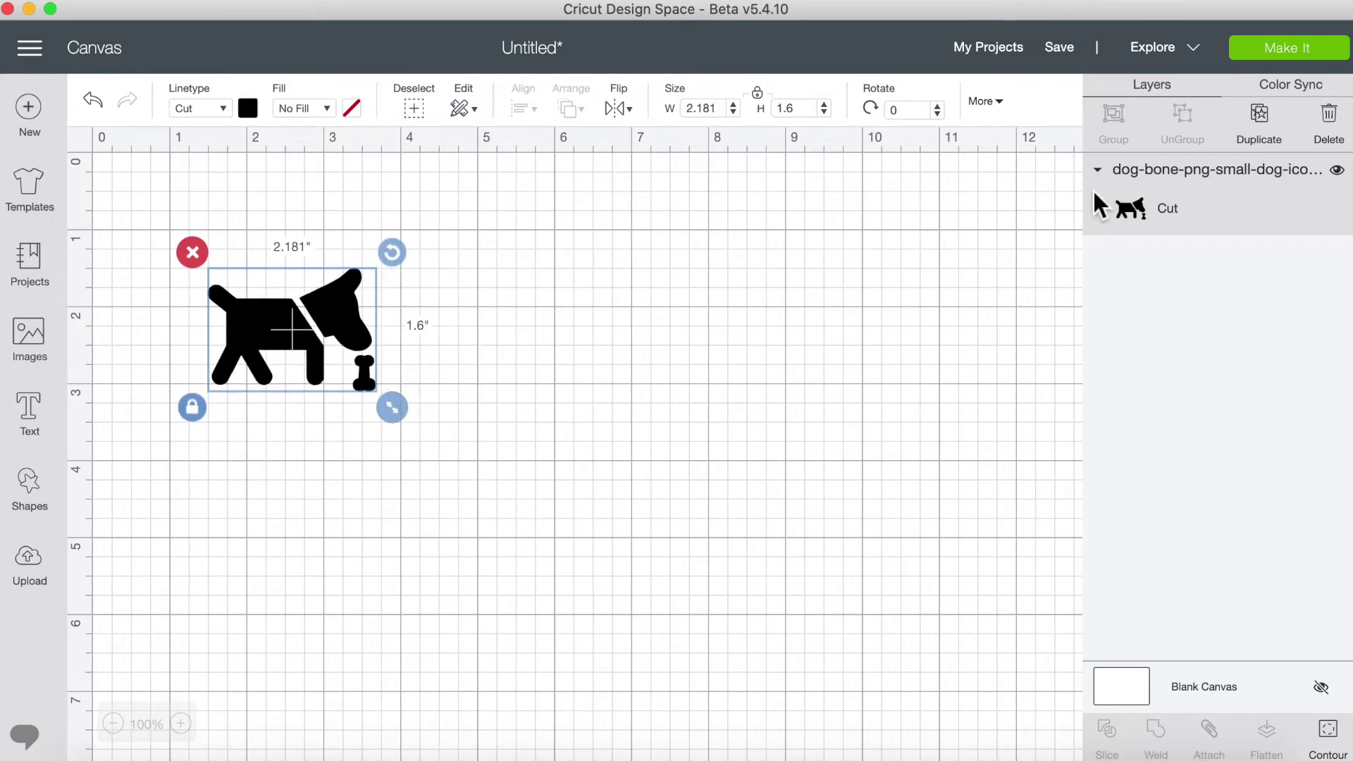
{"action": "left_click", "coordinate": [1268, 128]}
{"action": "left_click", "coordinate": [1336, 171]}
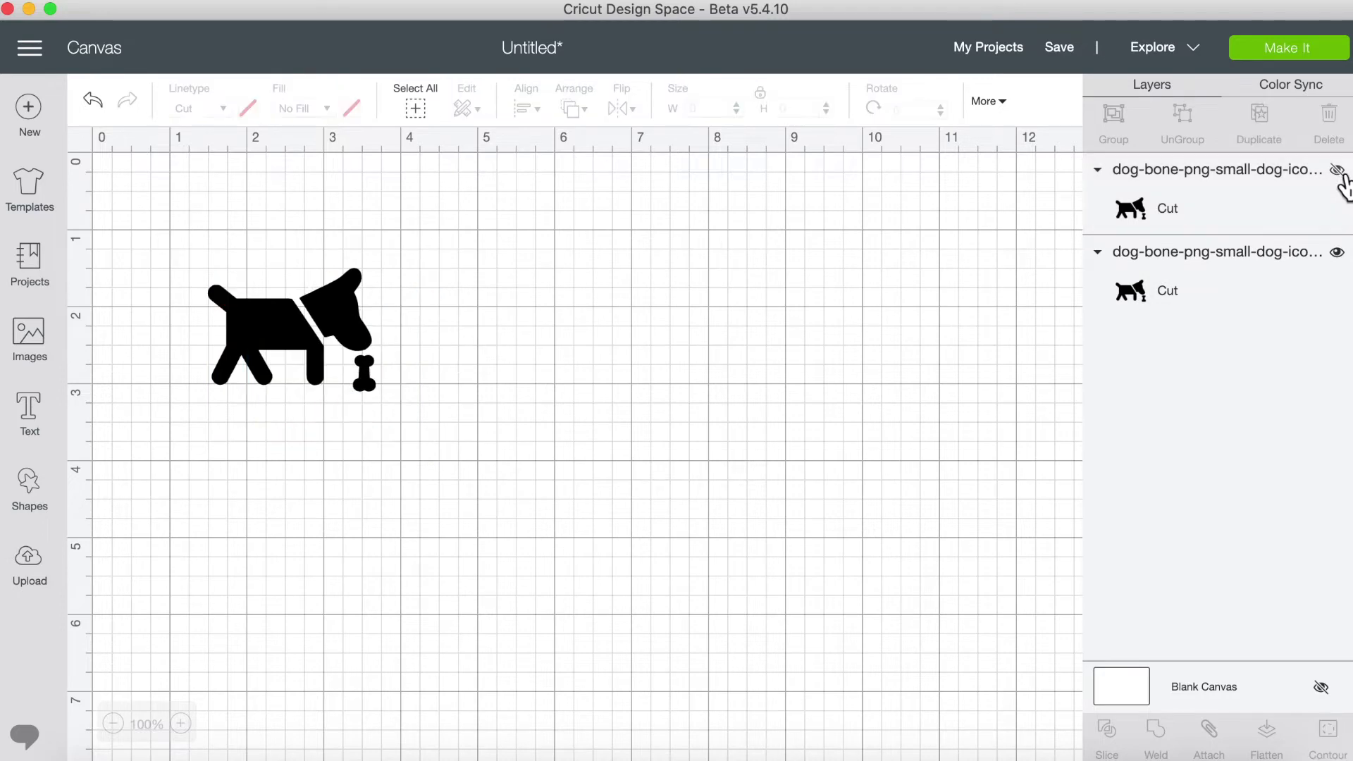
{"action": "left_click", "coordinate": [30, 414]}
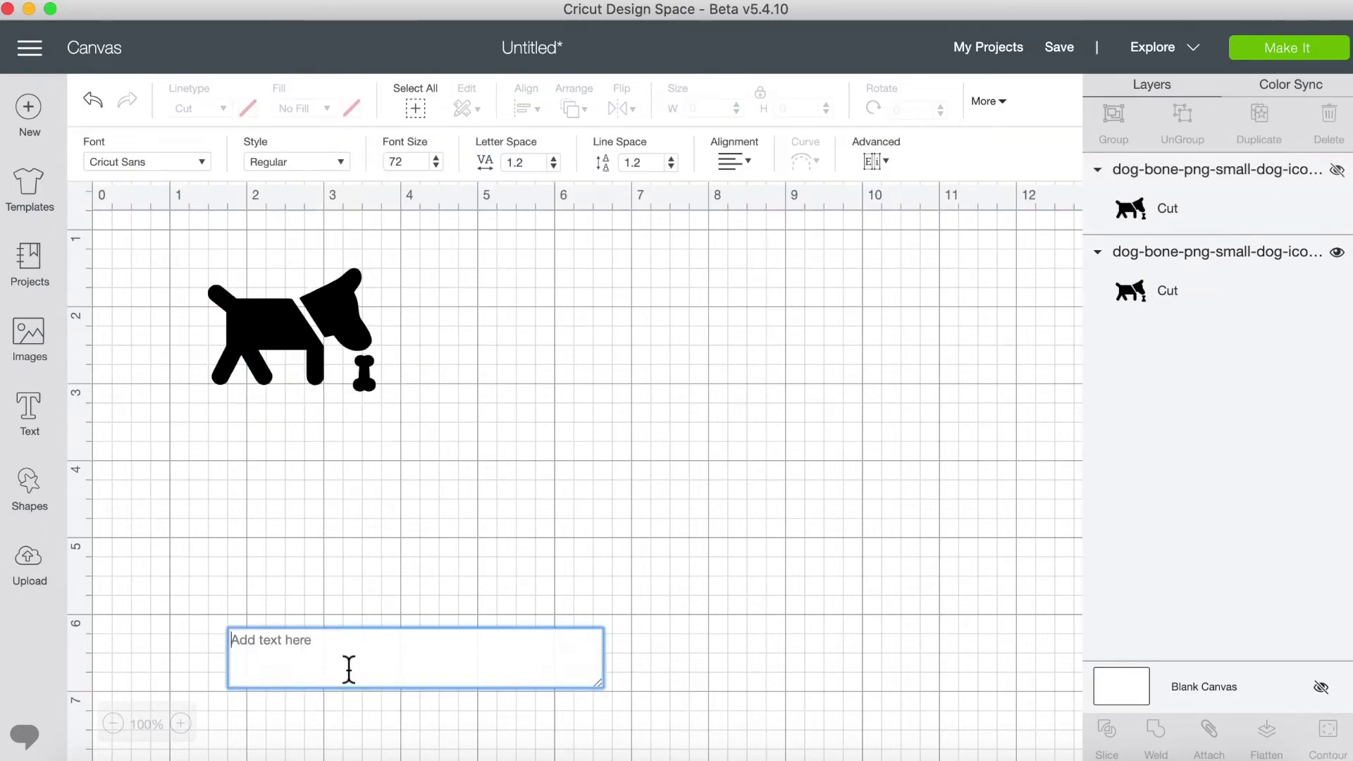
Type 'I work hard' and set it in Arial Rounded MT Bold.
{"action": "type", "text": "I wor"}
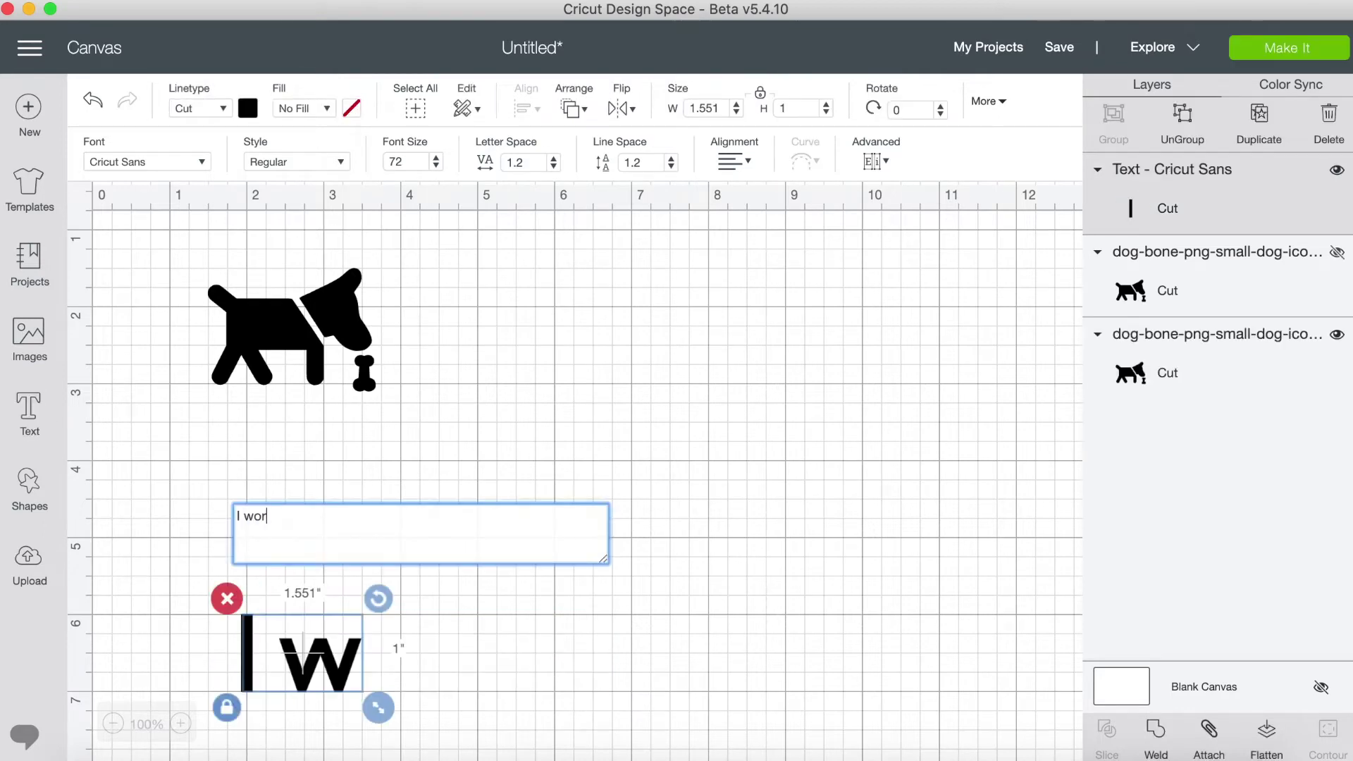
{"action": "type", "text": "k hard"}
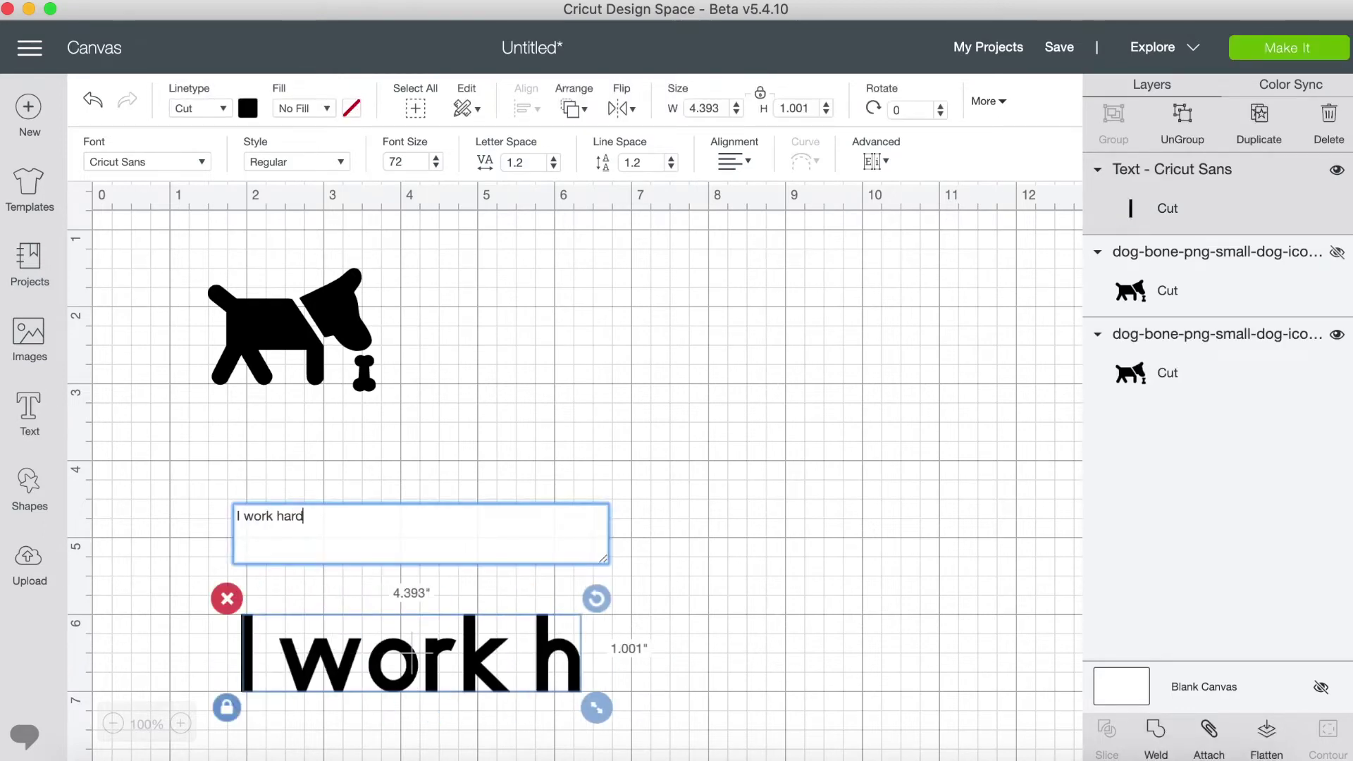
{"action": "left_click", "coordinate": [146, 162]}
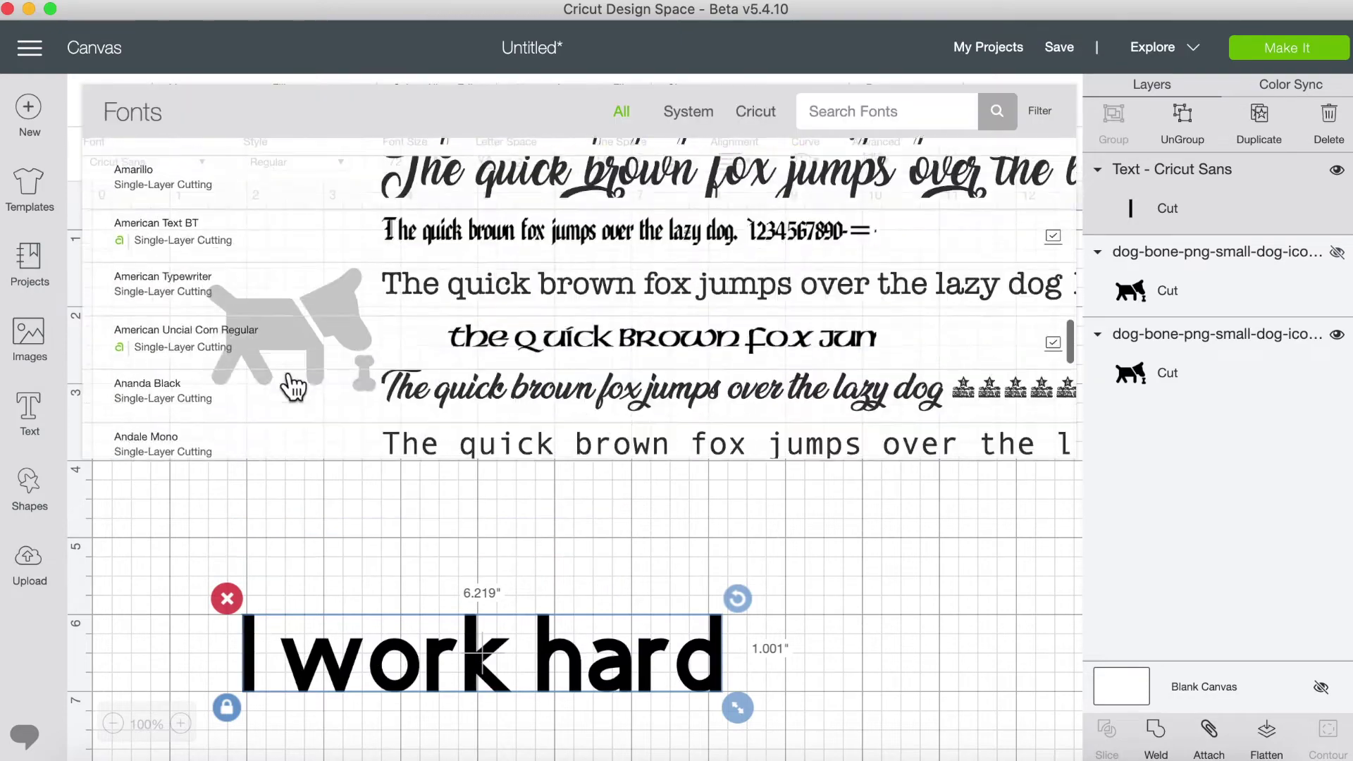
{"action": "scroll", "coordinate": [293, 384], "scroll_direction": "down", "scroll_amount": 10}
{"action": "scroll", "coordinate": [275, 296], "scroll_direction": "up", "scroll_amount": 2}
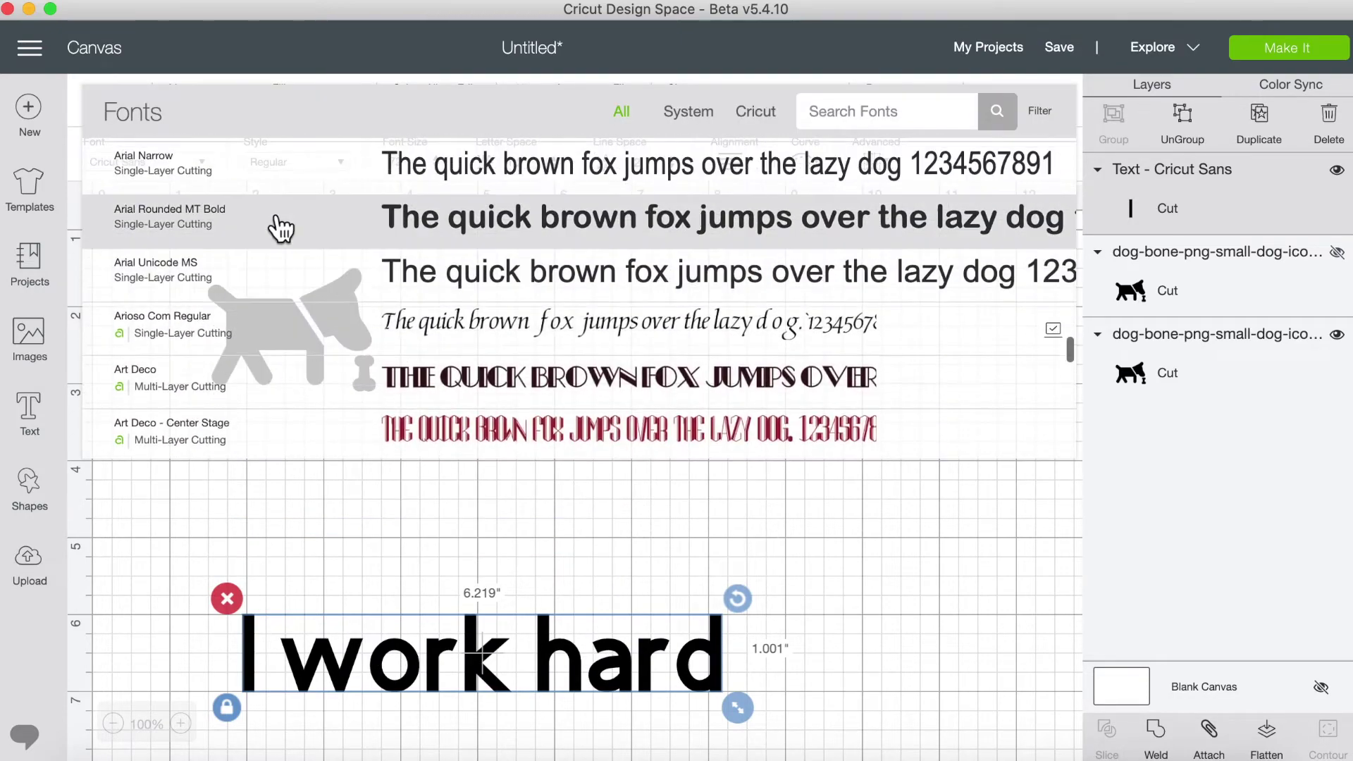
{"action": "left_click", "coordinate": [270, 221]}
{"action": "scroll", "coordinate": [459, 544], "scroll_direction": "down", "scroll_amount": 5}
{"action": "left_click", "coordinate": [459, 544]}
Copy the line twice below it, editing the copies to 'so my dog' and 'can live'.
{"action": "right_click", "coordinate": [432, 395]}
{"action": "left_click", "coordinate": [482, 297]}
{"action": "left_click_drag", "start_coordinate": [395, 405], "coordinate": [395, 519]}
{"action": "double_click", "coordinate": [680, 534]}
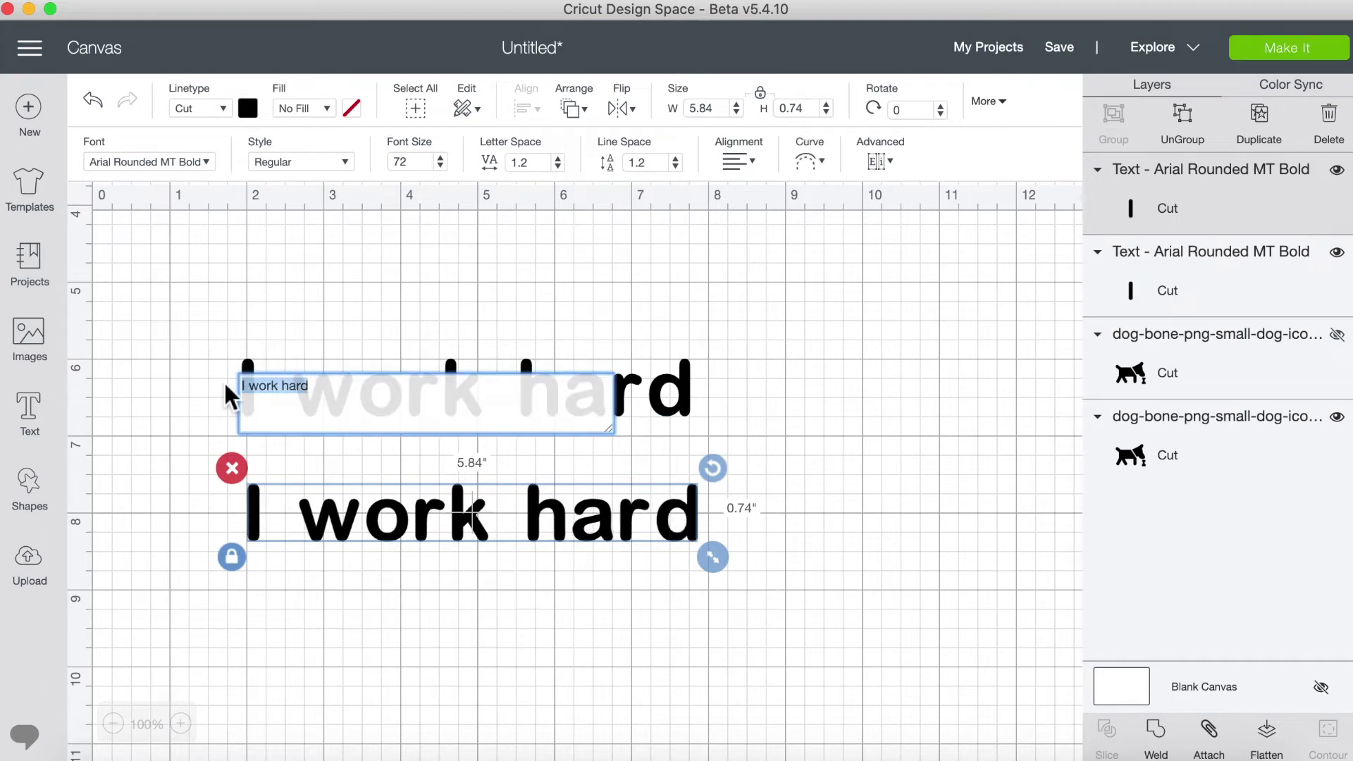
{"action": "type", "text": "so my dog"}
{"action": "left_click", "coordinate": [327, 531]}
{"action": "key", "text": "super+c"}
{"action": "key", "text": "super+v"}
{"action": "left_click_drag", "start_coordinate": [350, 557], "coordinate": [351, 648]}
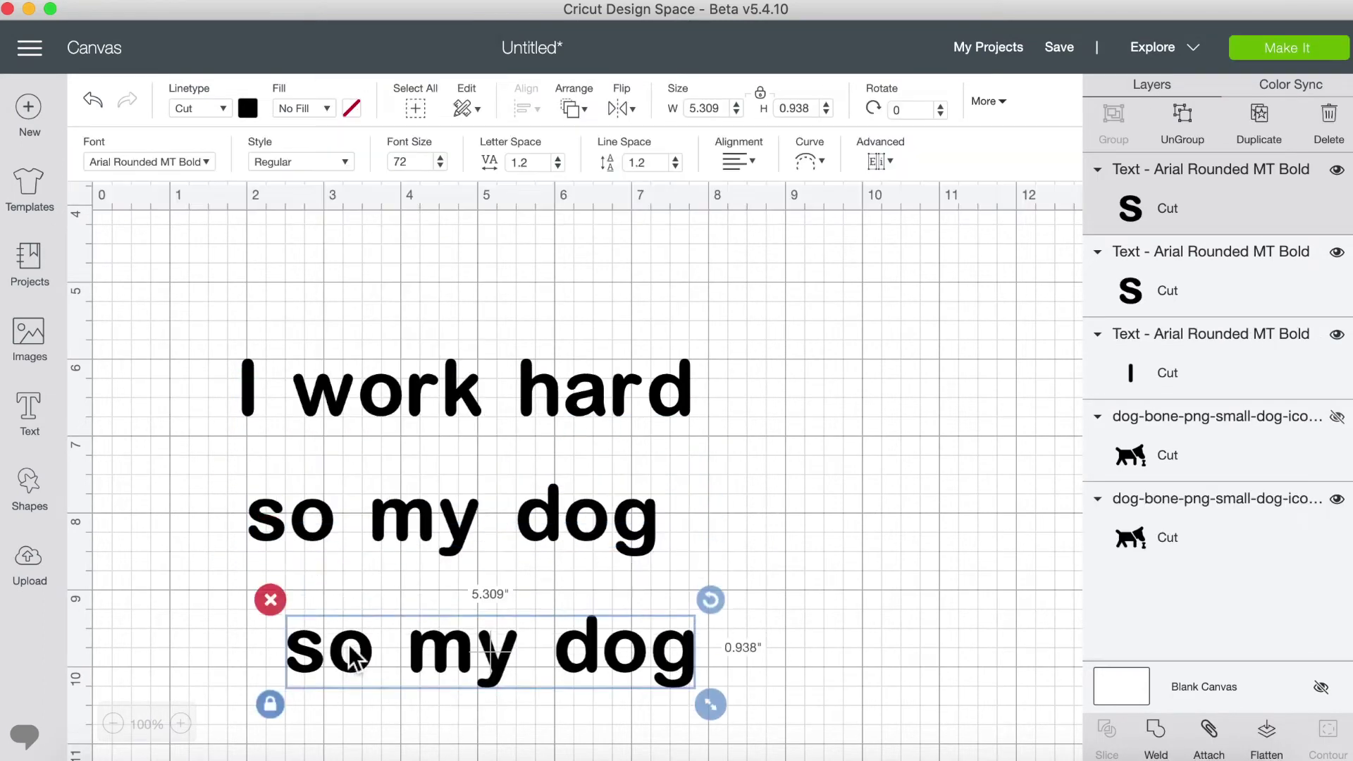
{"action": "double_click", "coordinate": [351, 655]}
{"action": "type", "text": "can live"}
{"action": "left_click", "coordinate": [401, 667]}
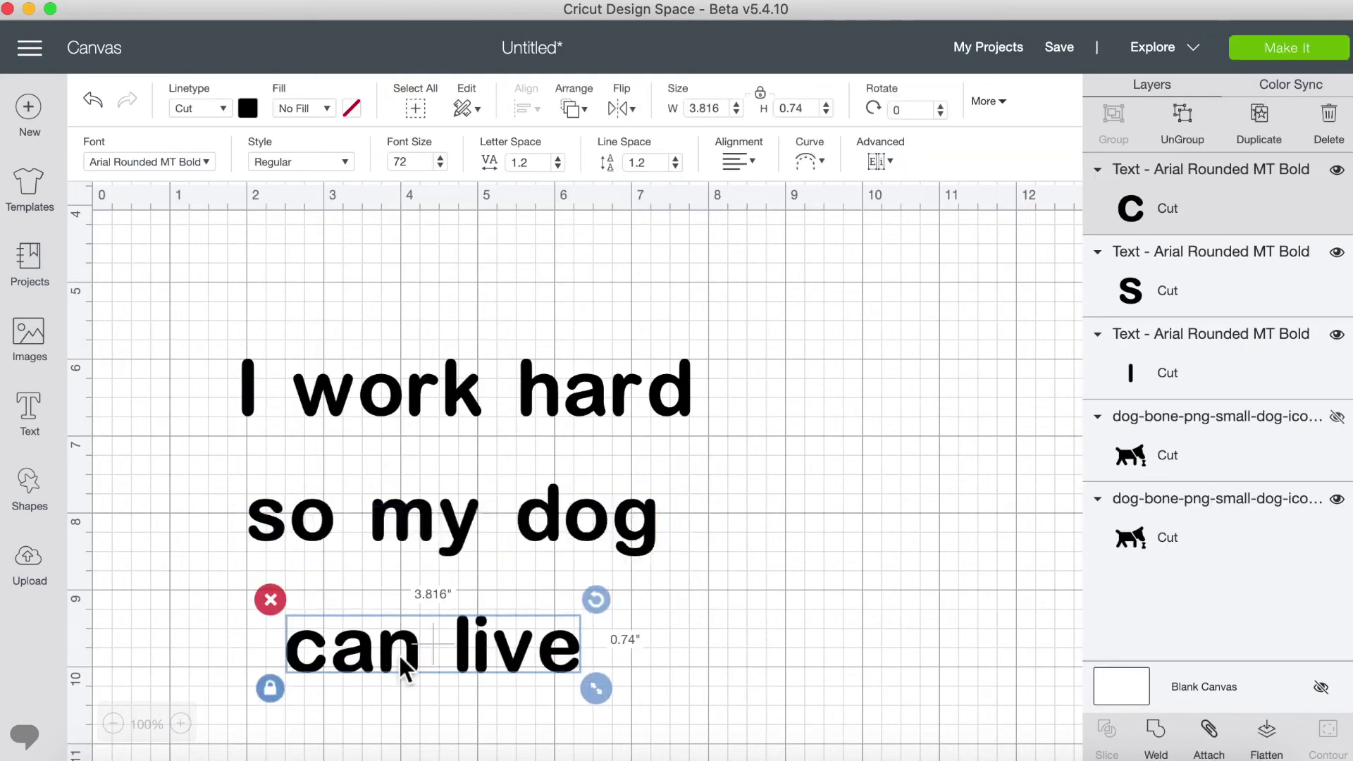
Add 'the dream.' as the fourth line, then move the dog down beside the text.
{"action": "key", "text": "super+c"}
{"action": "key", "text": "super+v"}
{"action": "scroll", "coordinate": [387, 563], "scroll_direction": "down", "scroll_amount": 5}
{"action": "key", "text": "super+a"}
{"action": "type", "text": "the dream."}
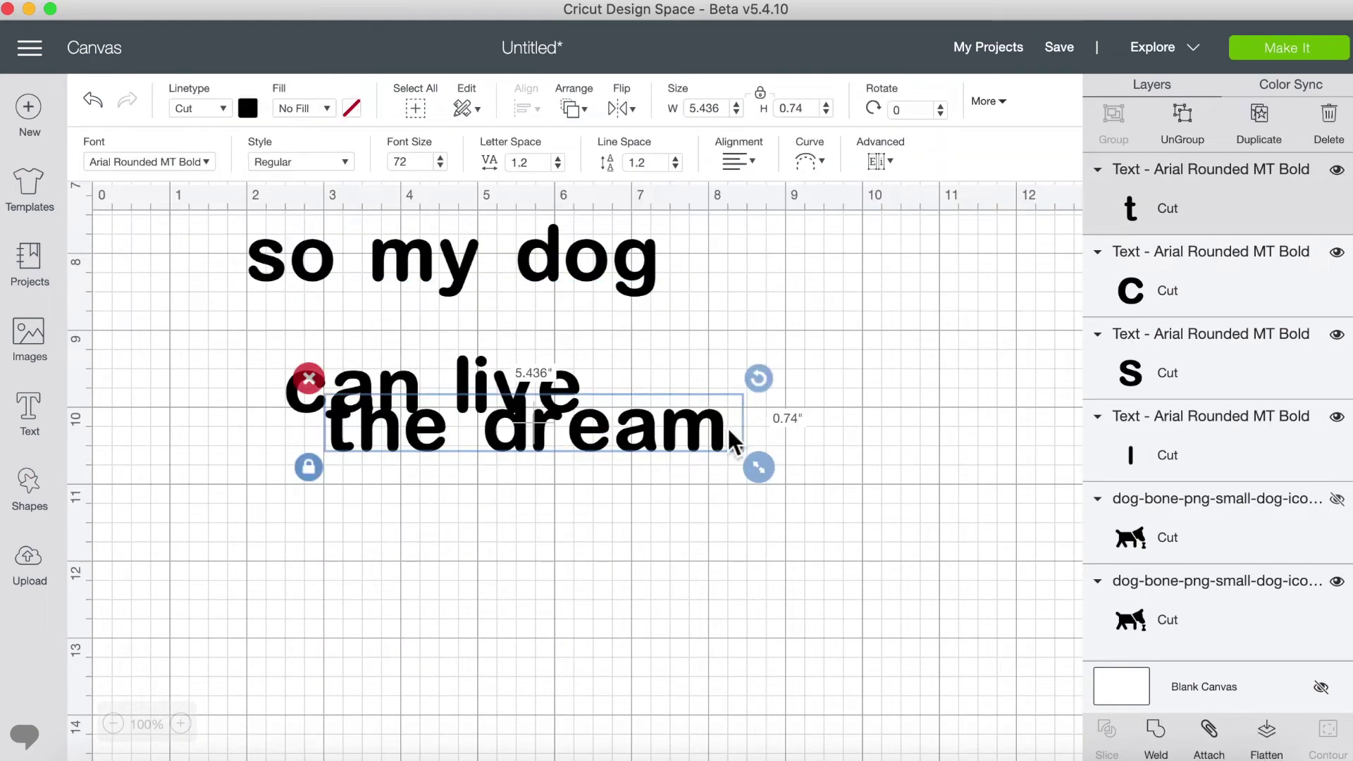
{"action": "left_click_drag", "start_coordinate": [734, 441], "coordinate": [521, 557]}
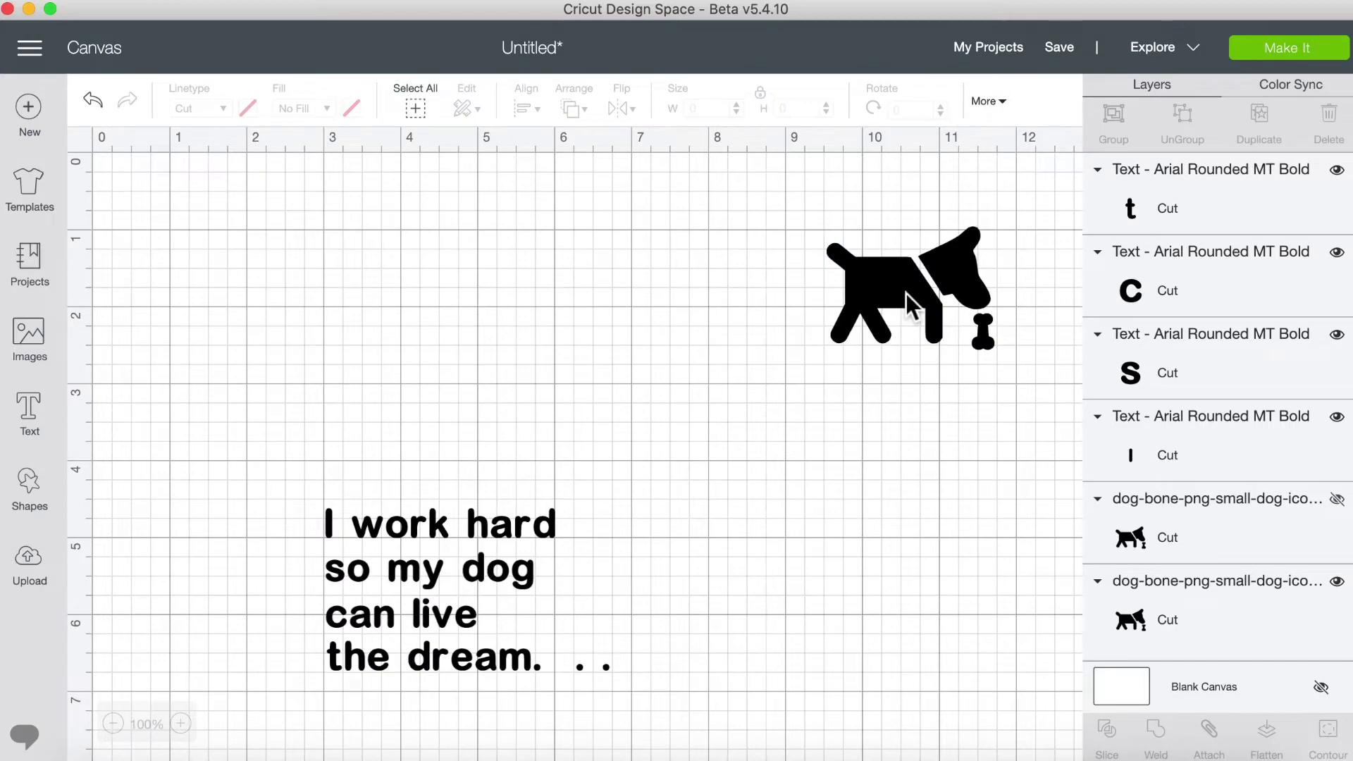
{"action": "left_click", "coordinate": [904, 294]}
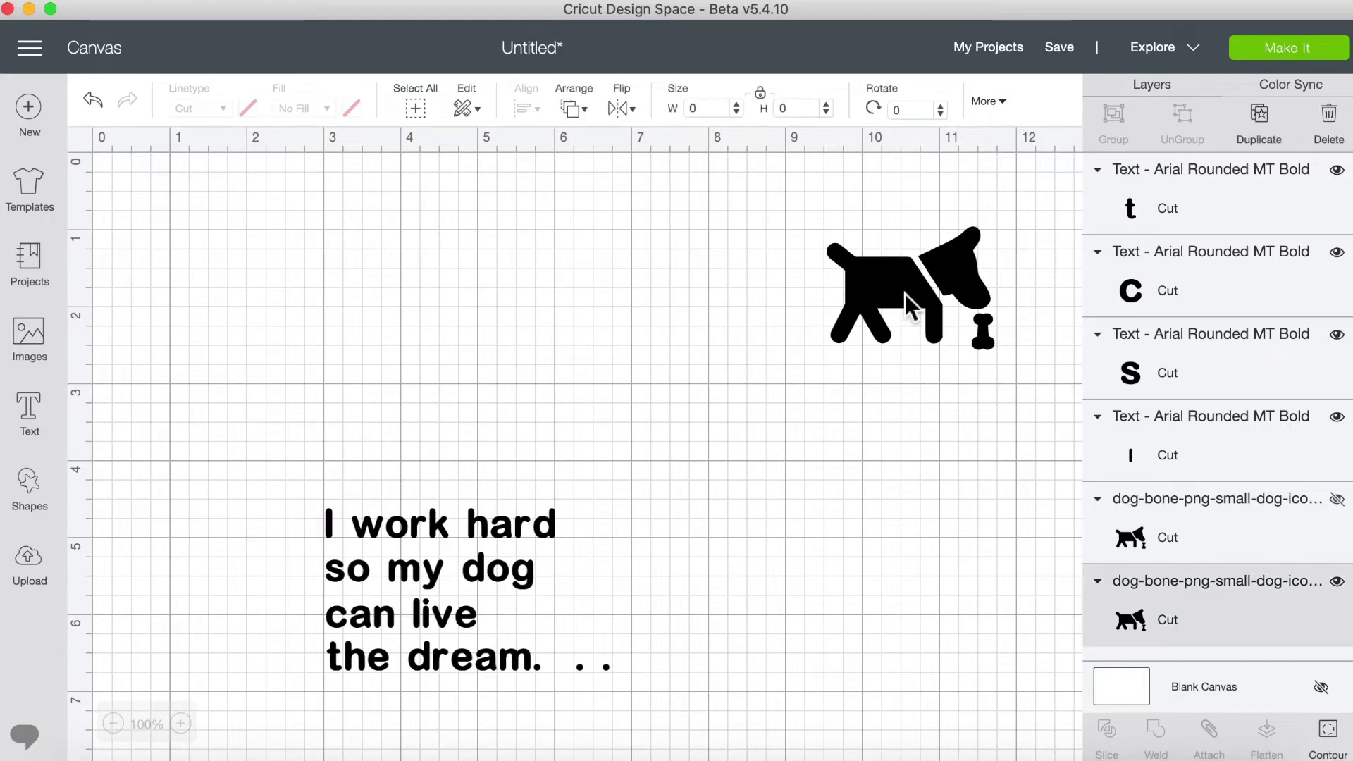
{"action": "left_click_drag", "start_coordinate": [905, 294], "coordinate": [792, 444]}
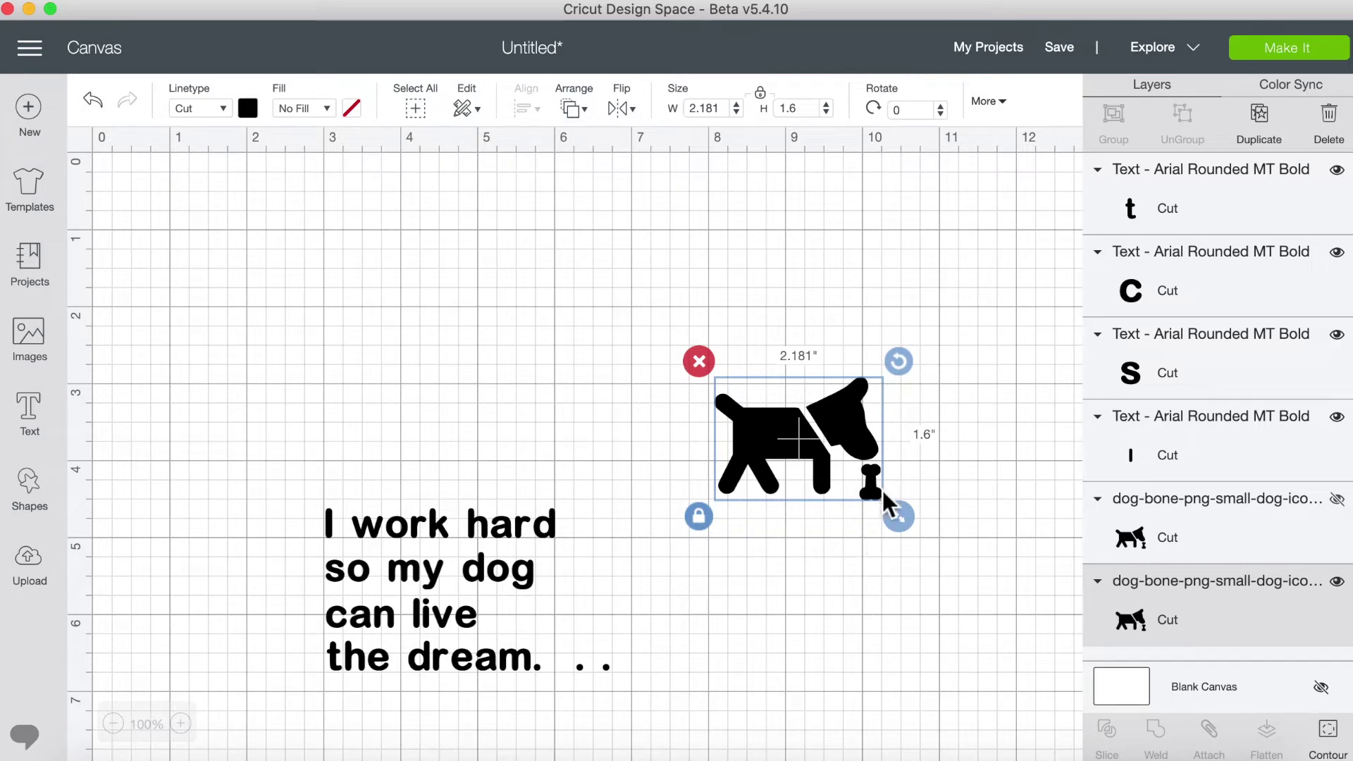
Open the dog's Contour view showing its body, head and bone pieces.
{"action": "left_click", "coordinate": [1332, 736]}
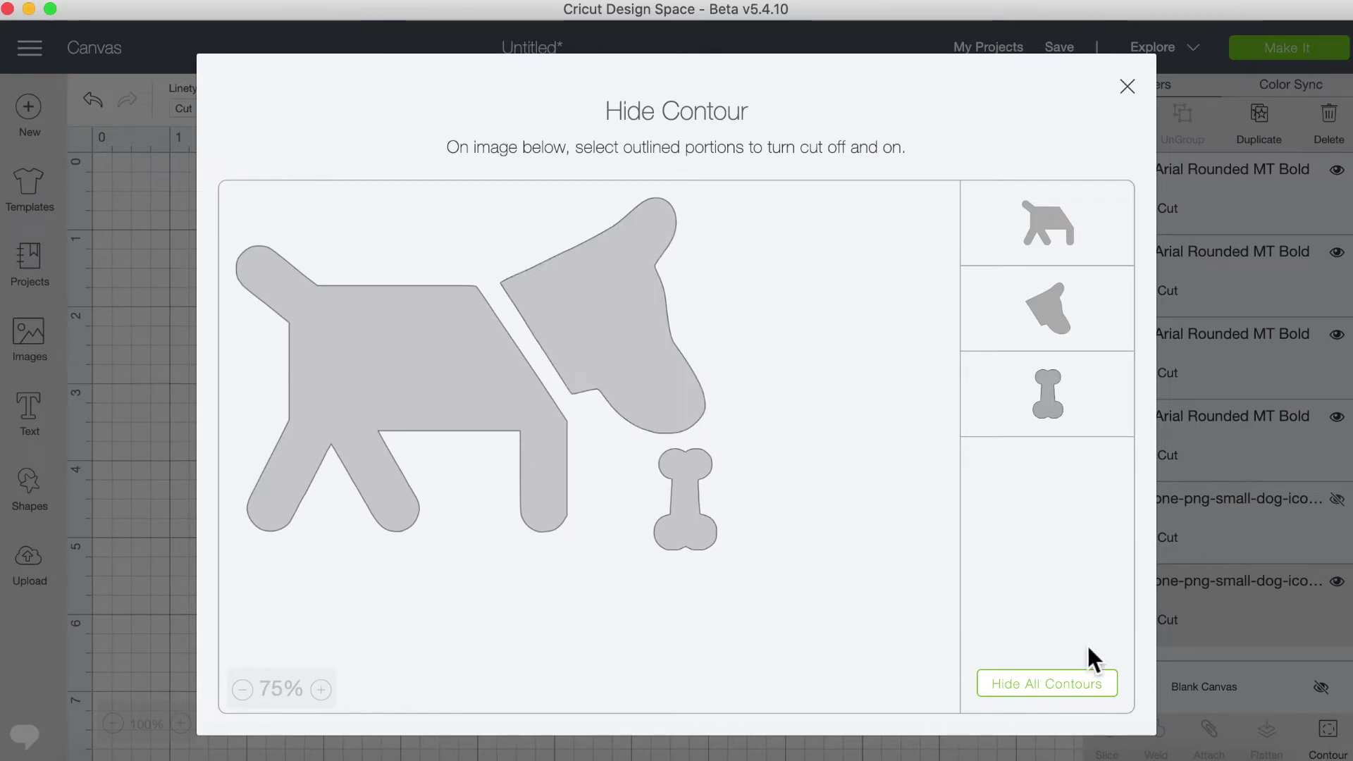
Hide every contour on the visible dog layer except the bone.
{"action": "left_click", "coordinate": [1063, 683]}
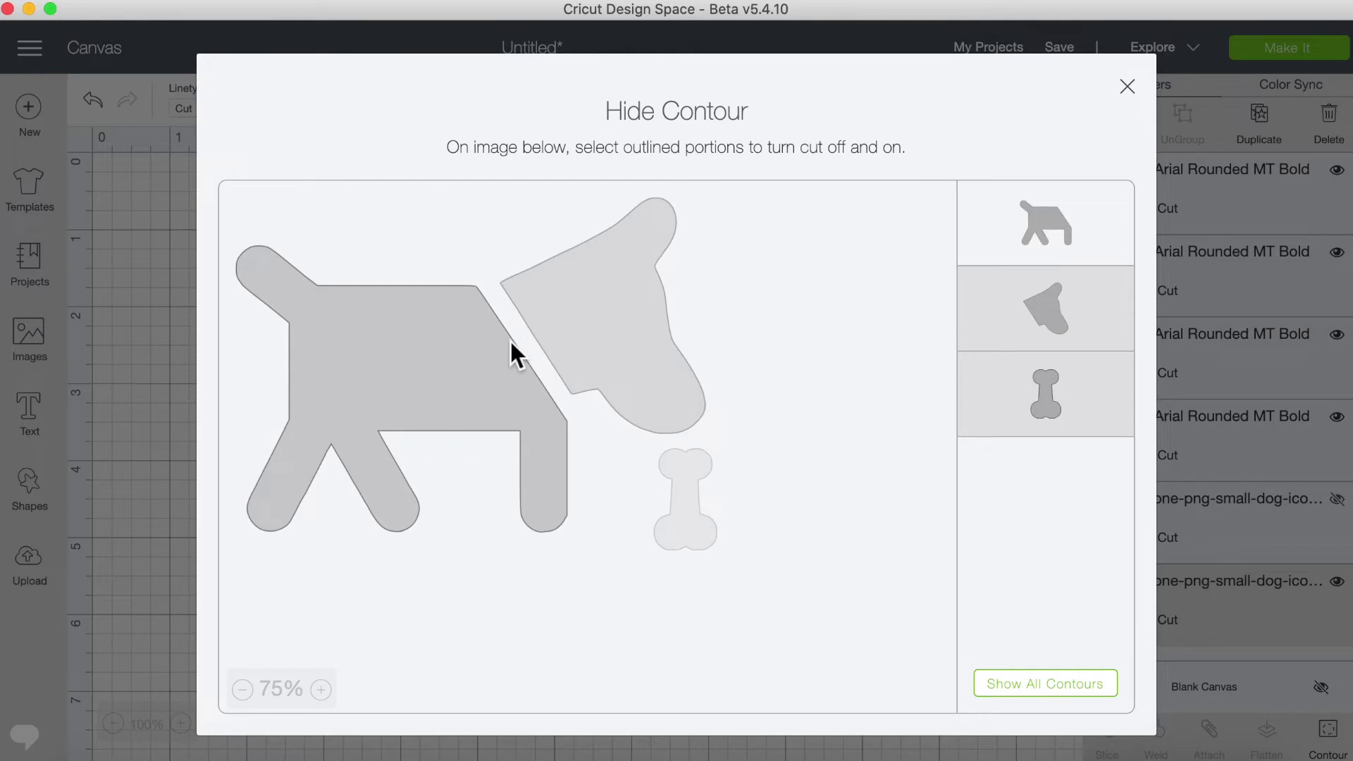
{"action": "left_click", "coordinate": [1039, 408]}
{"action": "left_click", "coordinate": [1067, 227]}
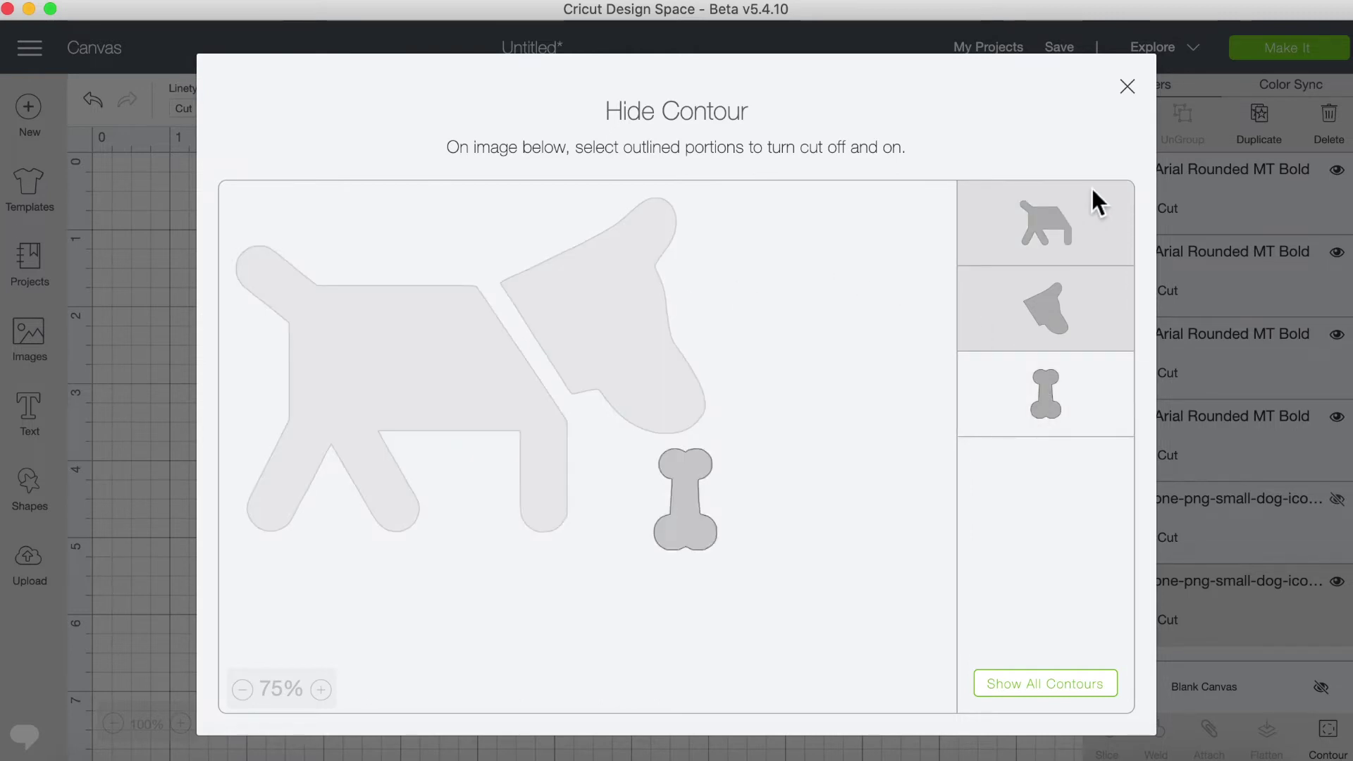
{"action": "left_click", "coordinate": [1127, 88]}
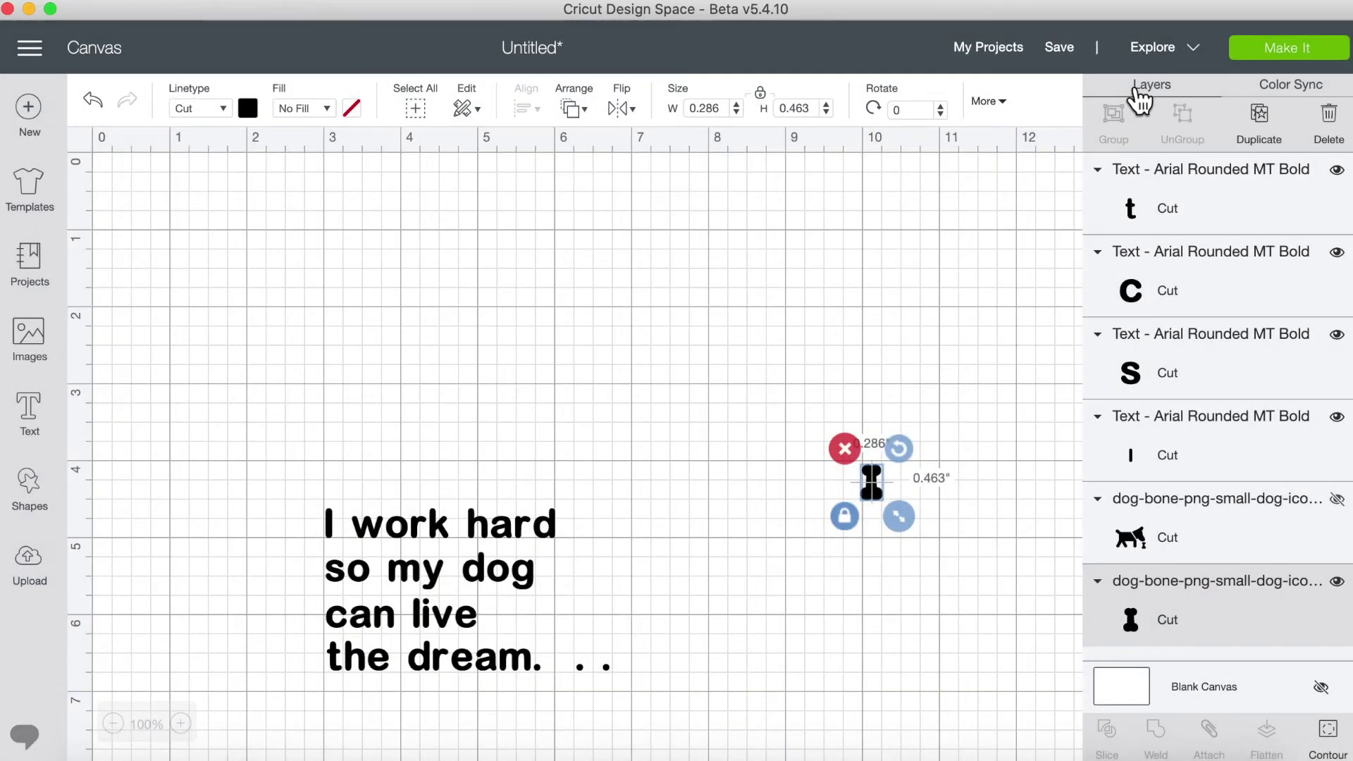
Duplicate the bone and move the copy slightly to the right.
{"action": "right_click", "coordinate": [876, 480]}
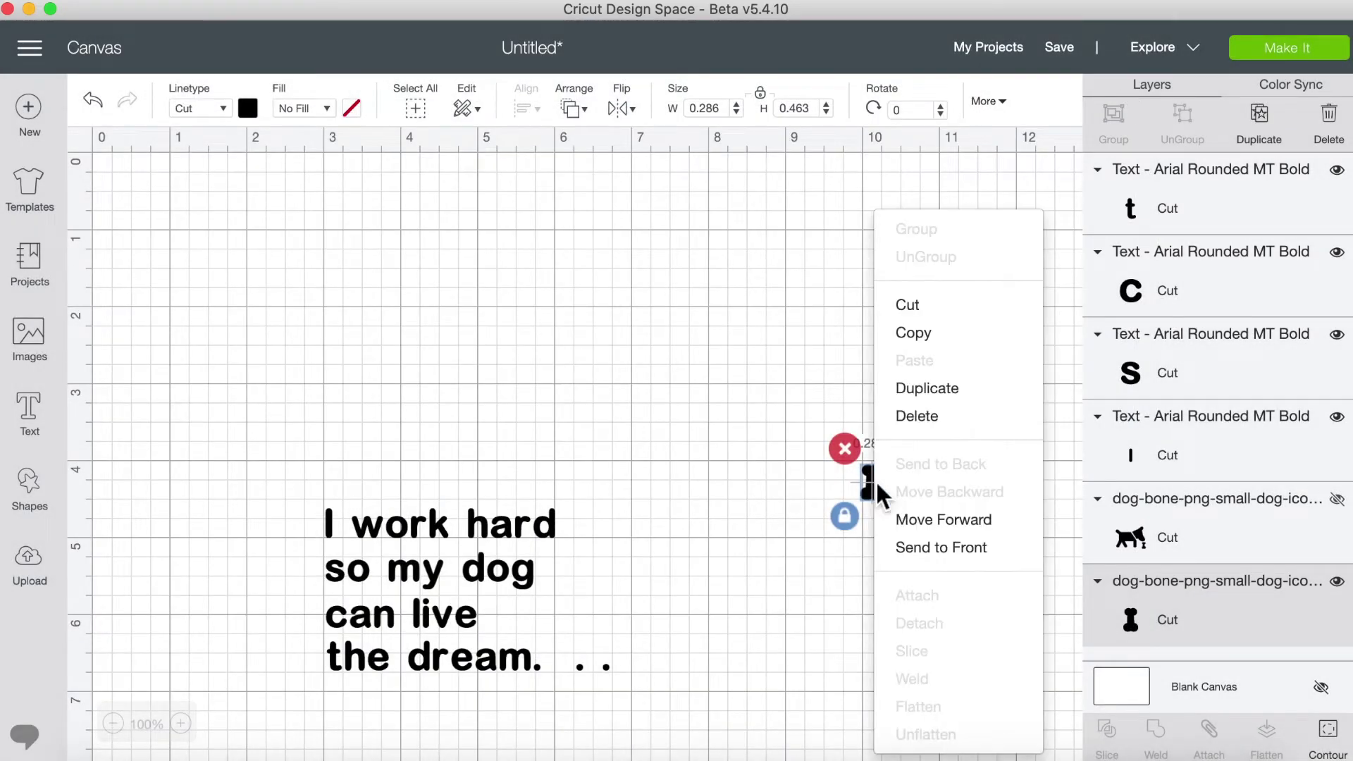
{"action": "left_click", "coordinate": [923, 388]}
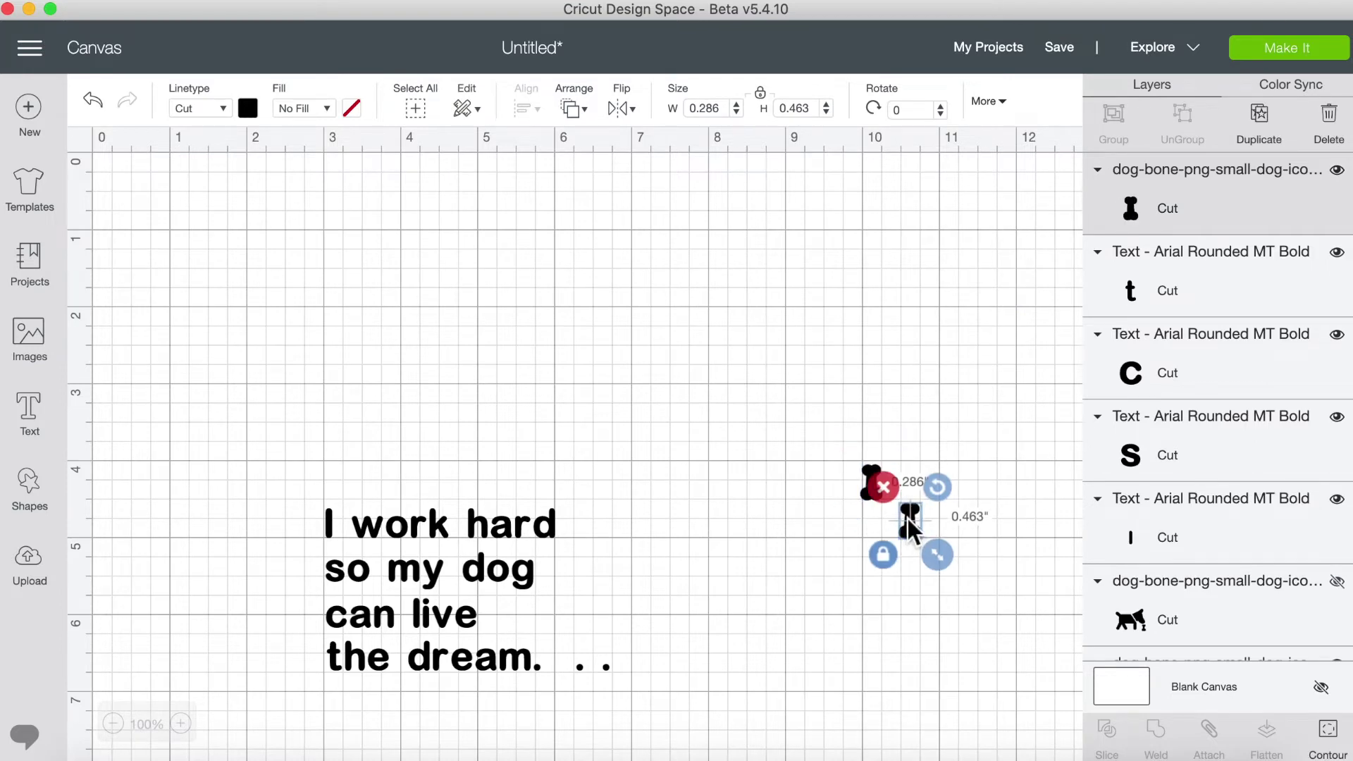
{"action": "left_click_drag", "start_coordinate": [909, 519], "coordinate": [957, 516]}
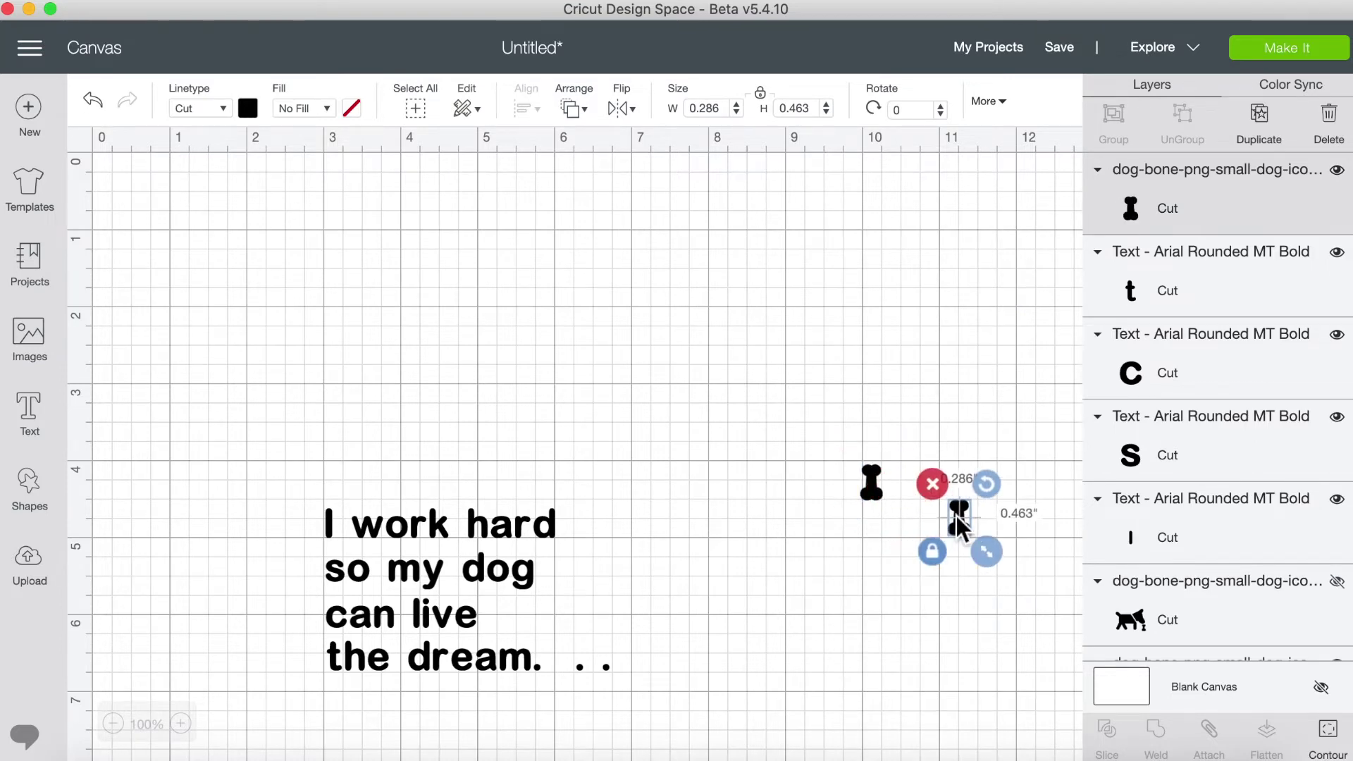
Undo to restore the dog image, select it, and bring up its Contour view.
{"action": "left_click", "coordinate": [873, 484]}
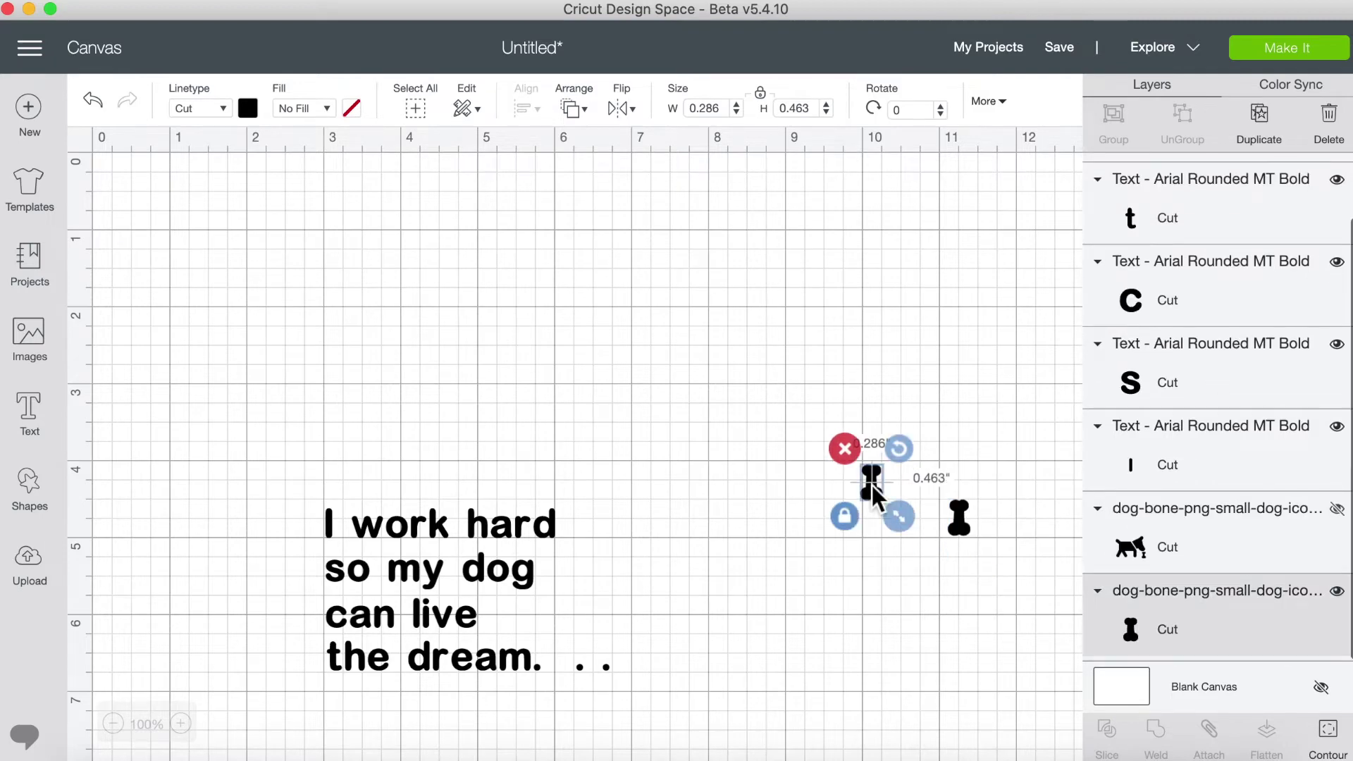
{"action": "key", "text": "super+z"}
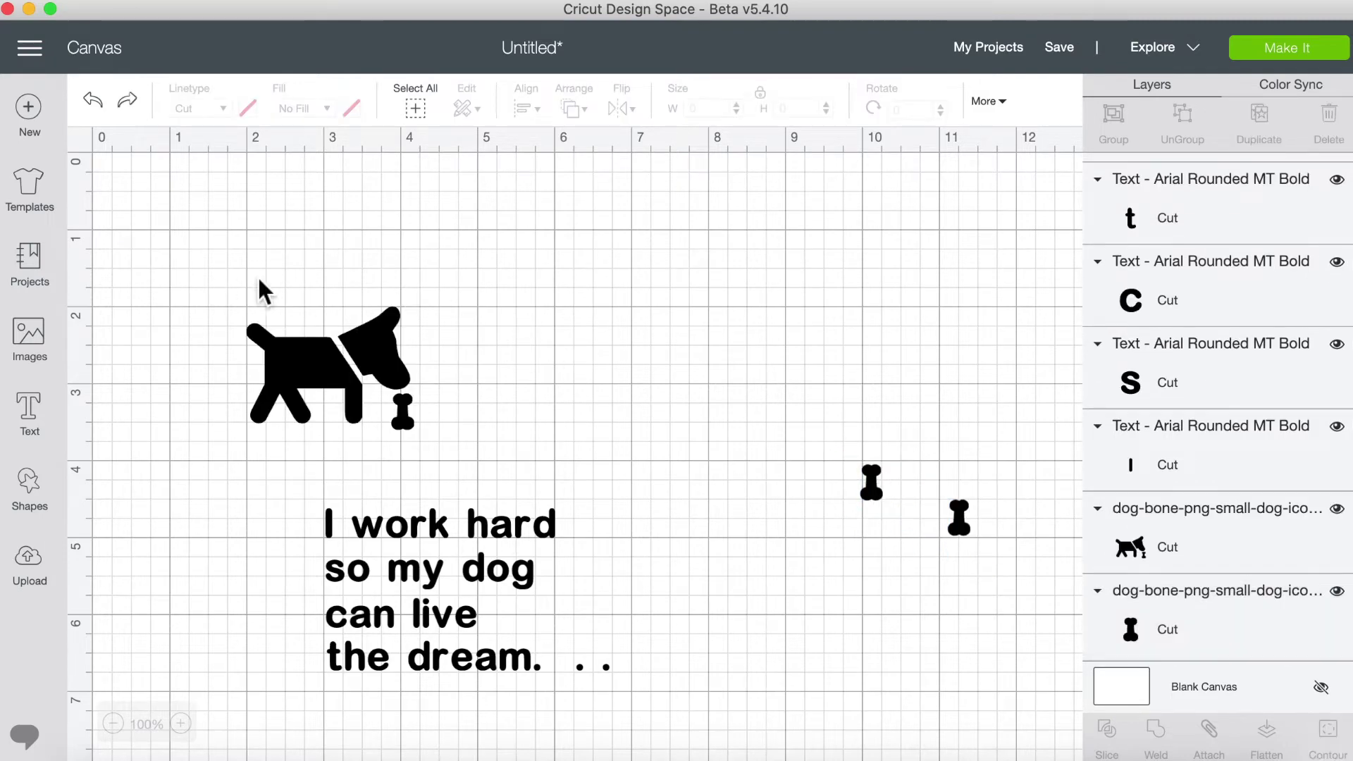
{"action": "left_click_drag", "start_coordinate": [207, 274], "coordinate": [427, 447]}
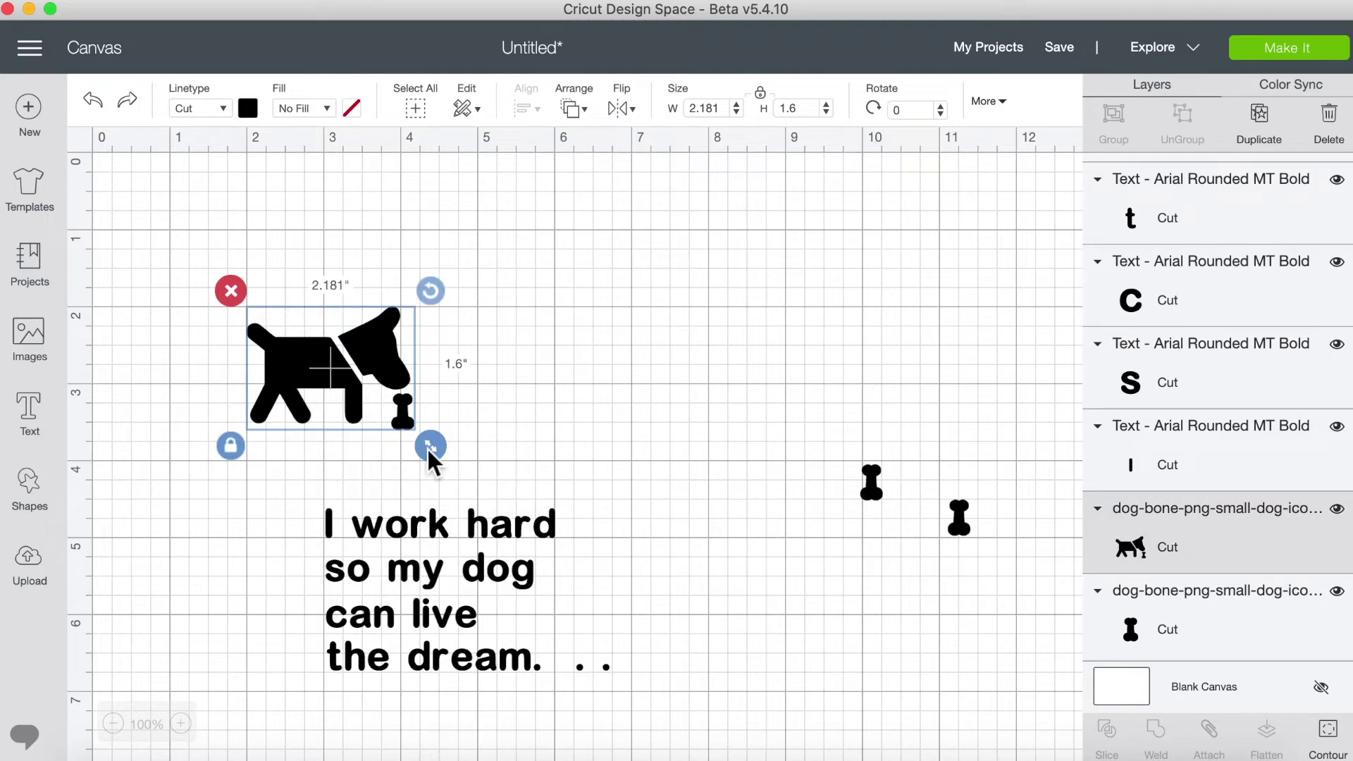
{"action": "left_click", "coordinate": [1334, 737]}
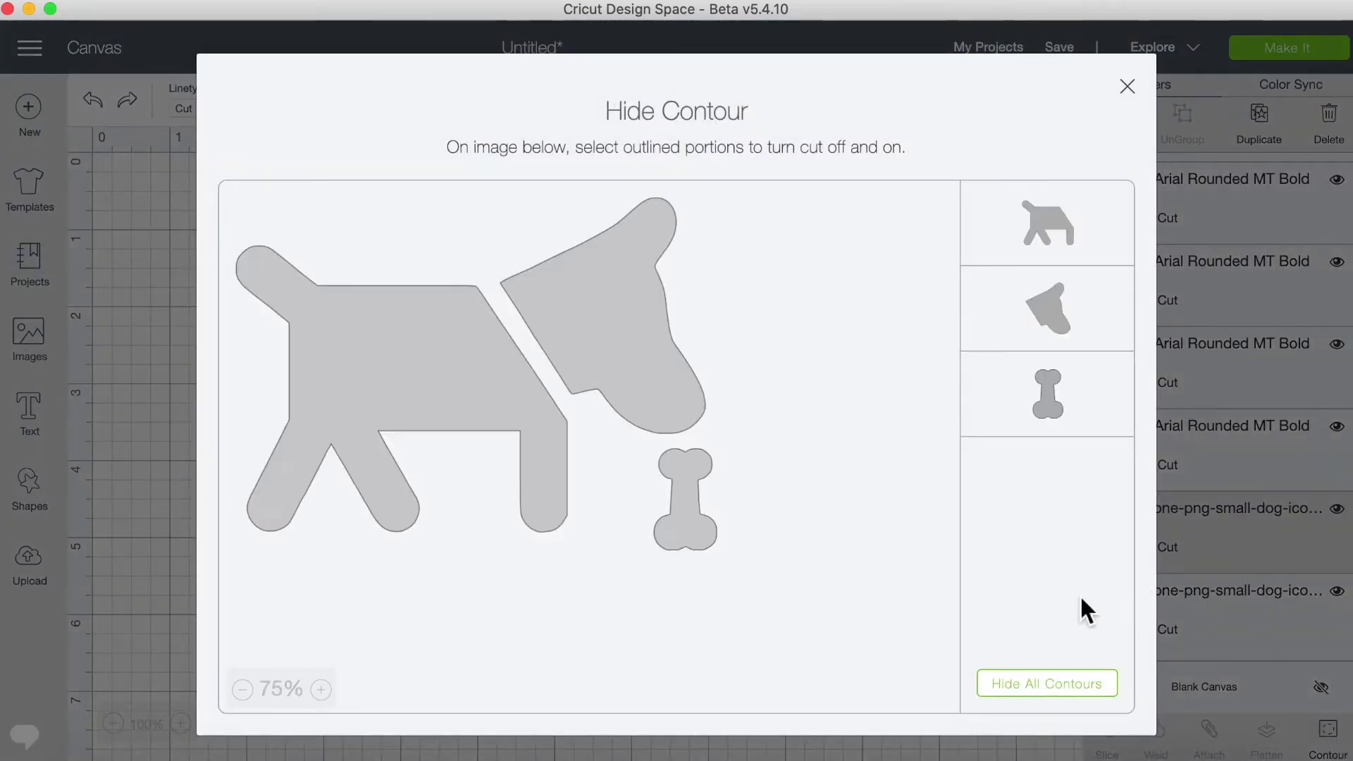
Hide only the bone contour on the dog, keeping body and head as cut shapes.
{"action": "left_click", "coordinate": [1050, 693]}
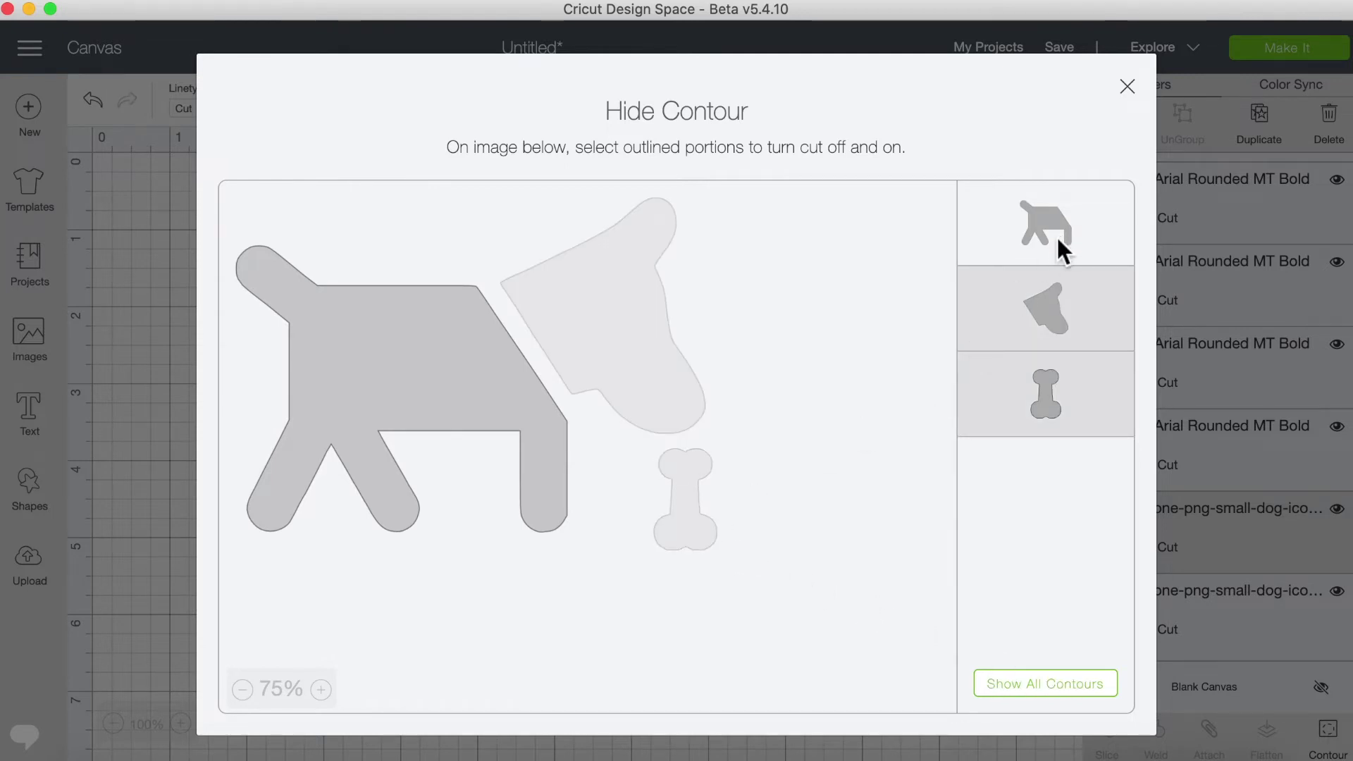
{"action": "left_click", "coordinate": [1030, 387]}
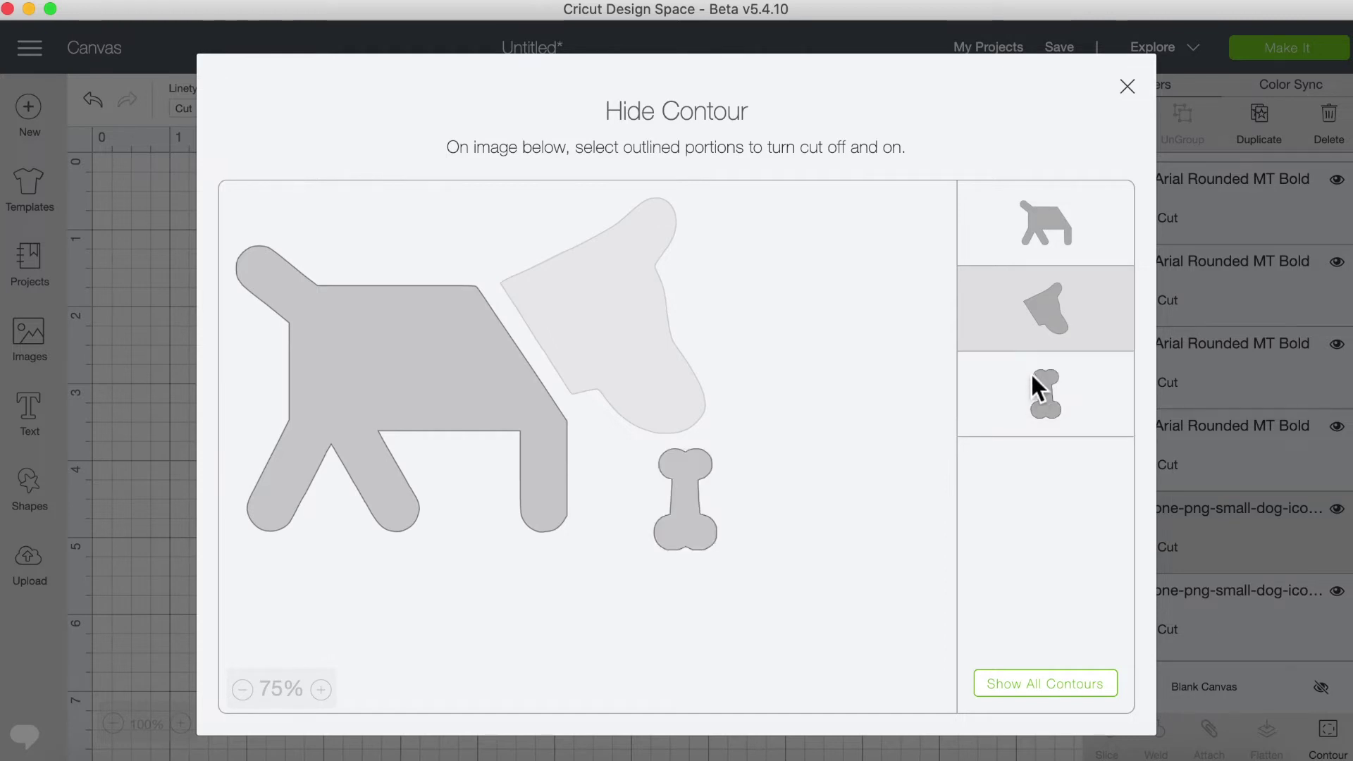
{"action": "left_click", "coordinate": [1043, 237]}
{"action": "left_click", "coordinate": [1049, 243]}
{"action": "left_click", "coordinate": [1033, 305]}
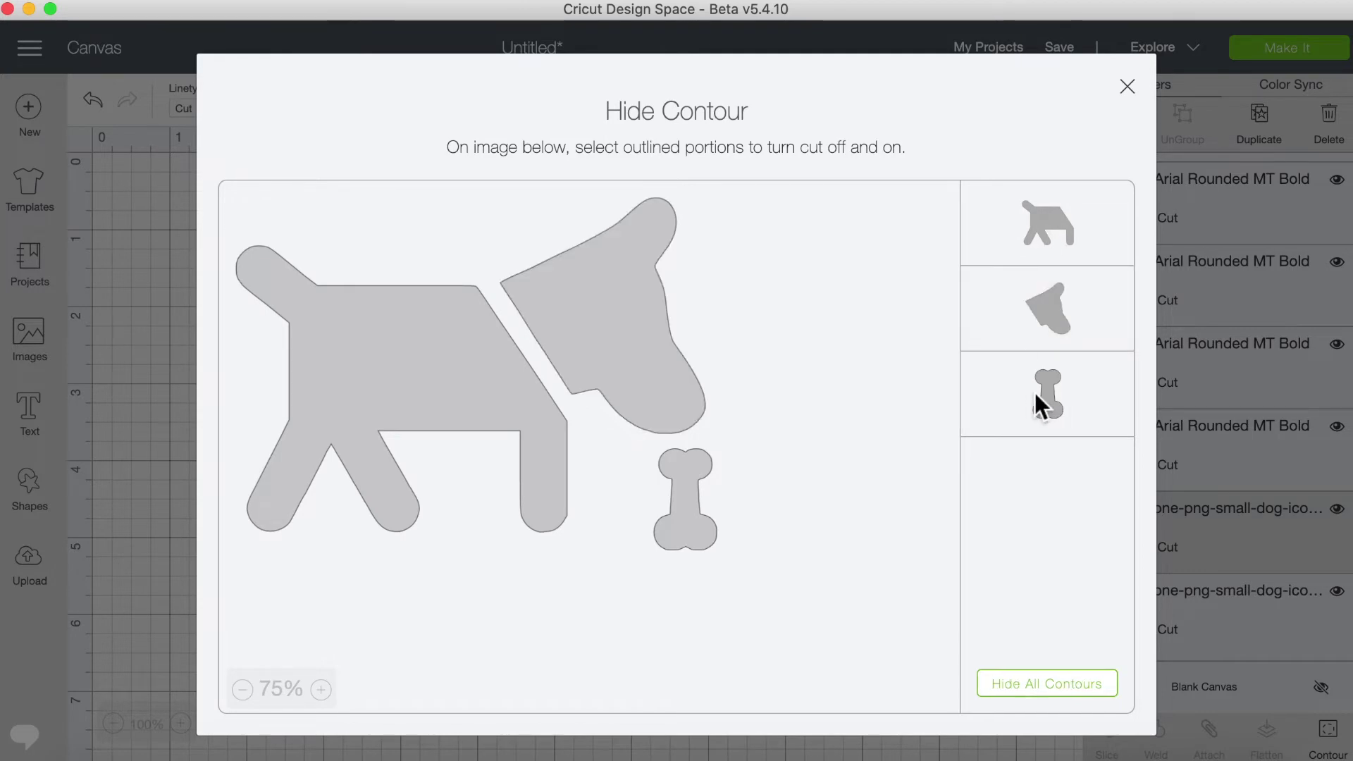
{"action": "left_click", "coordinate": [1036, 395]}
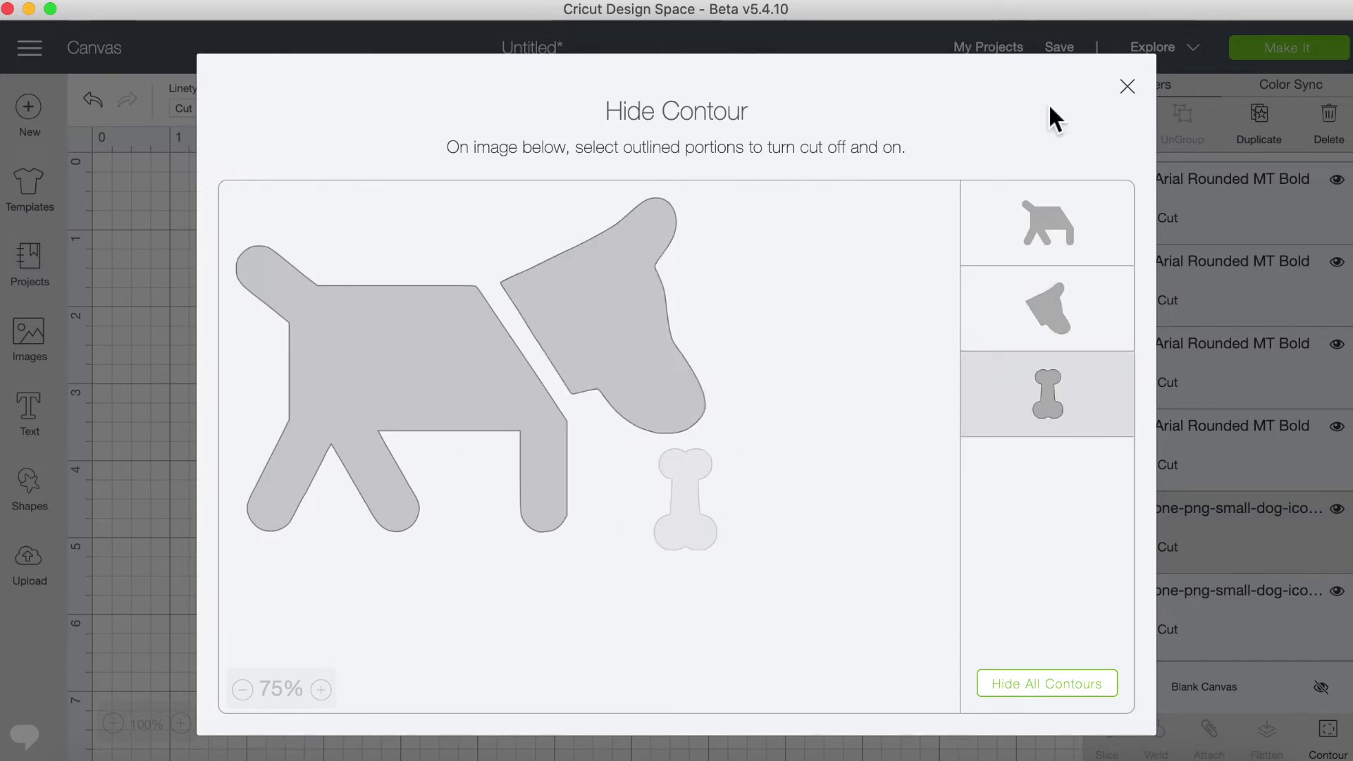
{"action": "left_click", "coordinate": [1128, 87]}
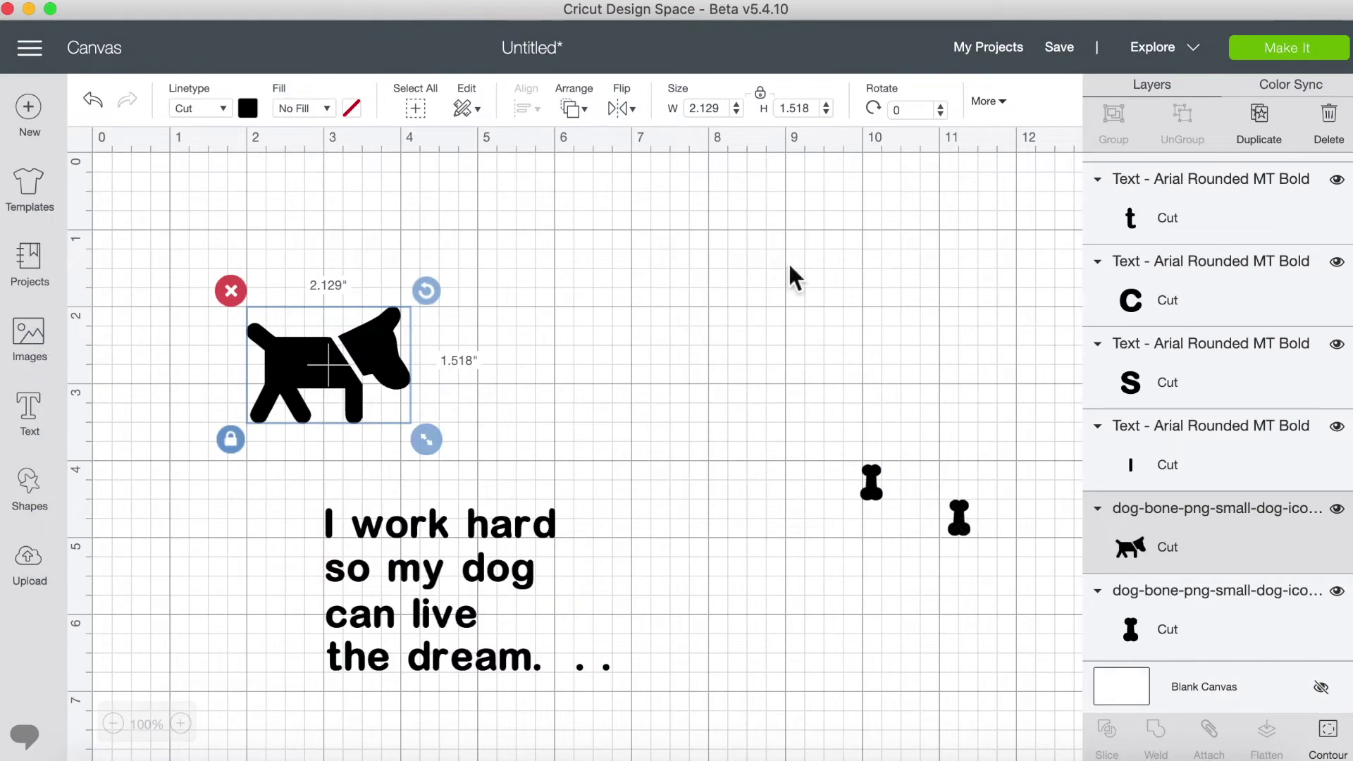
Hide the right bone copy and shrink the dog to 1.032 × 0.735 in beside 'can live'.
{"action": "left_click", "coordinate": [960, 521]}
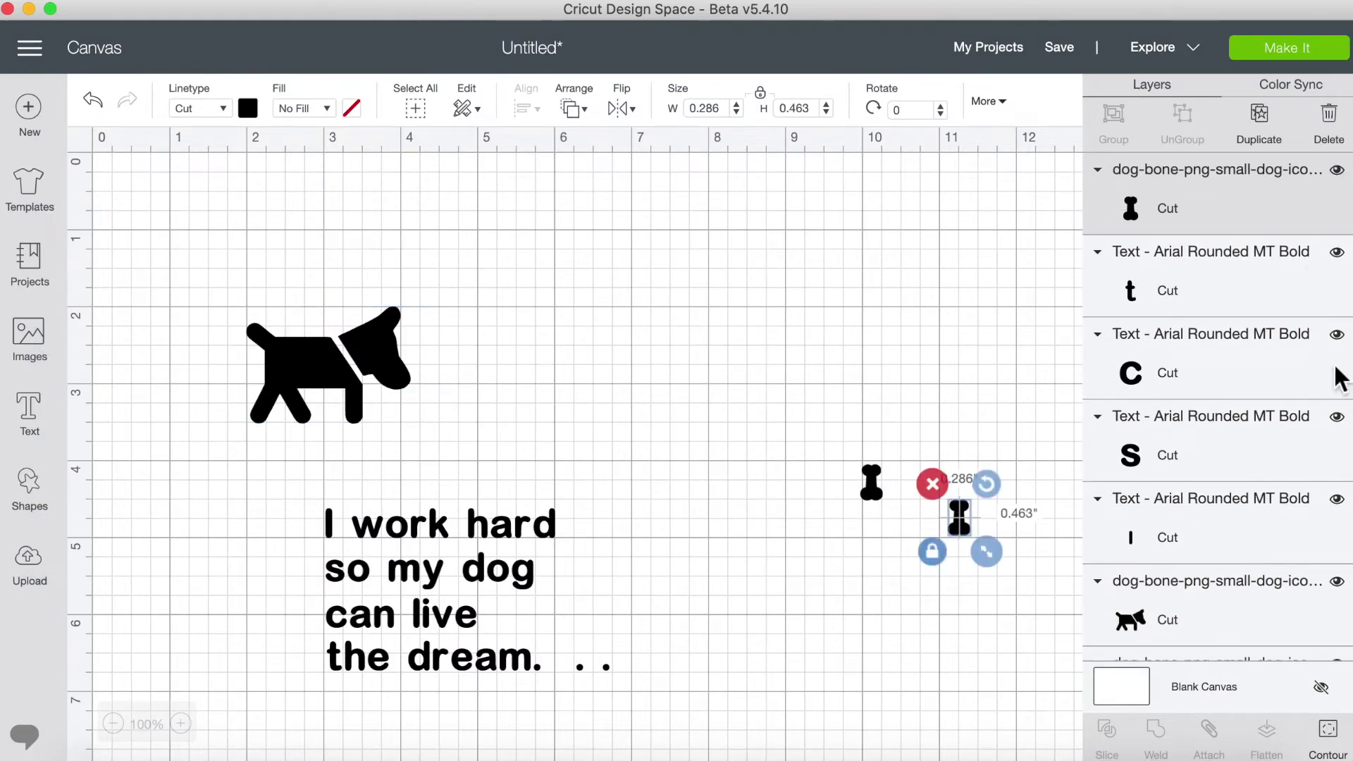
{"action": "left_click", "coordinate": [1338, 171]}
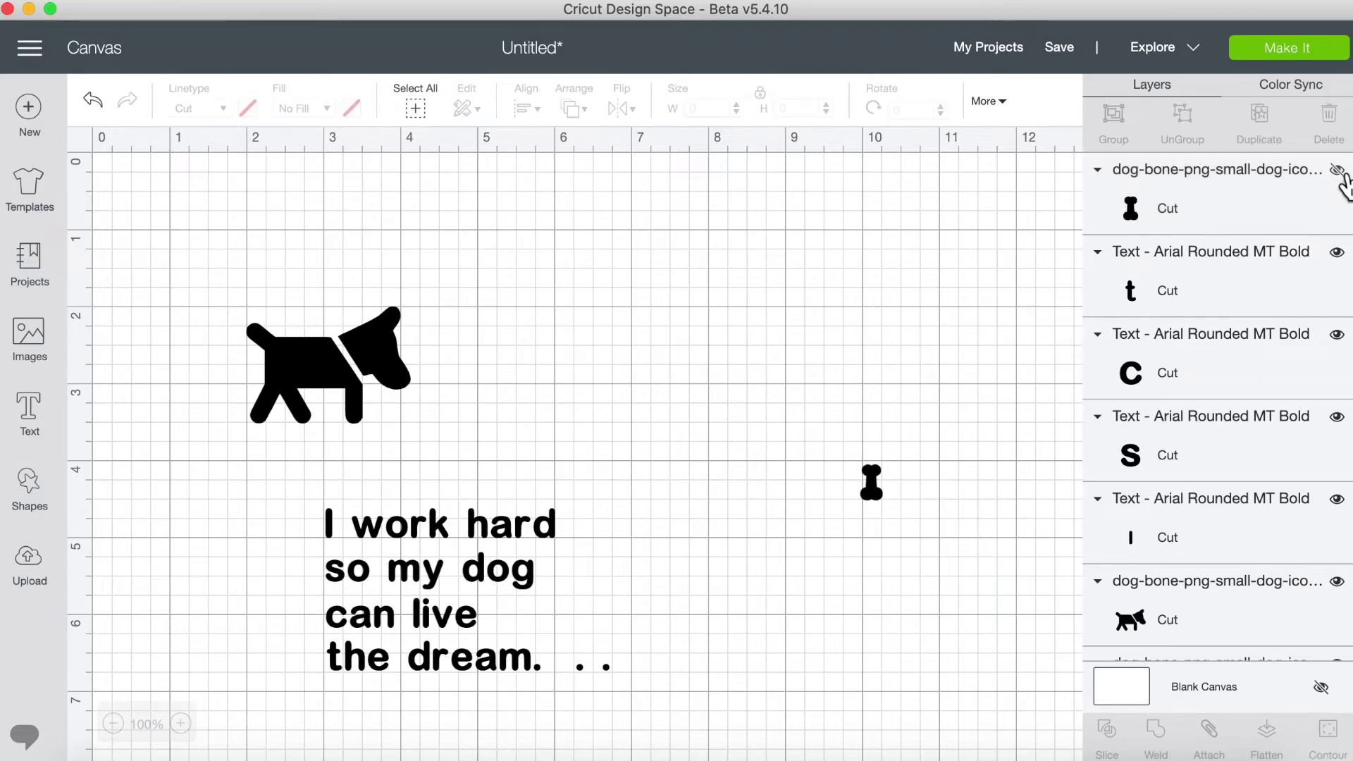
{"action": "left_click", "coordinate": [350, 372]}
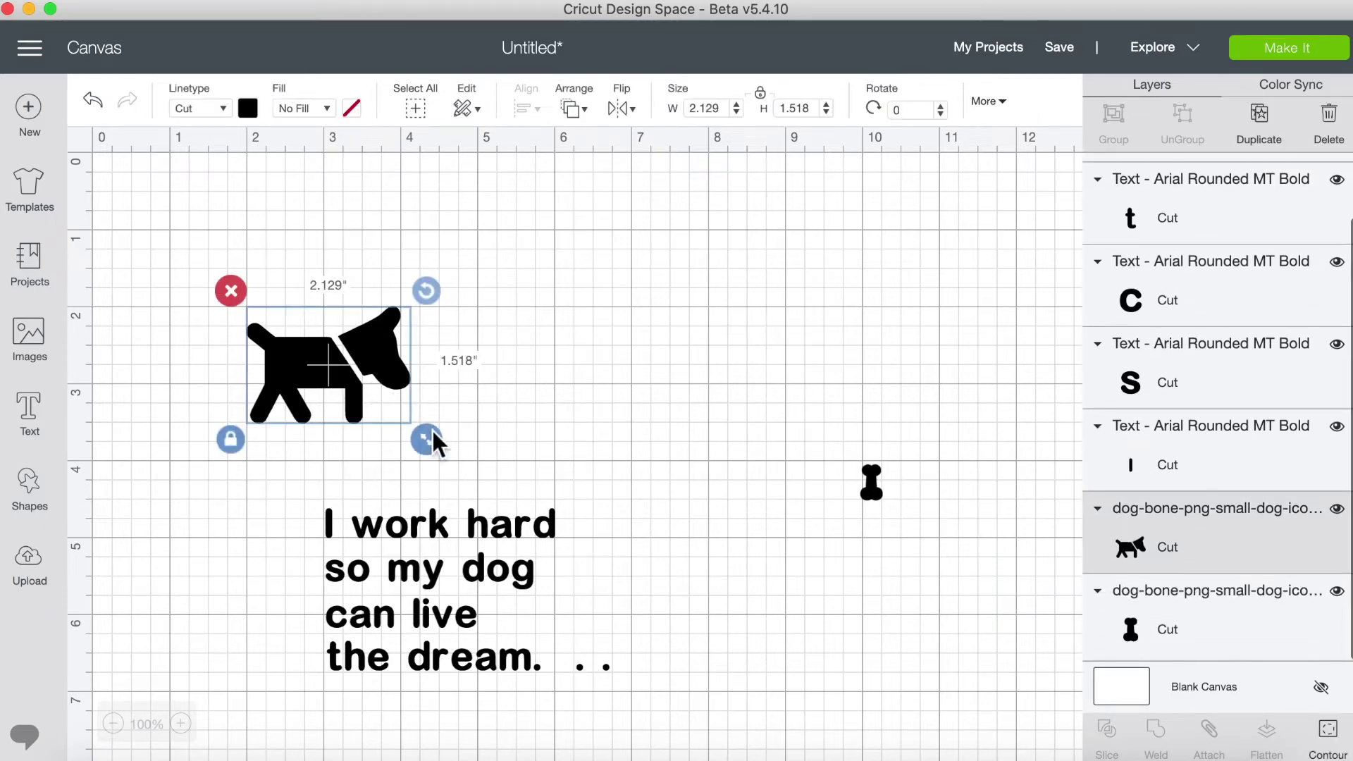
{"action": "left_click_drag", "start_coordinate": [429, 434], "coordinate": [523, 602]}
{"action": "left_click", "coordinate": [617, 607]}
{"action": "left_click", "coordinate": [714, 582]}
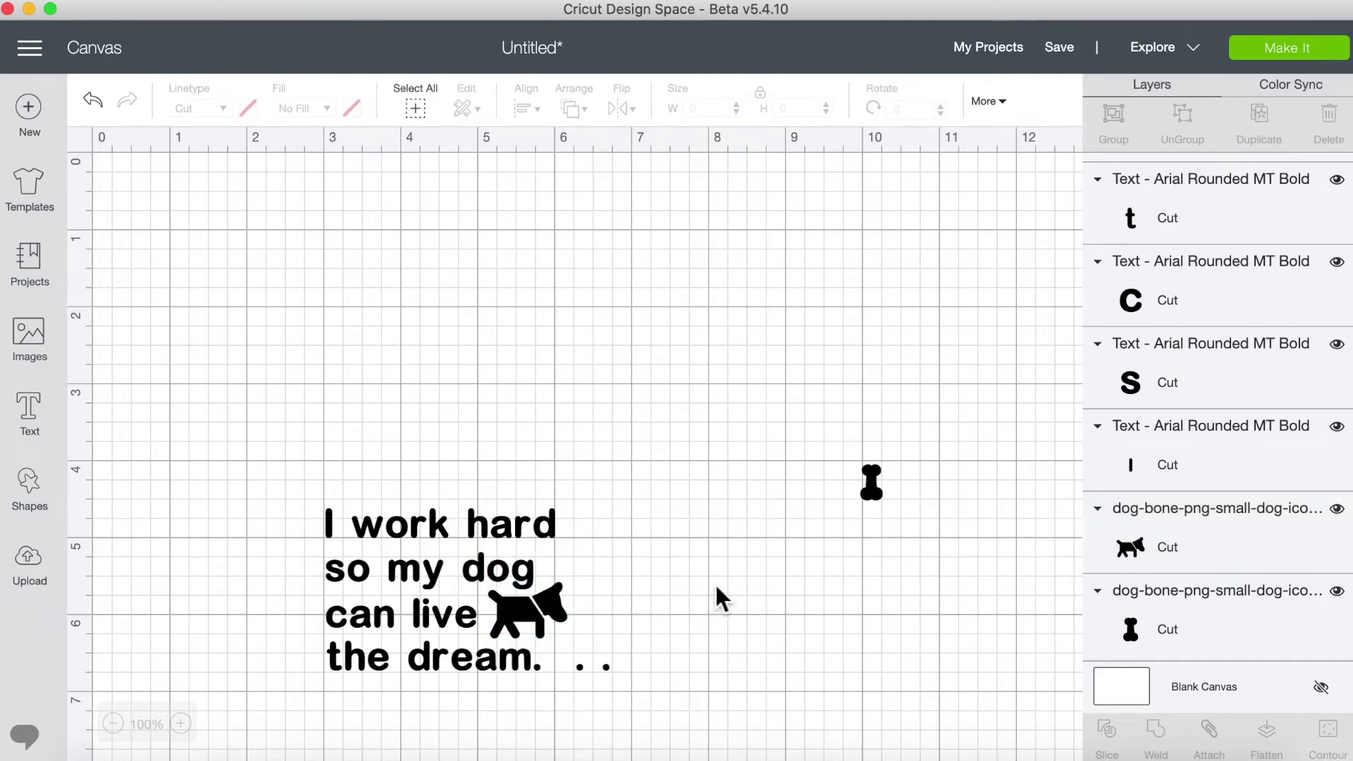
Rotate the bone horizontal, shrink it beneath the dog, and attach the four text lines.
{"action": "left_click", "coordinate": [871, 490]}
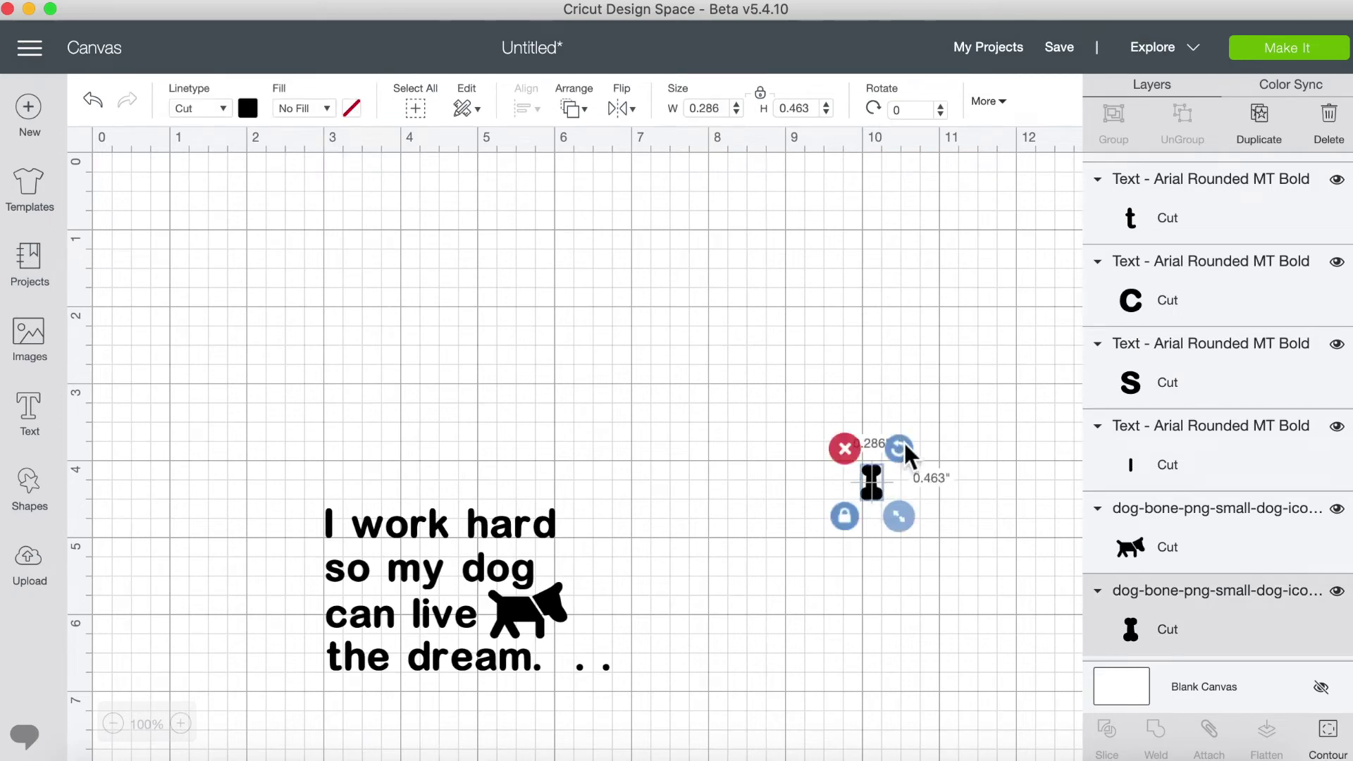
{"action": "left_click_drag", "start_coordinate": [904, 442], "coordinate": [830, 450]}
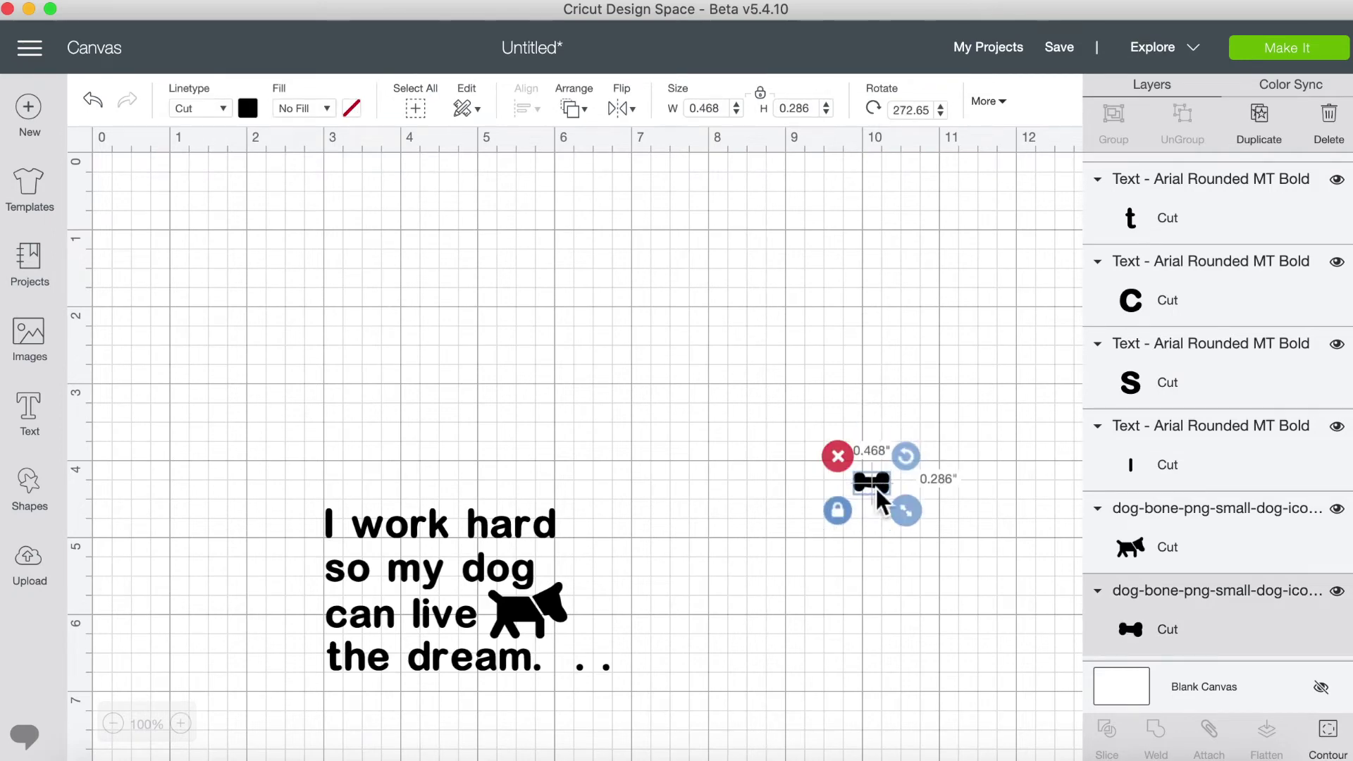
{"action": "left_click_drag", "start_coordinate": [913, 517], "coordinate": [577, 637]}
{"action": "left_click", "coordinate": [717, 594]}
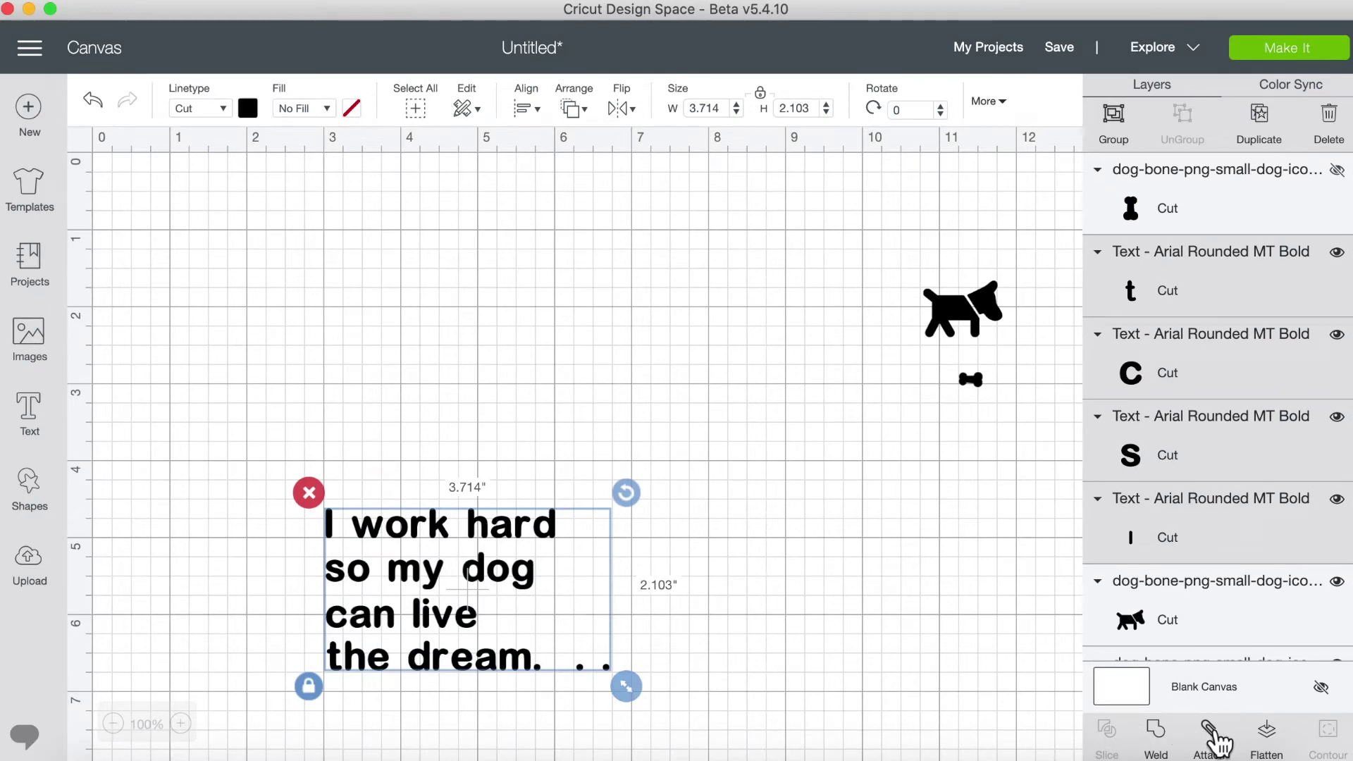
{"action": "left_click", "coordinate": [1209, 735]}
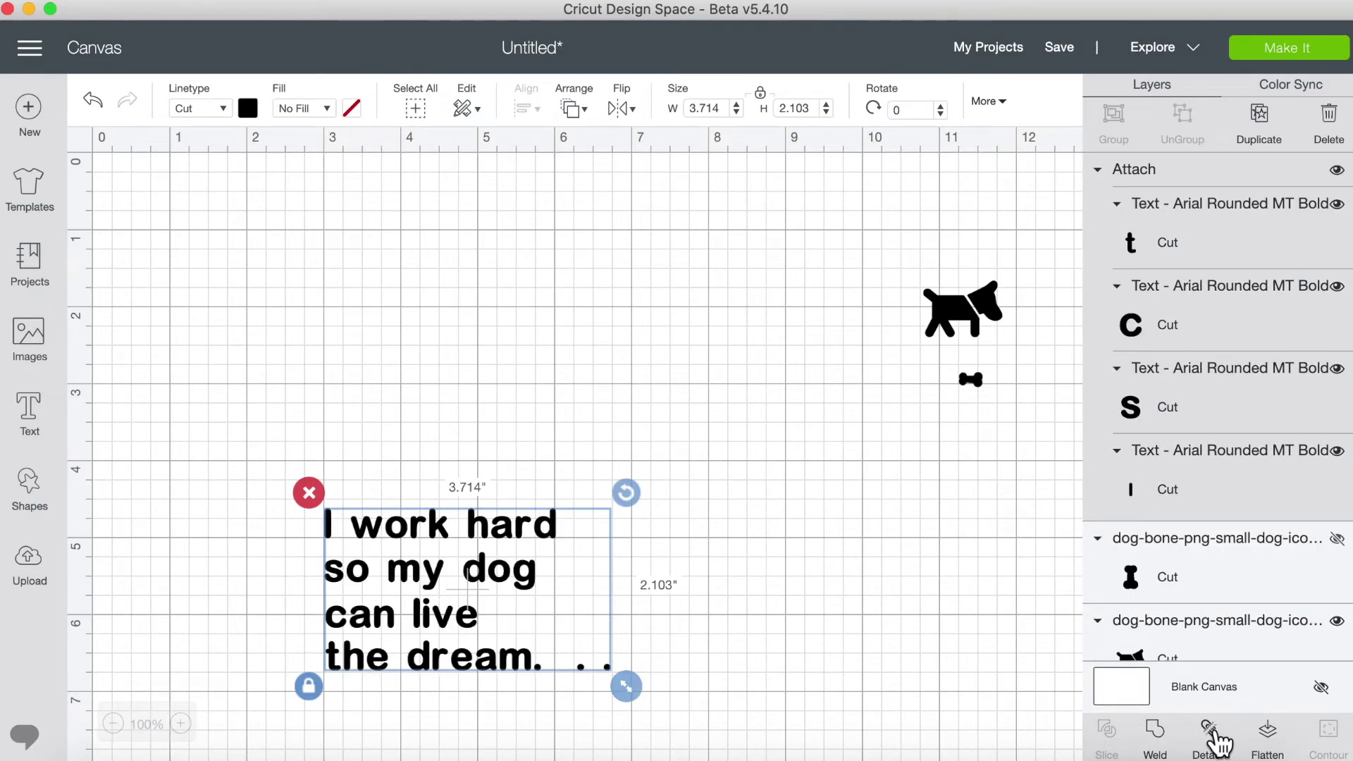
Colour the dog image brown and the bone white.
{"action": "left_click", "coordinate": [971, 325]}
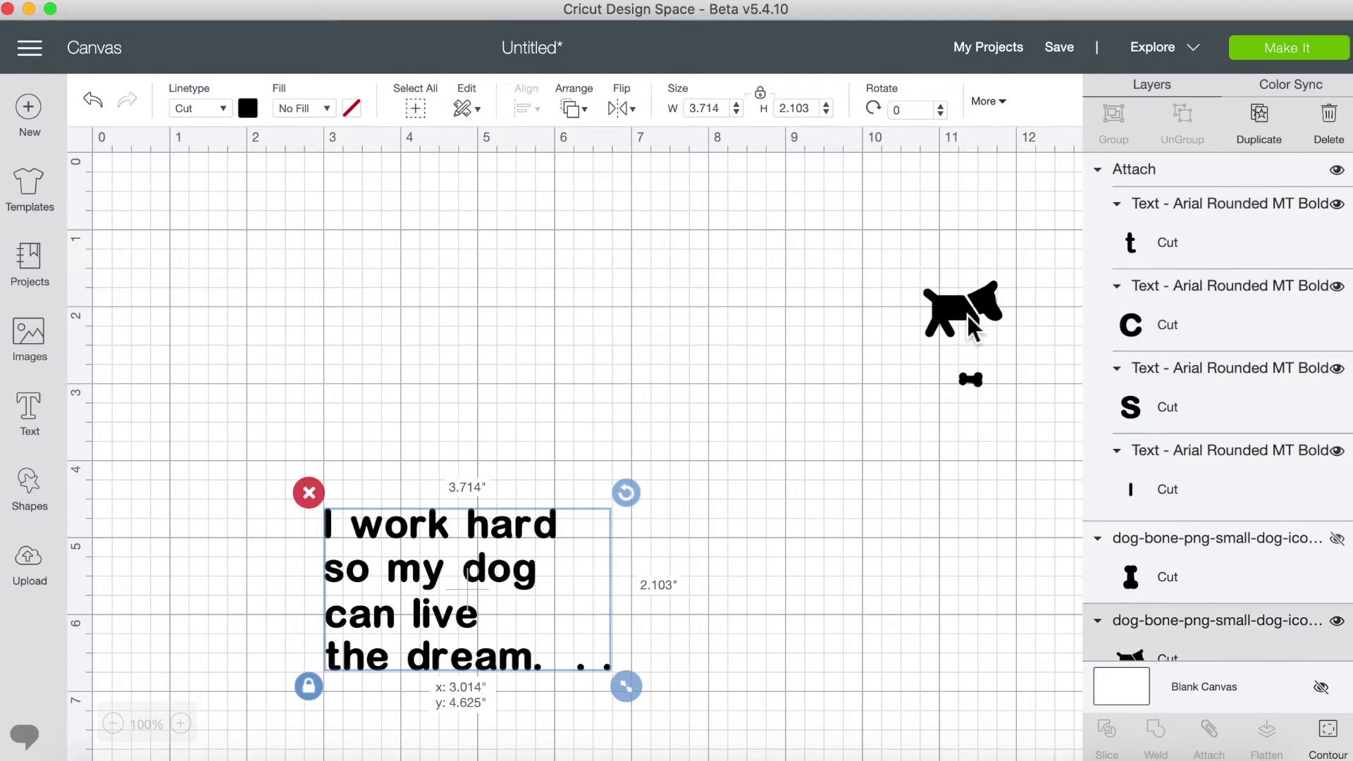
{"action": "left_click", "coordinate": [248, 108]}
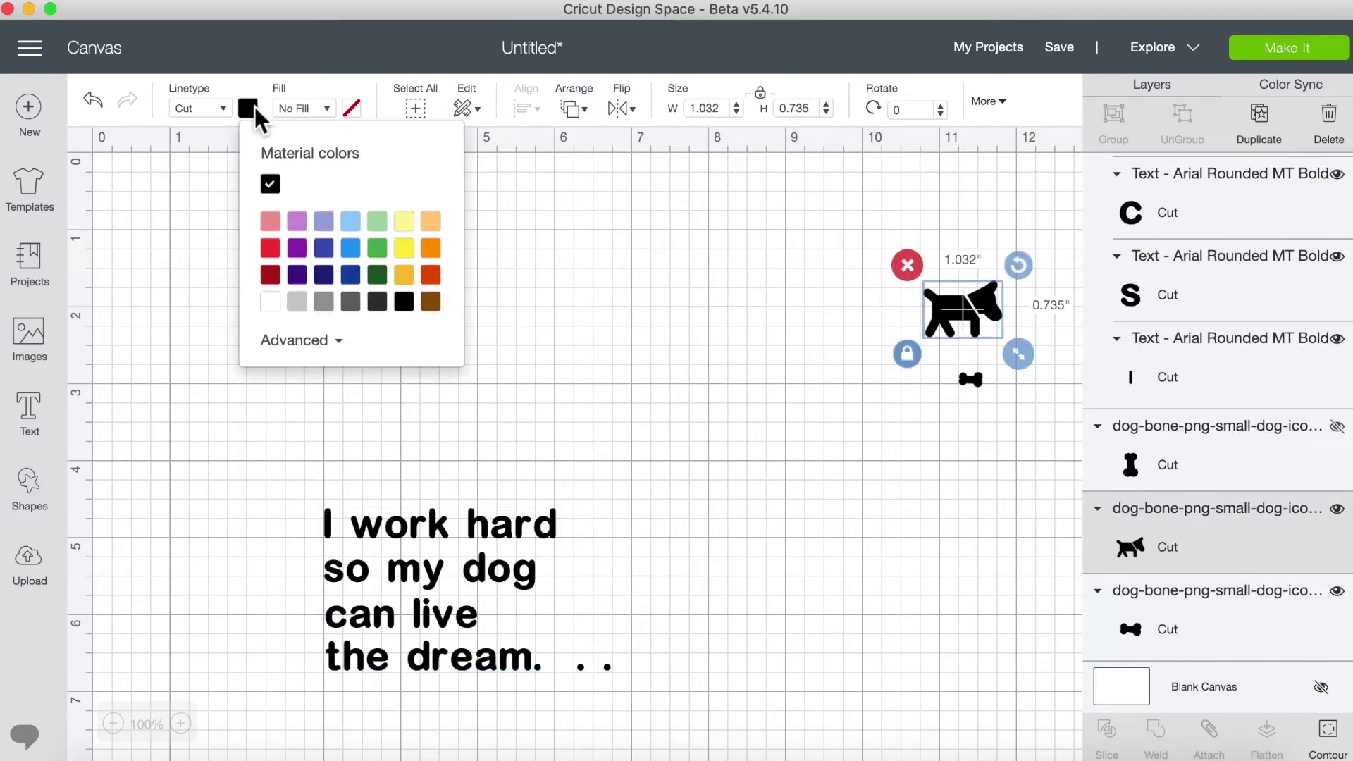
{"action": "left_click", "coordinate": [430, 301]}
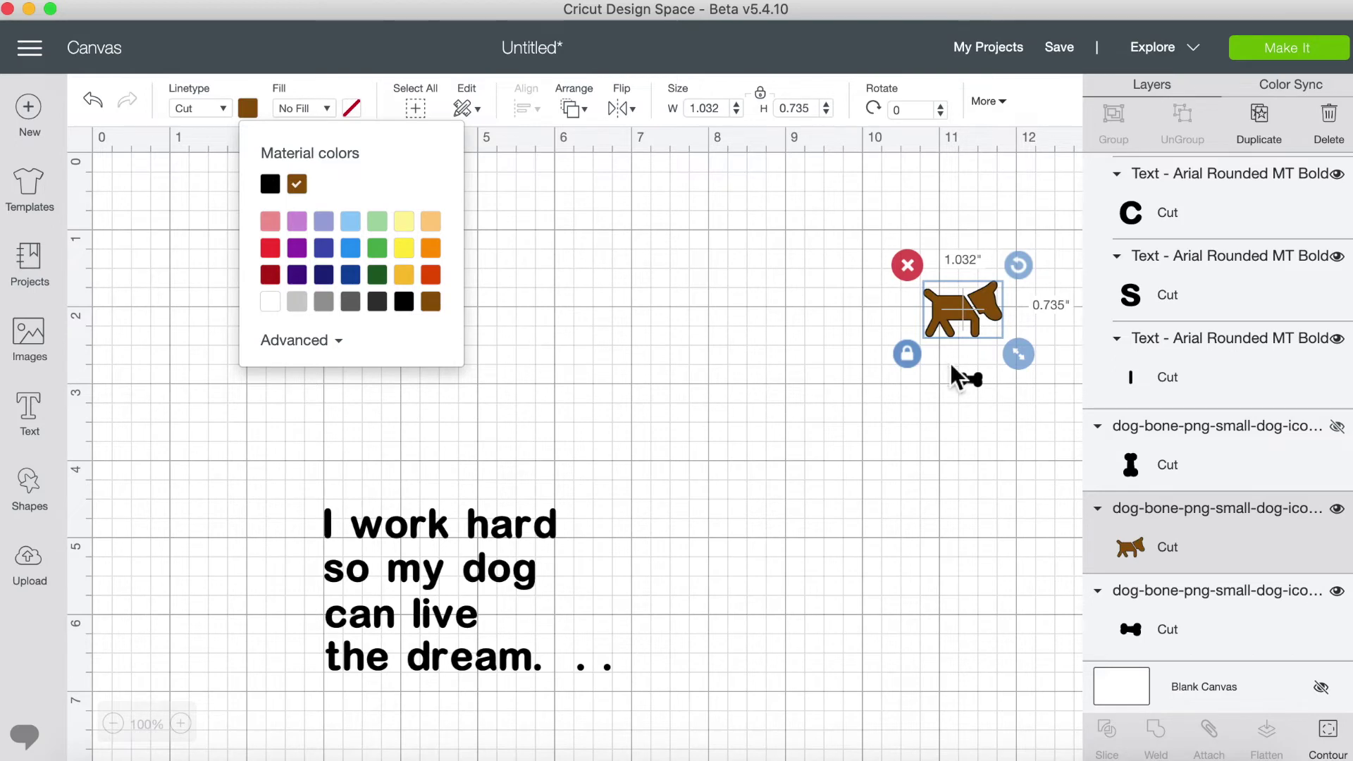
{"action": "left_click", "coordinate": [970, 380]}
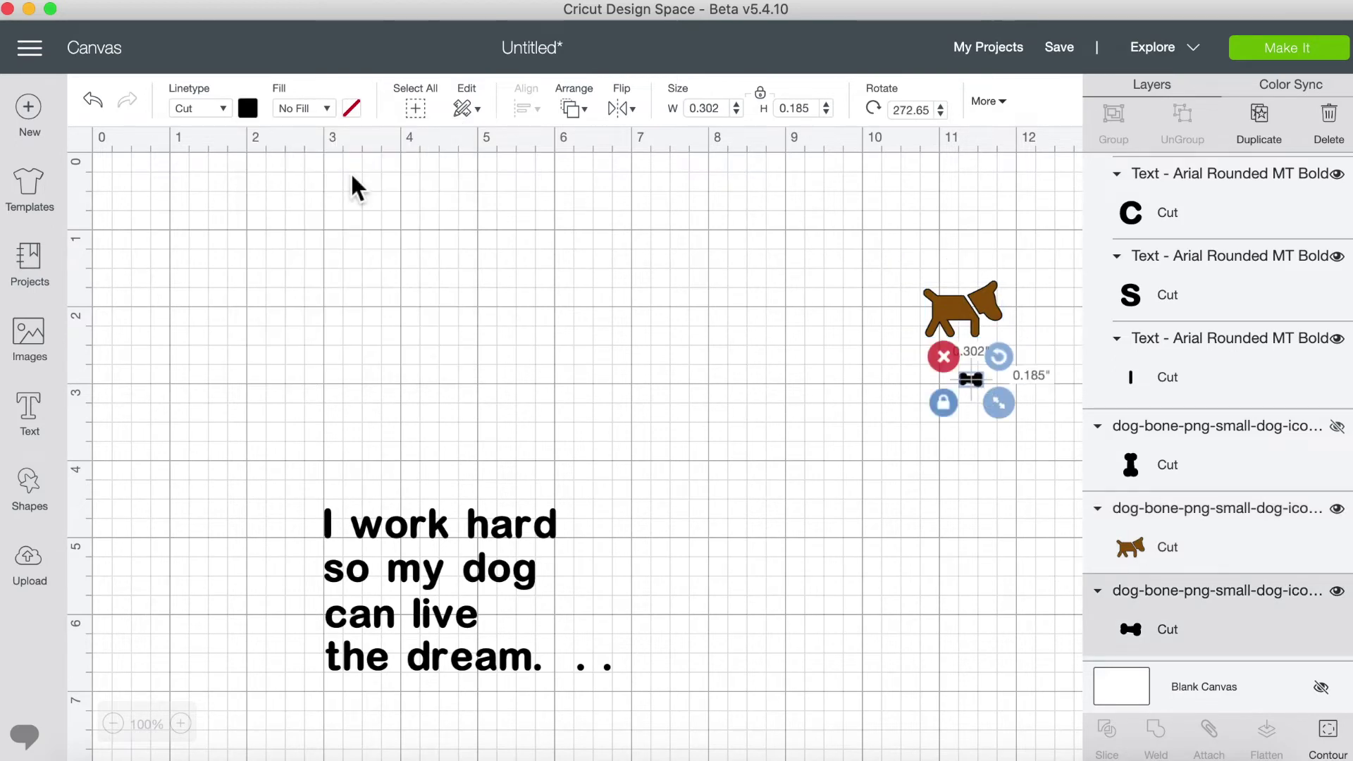
{"action": "left_click", "coordinate": [247, 107]}
{"action": "left_click", "coordinate": [286, 294]}
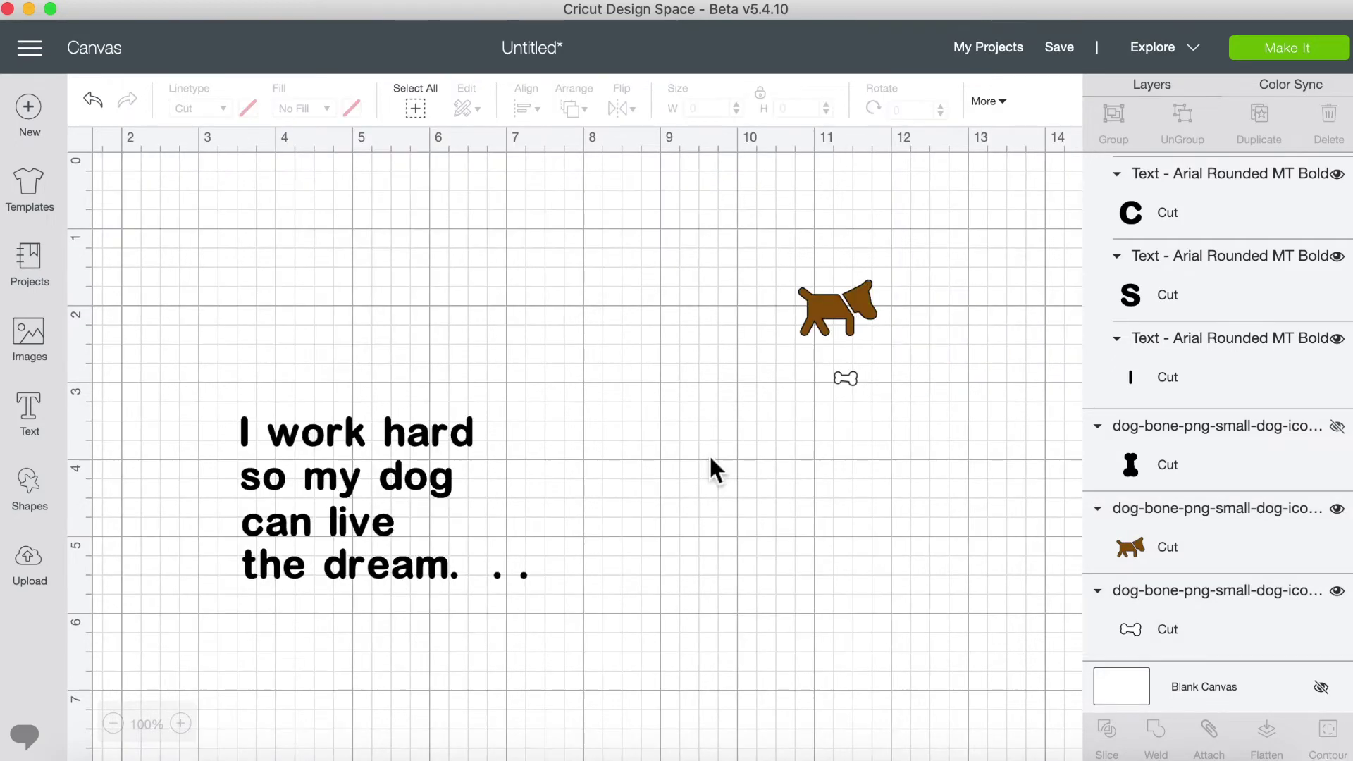
Color-sync the letters and dog into the bone's white group, then send the design to the mat.
{"action": "left_click", "coordinate": [1300, 98]}
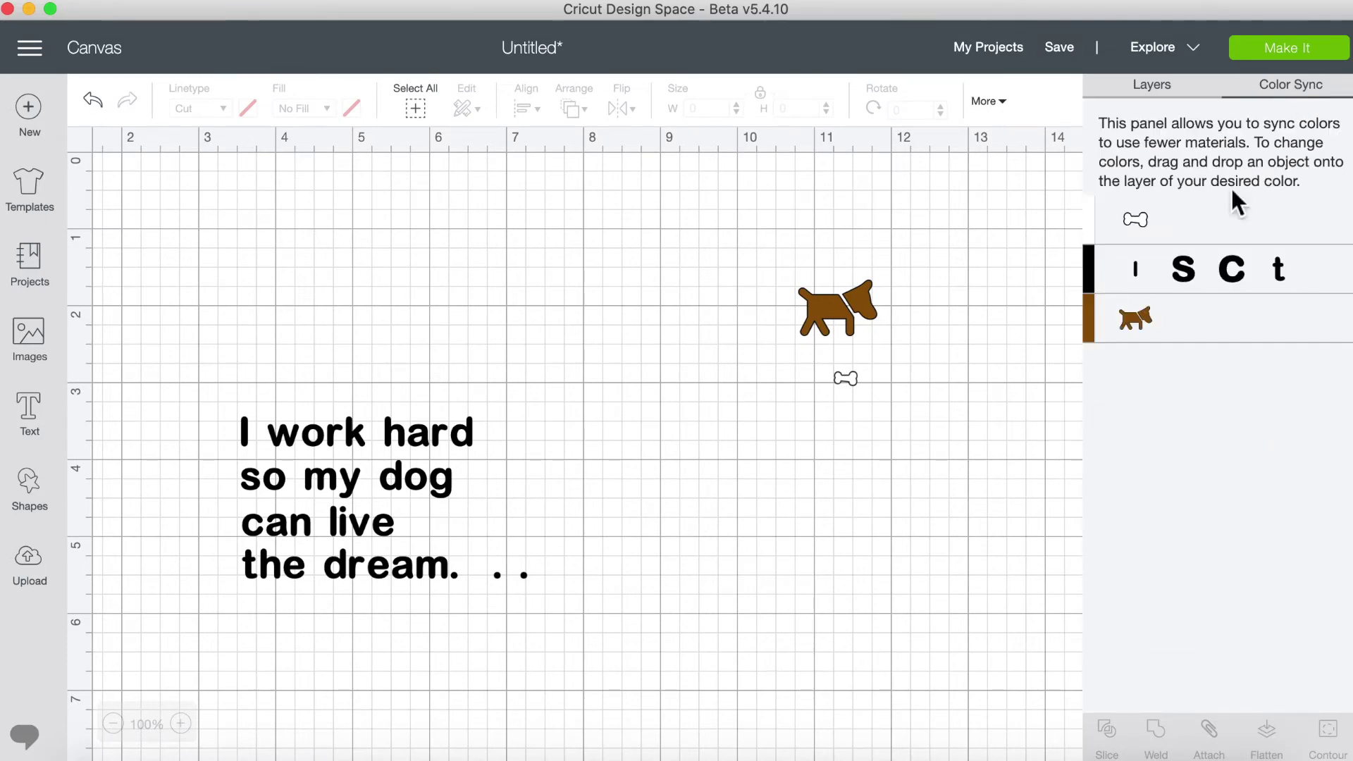
{"action": "left_click_drag", "start_coordinate": [1139, 247], "coordinate": [1093, 218]}
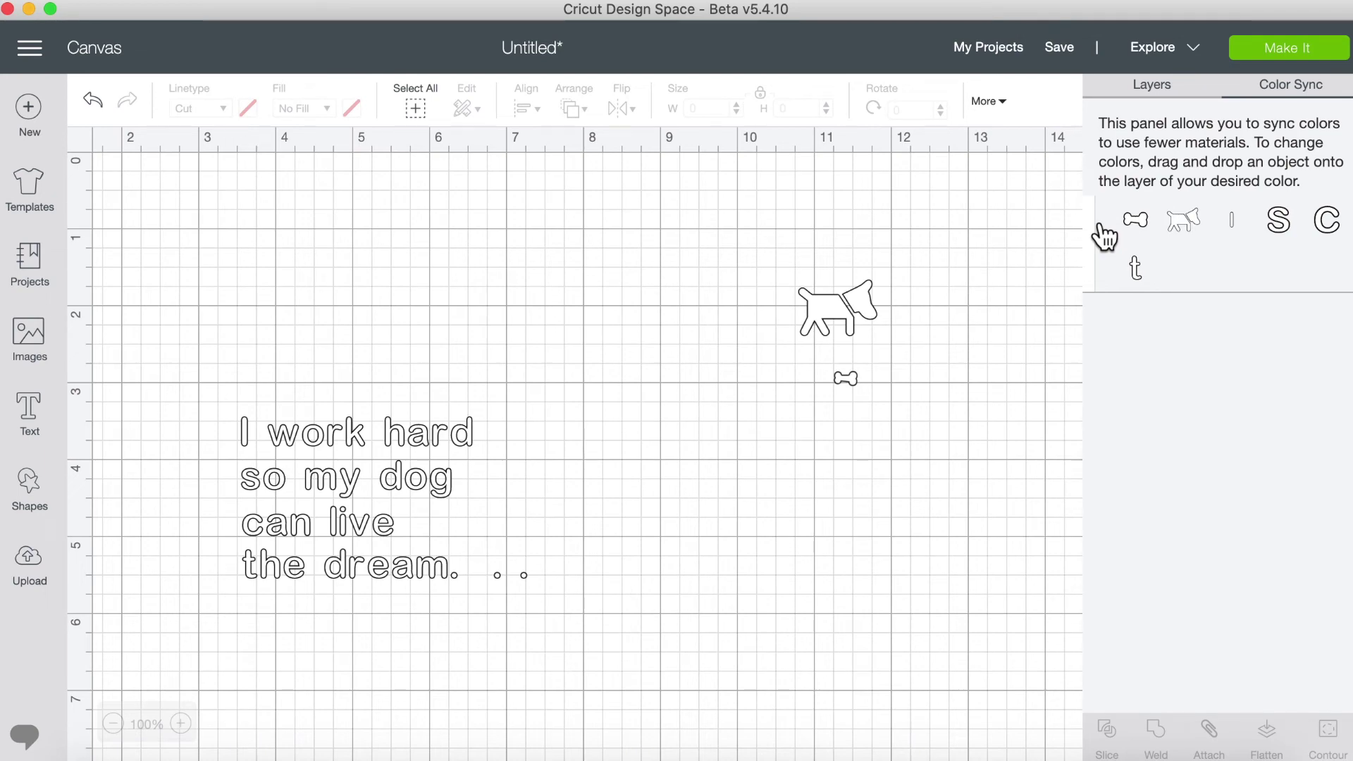
{"action": "left_click", "coordinate": [1305, 61]}
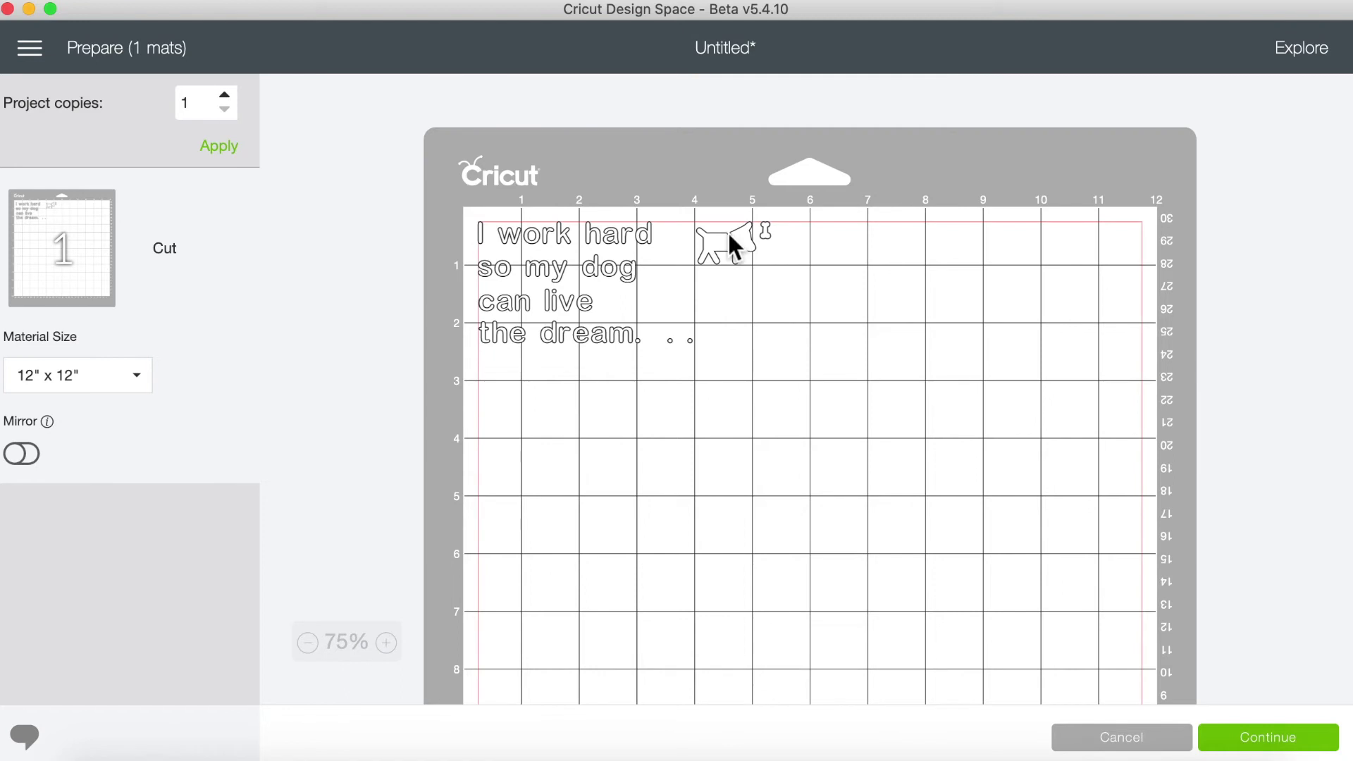
On the 12" x 12" mat, move the dog and bone apart and shift the text inward.
{"action": "left_click_drag", "start_coordinate": [730, 237], "coordinate": [1020, 487]}
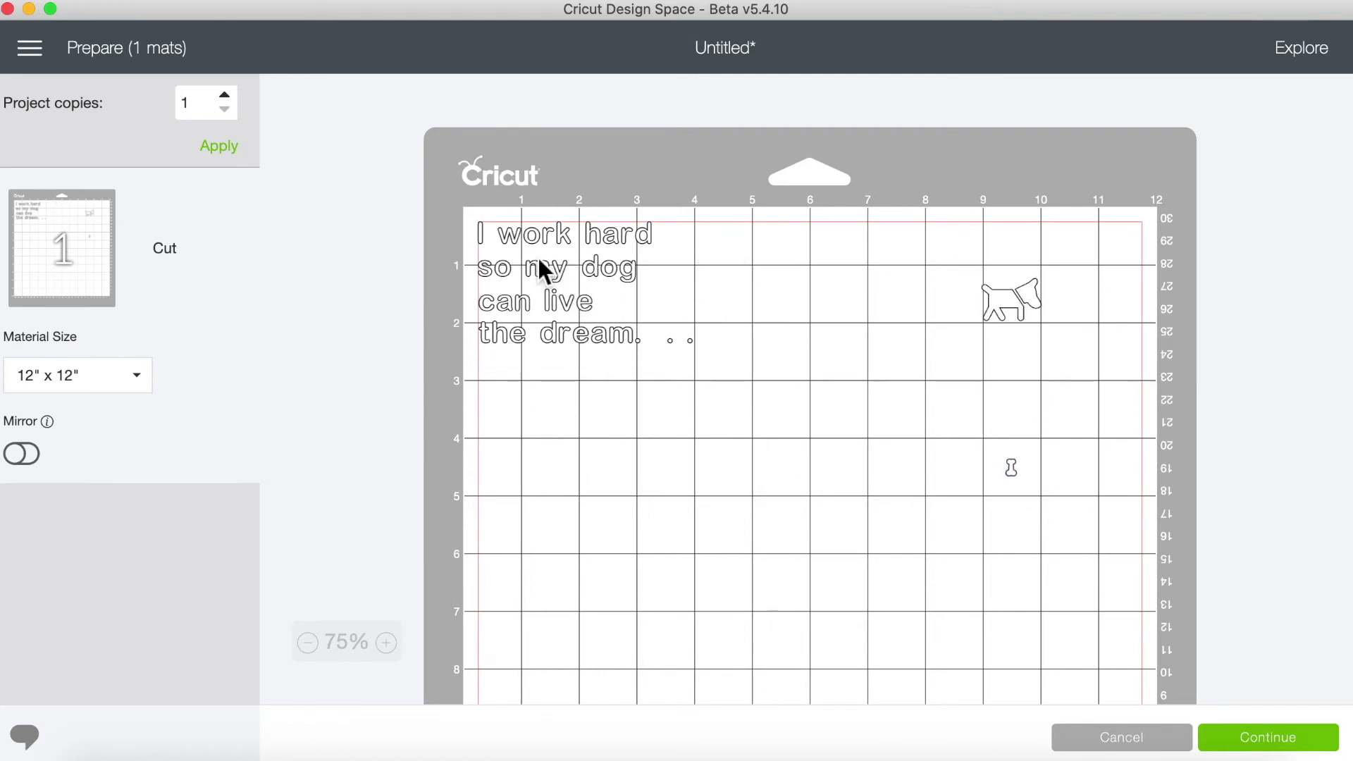
{"action": "left_click_drag", "start_coordinate": [538, 237], "coordinate": [593, 286]}
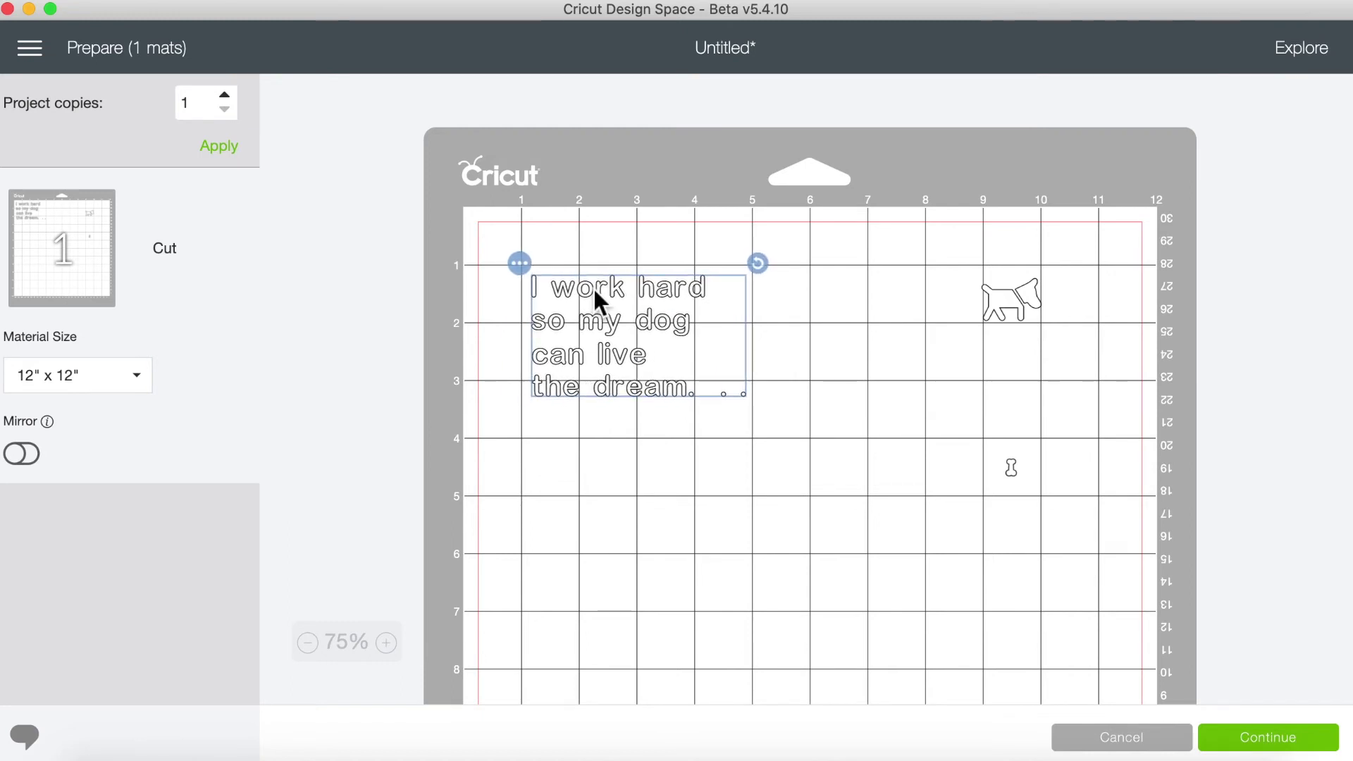